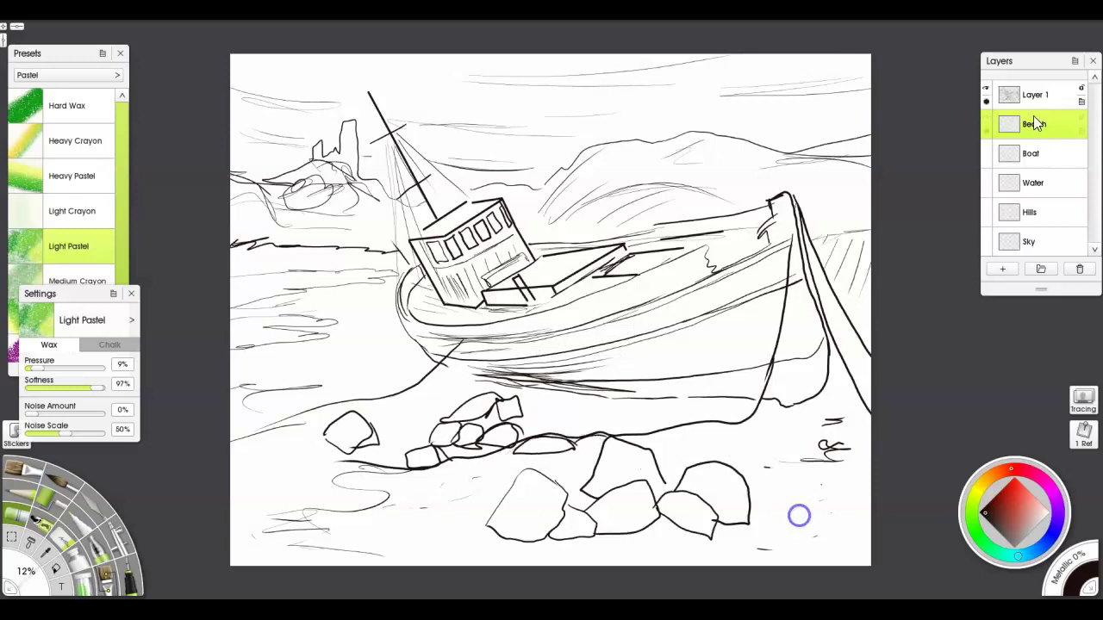
Name the new layer Foreground and wash gray clouds over the Sky layer with a watercolor cloud brush.
{"action": "key", "text": "Return"}
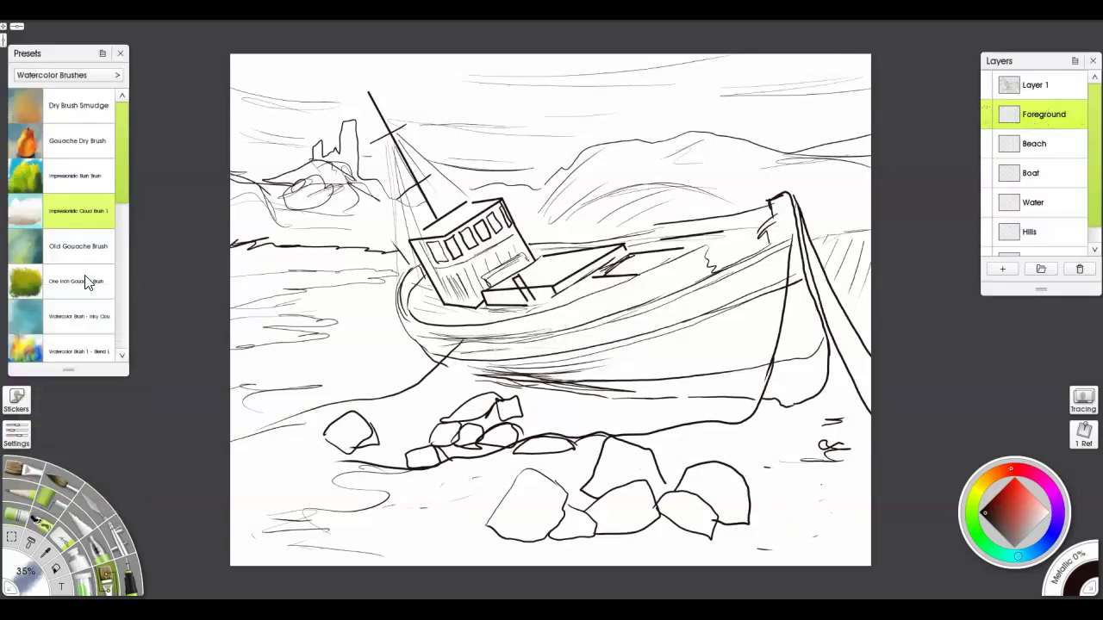
{"action": "left_click", "coordinate": [77, 316]}
{"action": "left_click", "coordinate": [1009, 542]}
{"action": "left_click_drag", "start_coordinate": [545, 93], "coordinate": [638, 97]}
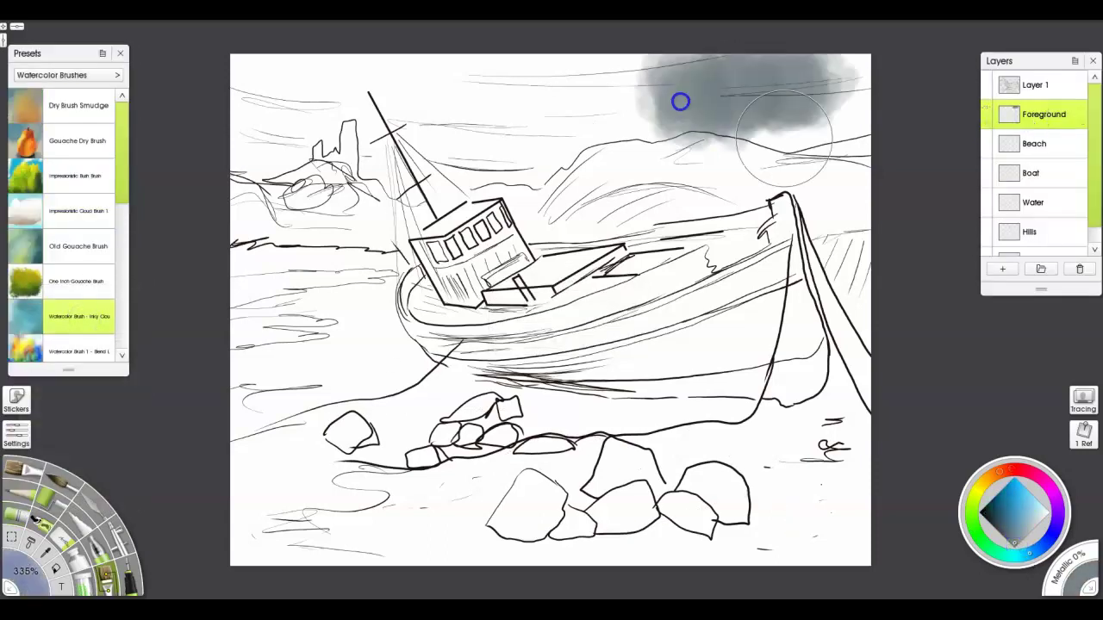
{"action": "left_click_drag", "start_coordinate": [680, 101], "coordinate": [263, 89]}
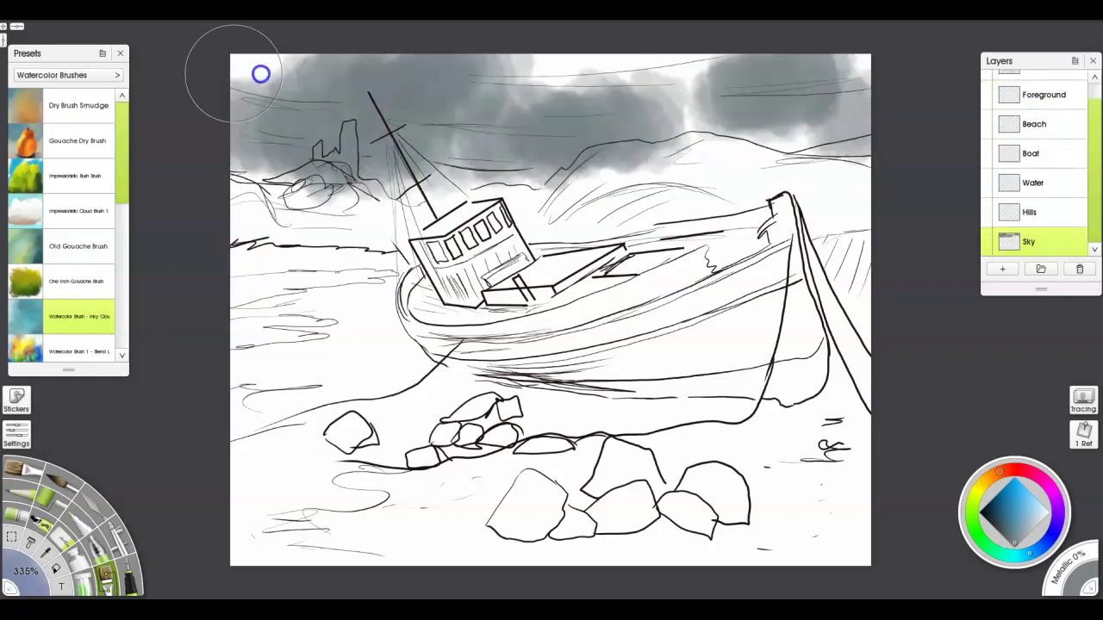
{"action": "mouse_move", "coordinate": [261, 74]}
{"action": "left_mouse_down"}
{"action": "mouse_move", "coordinate": [655, 135]}
{"action": "mouse_move", "coordinate": [253, 170]}
{"action": "mouse_move", "coordinate": [889, 249]}
{"action": "mouse_move", "coordinate": [506, 468]}
{"action": "mouse_move", "coordinate": [473, 123]}
{"action": "mouse_move", "coordinate": [749, 448]}
{"action": "mouse_move", "coordinate": [217, 315]}
{"action": "mouse_move", "coordinate": [775, 241]}
{"action": "left_mouse_up"}
{"action": "mouse_move", "coordinate": [279, 172]}
{"action": "left_mouse_down"}
{"action": "mouse_move", "coordinate": [779, 89]}
{"action": "mouse_move", "coordinate": [423, 440]}
{"action": "mouse_move", "coordinate": [295, 448]}
{"action": "mouse_move", "coordinate": [628, 77]}
{"action": "left_mouse_up"}
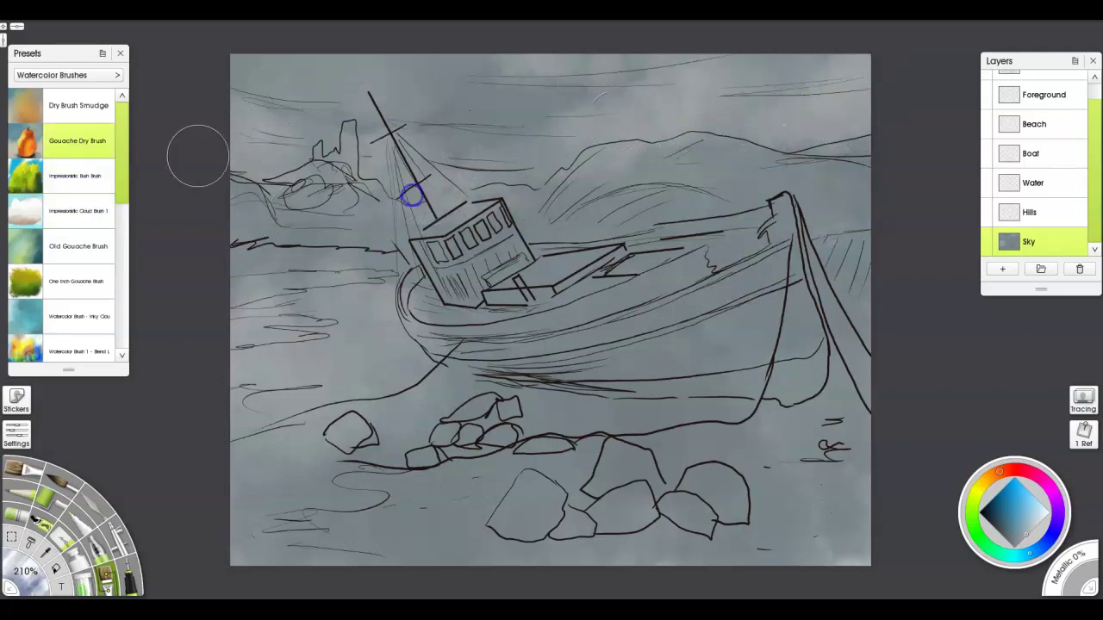
Blend the Sky layer with the Gouache Dry Brush, adding pale cloud highlights and light reflections in the water area.
{"action": "scroll", "coordinate": [118, 137], "scroll_direction": "down", "scroll_amount": 5}
{"action": "mouse_move", "coordinate": [616, 90]}
{"action": "left_mouse_down"}
{"action": "mouse_move", "coordinate": [331, 102]}
{"action": "mouse_move", "coordinate": [310, 68]}
{"action": "mouse_move", "coordinate": [307, 172]}
{"action": "mouse_move", "coordinate": [265, 125]}
{"action": "mouse_move", "coordinate": [406, 173]}
{"action": "mouse_move", "coordinate": [279, 151]}
{"action": "left_mouse_up"}
{"action": "mouse_move", "coordinate": [276, 335]}
{"action": "left_mouse_down"}
{"action": "mouse_move", "coordinate": [238, 431]}
{"action": "mouse_move", "coordinate": [263, 393]}
{"action": "mouse_move", "coordinate": [224, 448]}
{"action": "left_mouse_up"}
{"action": "mouse_move", "coordinate": [429, 182]}
{"action": "left_mouse_down"}
{"action": "mouse_move", "coordinate": [681, 109]}
{"action": "mouse_move", "coordinate": [709, 109]}
{"action": "mouse_move", "coordinate": [726, 150]}
{"action": "mouse_move", "coordinate": [804, 101]}
{"action": "mouse_move", "coordinate": [903, 144]}
{"action": "left_mouse_up"}
{"action": "mouse_move", "coordinate": [551, 78]}
{"action": "left_mouse_down"}
{"action": "mouse_move", "coordinate": [560, 49]}
{"action": "mouse_move", "coordinate": [498, 84]}
{"action": "left_mouse_up"}
{"action": "mouse_move", "coordinate": [624, 101]}
{"action": "left_mouse_down"}
{"action": "mouse_move", "coordinate": [636, 74]}
{"action": "mouse_move", "coordinate": [294, 55]}
{"action": "mouse_move", "coordinate": [314, 419]}
{"action": "mouse_move", "coordinate": [334, 410]}
{"action": "mouse_move", "coordinate": [377, 340]}
{"action": "mouse_move", "coordinate": [558, 465]}
{"action": "mouse_move", "coordinate": [426, 495]}
{"action": "mouse_move", "coordinate": [456, 510]}
{"action": "mouse_move", "coordinate": [458, 482]}
{"action": "mouse_move", "coordinate": [365, 345]}
{"action": "mouse_move", "coordinate": [373, 419]}
{"action": "left_mouse_up"}
Block in the brown hills on the Hills layer with the Impasto Brush and erase a clean edge along the waterline.
{"action": "key", "text": "alt+]"}
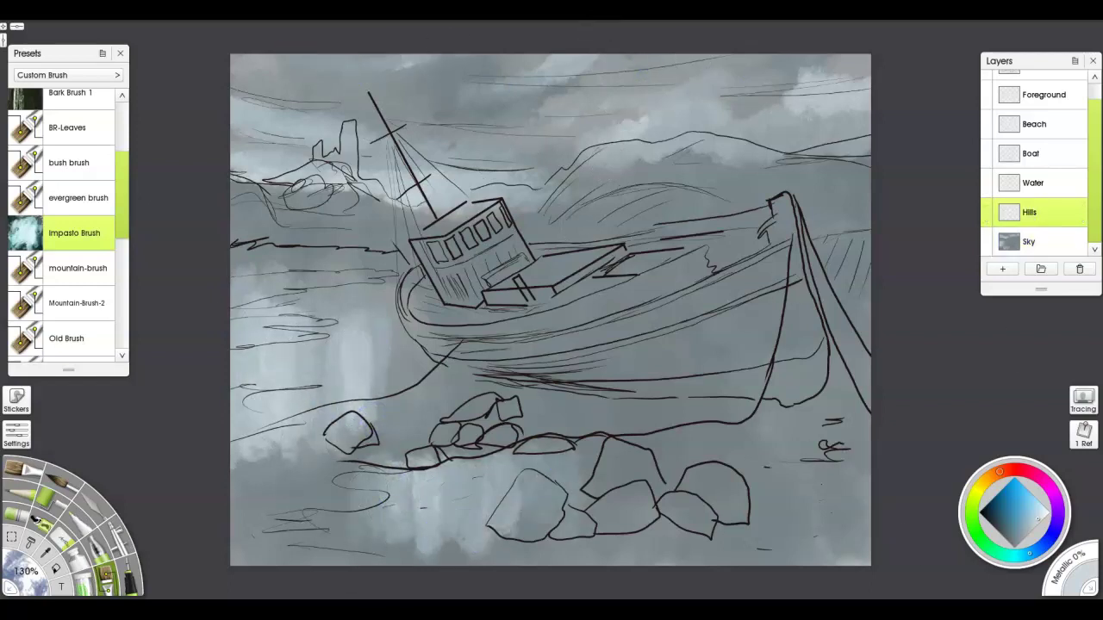
{"action": "mouse_move", "coordinate": [327, 185]}
{"action": "left_mouse_down"}
{"action": "mouse_move", "coordinate": [275, 211]}
{"action": "mouse_move", "coordinate": [337, 199]}
{"action": "mouse_move", "coordinate": [443, 224]}
{"action": "mouse_move", "coordinate": [315, 242]}
{"action": "mouse_move", "coordinate": [789, 203]}
{"action": "mouse_move", "coordinate": [560, 190]}
{"action": "mouse_move", "coordinate": [687, 213]}
{"action": "mouse_move", "coordinate": [328, 256]}
{"action": "mouse_move", "coordinate": [871, 153]}
{"action": "mouse_move", "coordinate": [707, 145]}
{"action": "mouse_move", "coordinate": [659, 208]}
{"action": "mouse_move", "coordinate": [790, 164]}
{"action": "mouse_move", "coordinate": [312, 266]}
{"action": "mouse_move", "coordinate": [167, 263]}
{"action": "left_mouse_up"}
{"action": "key", "text": "e"}
{"action": "left_click_drag", "start_coordinate": [229, 290], "coordinate": [446, 287]}
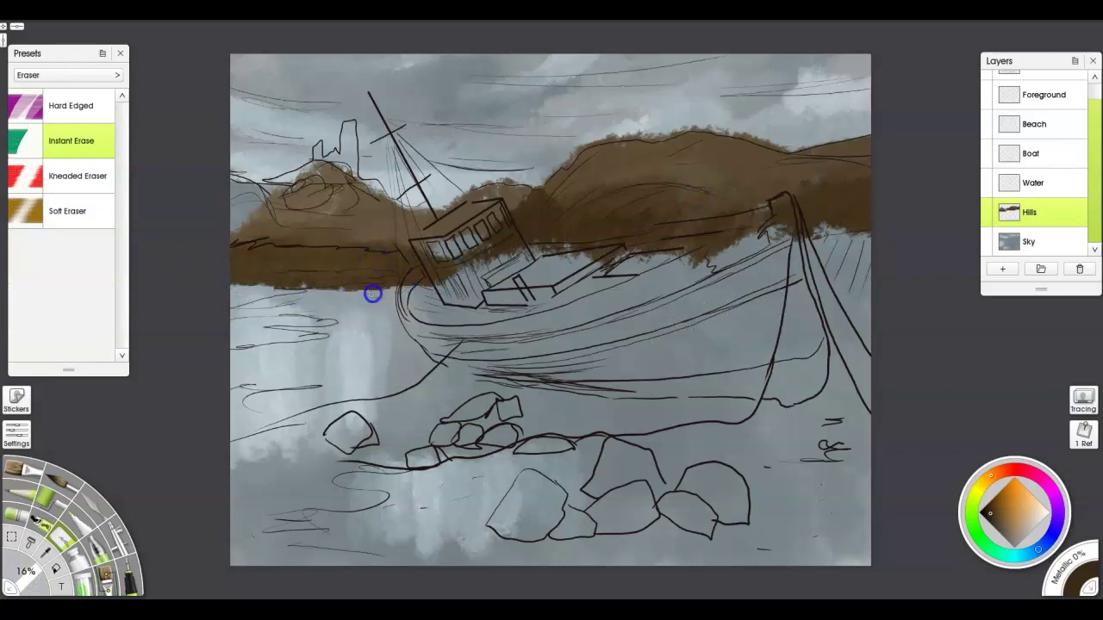
Smooth the hills' ridge with the Acrylic Dry Brush and extend and shade the hills behind the boat in darker brown.
{"action": "key", "text": "e"}
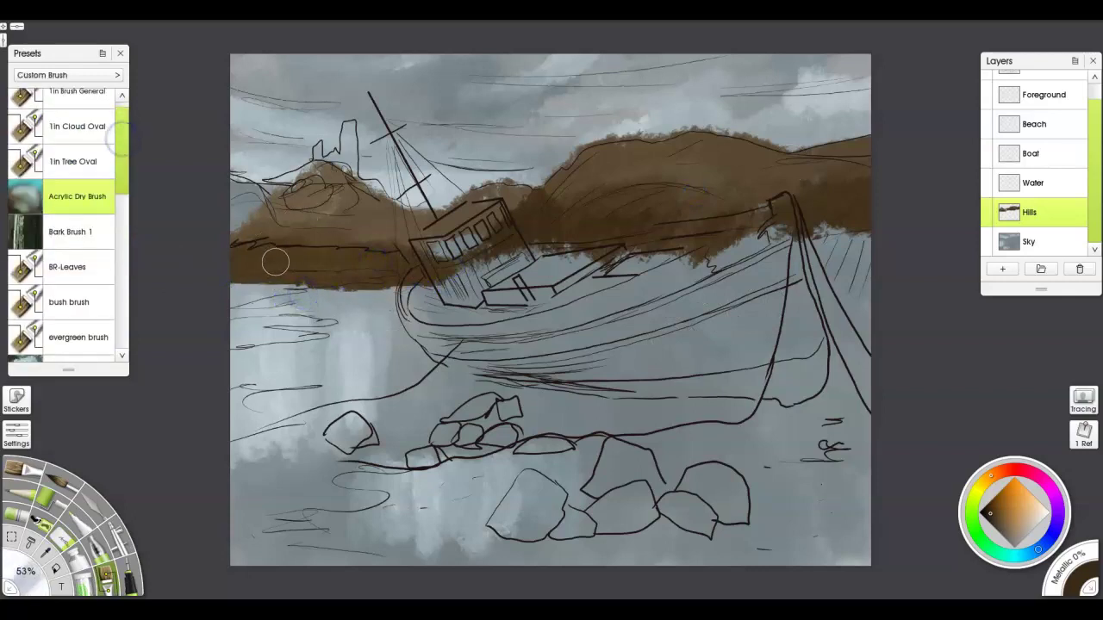
{"action": "left_click_drag", "start_coordinate": [334, 167], "coordinate": [544, 192]}
{"action": "left_click_drag", "start_coordinate": [681, 135], "coordinate": [598, 140]}
{"action": "key", "text": "e"}
{"action": "key", "text": "e"}
{"action": "mouse_move", "coordinate": [864, 240]}
{"action": "left_mouse_down"}
{"action": "mouse_move", "coordinate": [855, 271]}
{"action": "mouse_move", "coordinate": [878, 302]}
{"action": "mouse_move", "coordinate": [850, 315]}
{"action": "mouse_move", "coordinate": [741, 276]}
{"action": "left_mouse_up"}
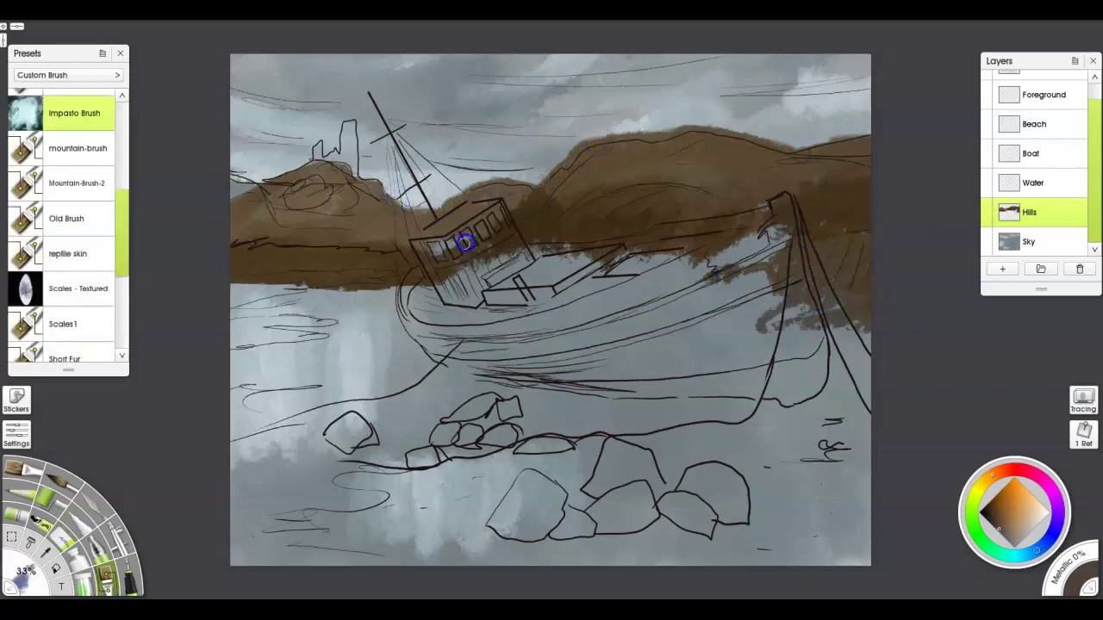
{"action": "left_click_drag", "start_coordinate": [425, 270], "coordinate": [295, 251]}
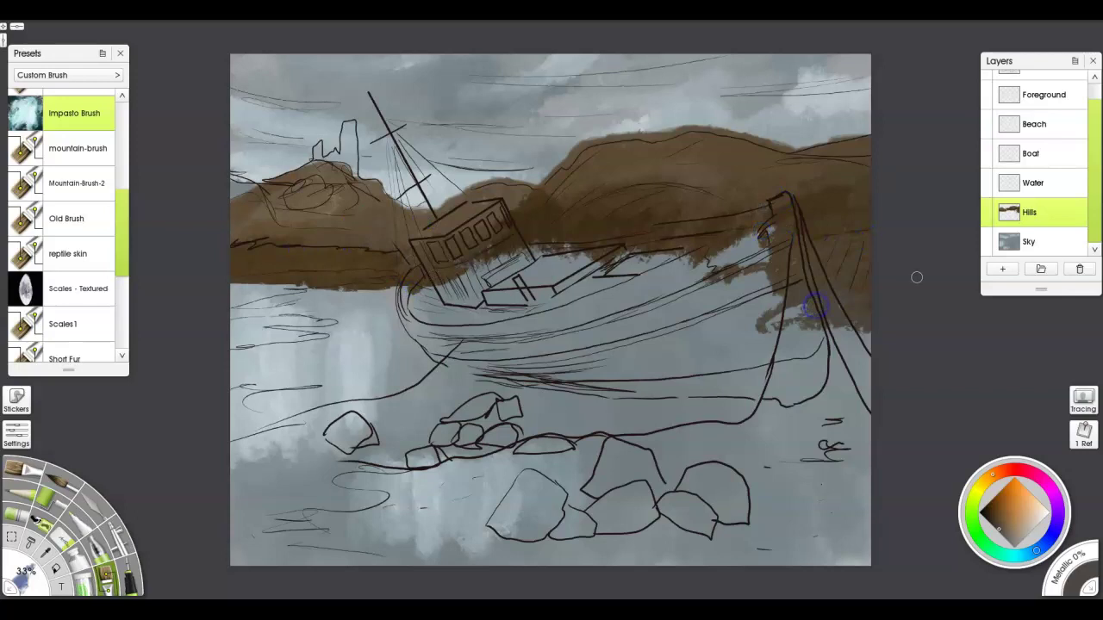
Cover the shore in dark gray-brown on the Beach layer and trim the shoreline with the Instant Erase eraser.
{"action": "left_click", "coordinate": [1034, 124]}
{"action": "mouse_move", "coordinate": [448, 357]}
{"action": "left_mouse_down"}
{"action": "mouse_move", "coordinate": [308, 418]}
{"action": "mouse_move", "coordinate": [327, 428]}
{"action": "mouse_move", "coordinate": [275, 566]}
{"action": "mouse_move", "coordinate": [852, 473]}
{"action": "mouse_move", "coordinate": [571, 433]}
{"action": "mouse_move", "coordinate": [594, 429]}
{"action": "left_mouse_up"}
{"action": "key", "text": "e"}
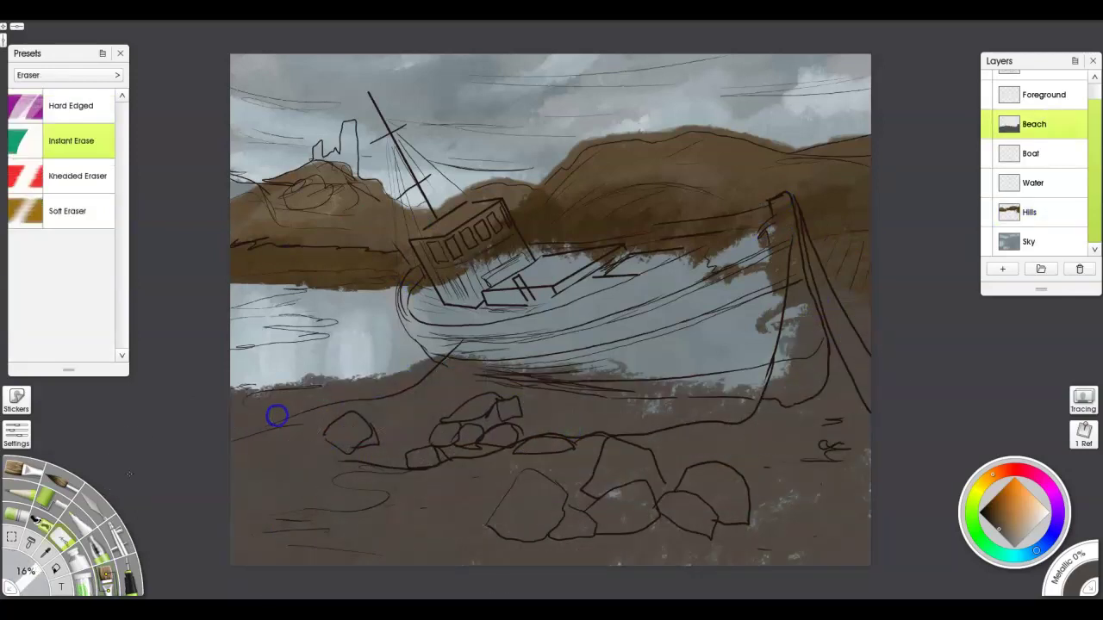
Undo the trial erasing on the beach and cut out a jagged tide pool below the small rocks with a Hard Freehand selection.
{"action": "mouse_move", "coordinate": [482, 465]}
{"action": "left_mouse_down"}
{"action": "mouse_move", "coordinate": [500, 488]}
{"action": "mouse_move", "coordinate": [416, 538]}
{"action": "left_mouse_up"}
{"action": "key", "text": "ctrl+z"}
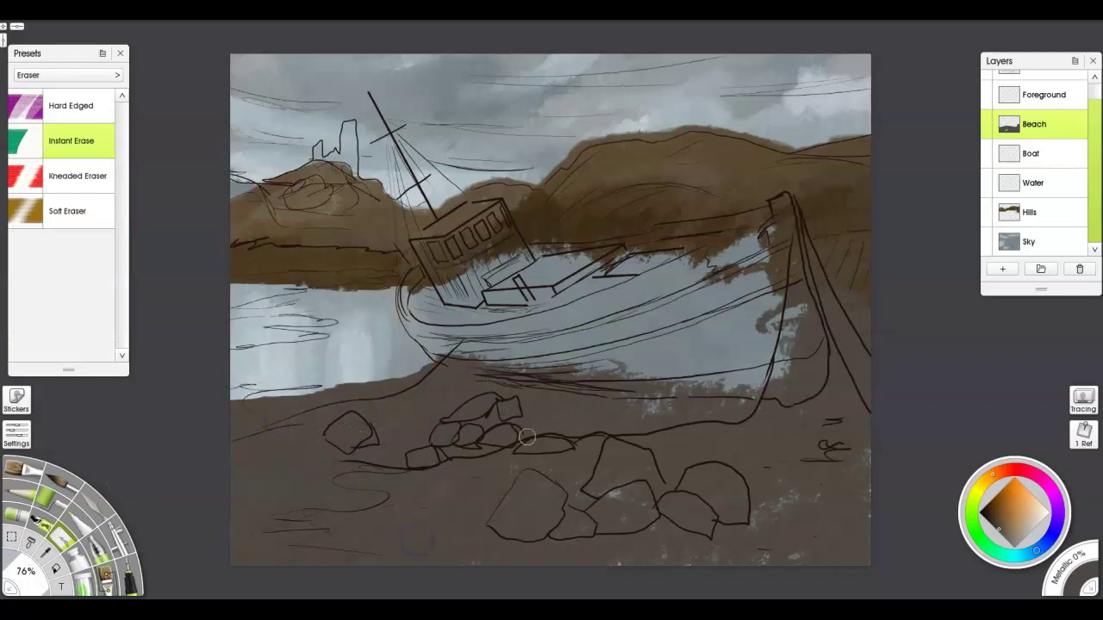
{"action": "key", "text": "s"}
{"action": "mouse_move", "coordinate": [451, 460]}
{"action": "left_mouse_down"}
{"action": "mouse_move", "coordinate": [549, 481]}
{"action": "mouse_move", "coordinate": [483, 467]}
{"action": "left_mouse_up"}
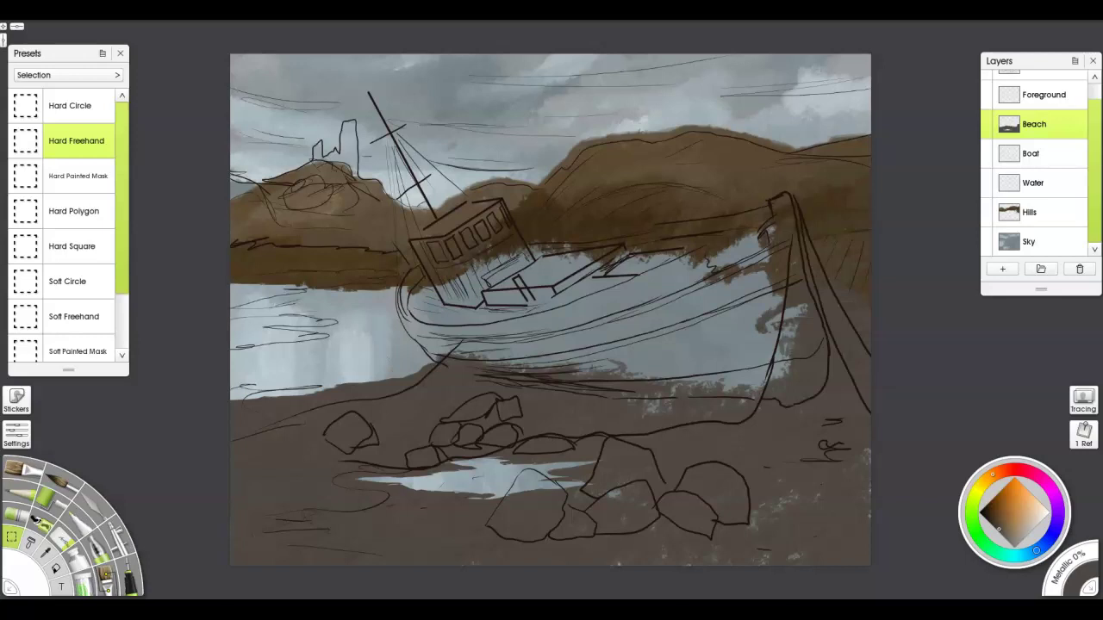
Roll speckled texture through the stencil over the Beach and Hills layers and move the stencil off the canvas.
{"action": "key", "text": "ctrl+t"}
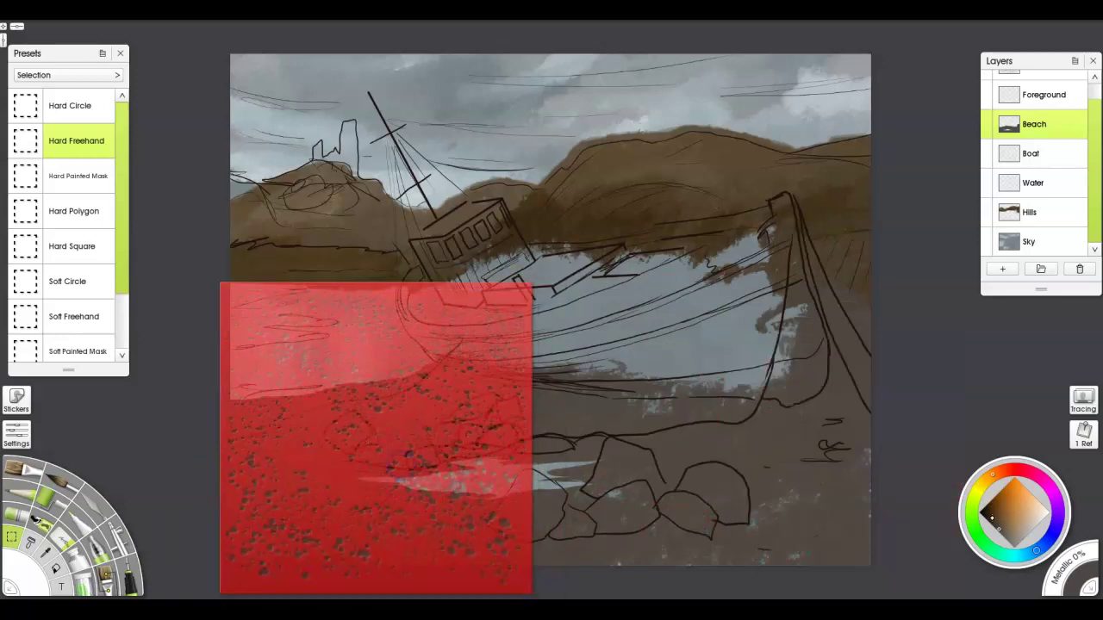
{"action": "key", "text": "b"}
{"action": "key", "text": "r"}
{"action": "left_click_drag", "start_coordinate": [389, 512], "coordinate": [657, 439]}
{"action": "left_click", "coordinate": [1029, 212]}
{"action": "mouse_move", "coordinate": [552, 483]}
{"action": "left_mouse_down"}
{"action": "mouse_move", "coordinate": [433, 386]}
{"action": "mouse_move", "coordinate": [384, 330]}
{"action": "mouse_move", "coordinate": [727, 161]}
{"action": "mouse_move", "coordinate": [280, 224]}
{"action": "mouse_move", "coordinate": [687, 359]}
{"action": "mouse_move", "coordinate": [844, 172]}
{"action": "mouse_move", "coordinate": [630, 199]}
{"action": "mouse_move", "coordinate": [850, 197]}
{"action": "mouse_move", "coordinate": [505, 197]}
{"action": "mouse_move", "coordinate": [951, 324]}
{"action": "mouse_move", "coordinate": [1071, 343]}
{"action": "left_mouse_up"}
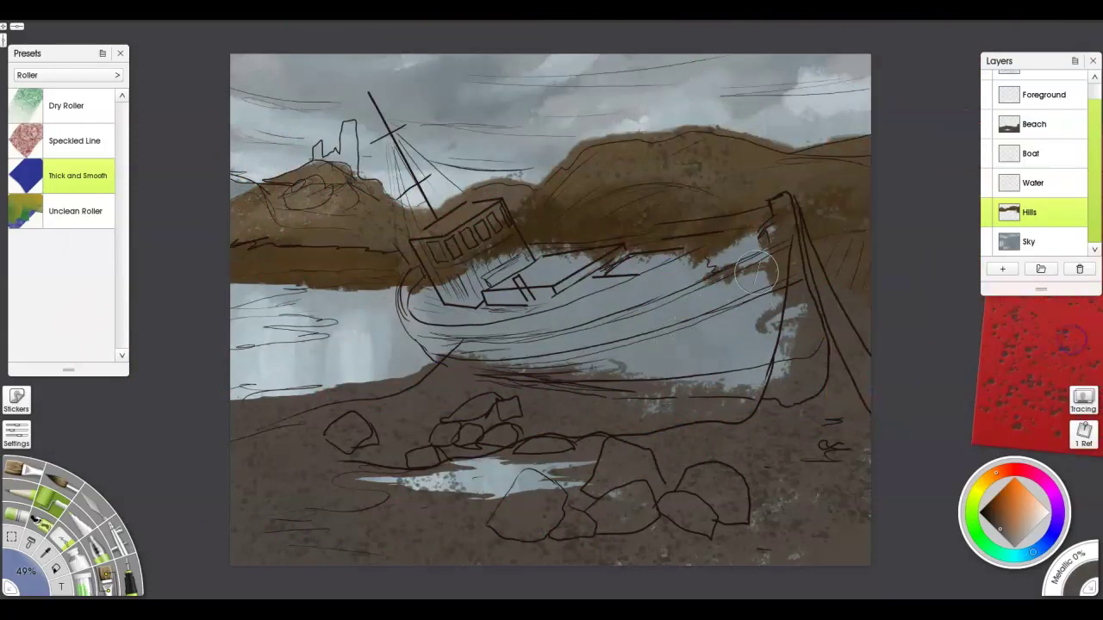
Select the boat's outline freehand, fill it with pale beige on the Boat layer, and move that layer above Beach.
{"action": "left_click", "coordinate": [1029, 155]}
{"action": "left_click", "coordinate": [1009, 558]}
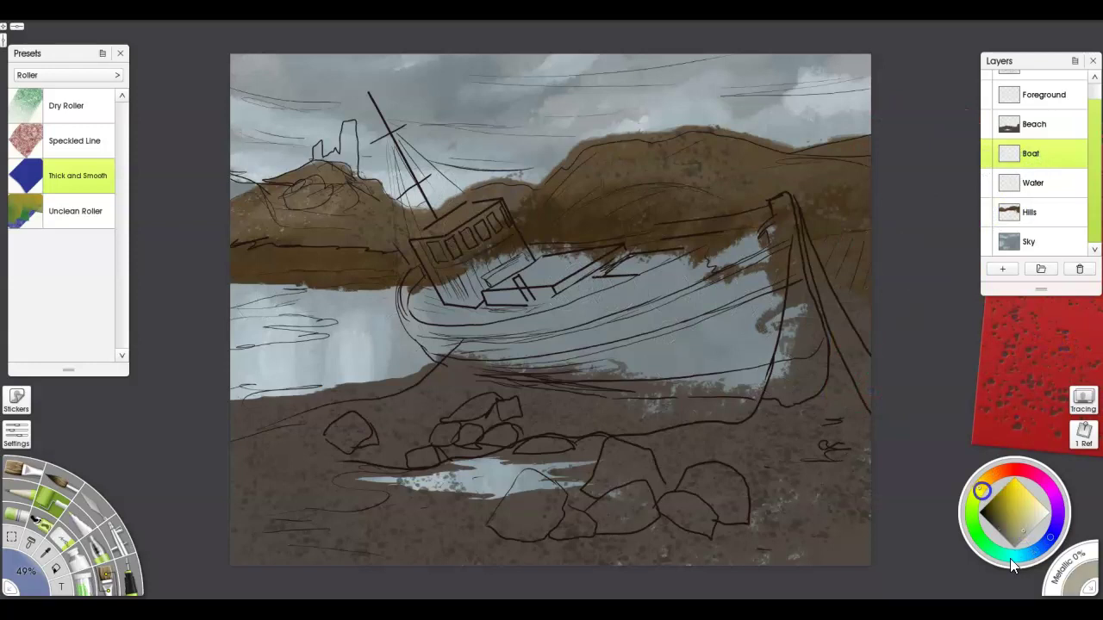
{"action": "key", "text": "s"}
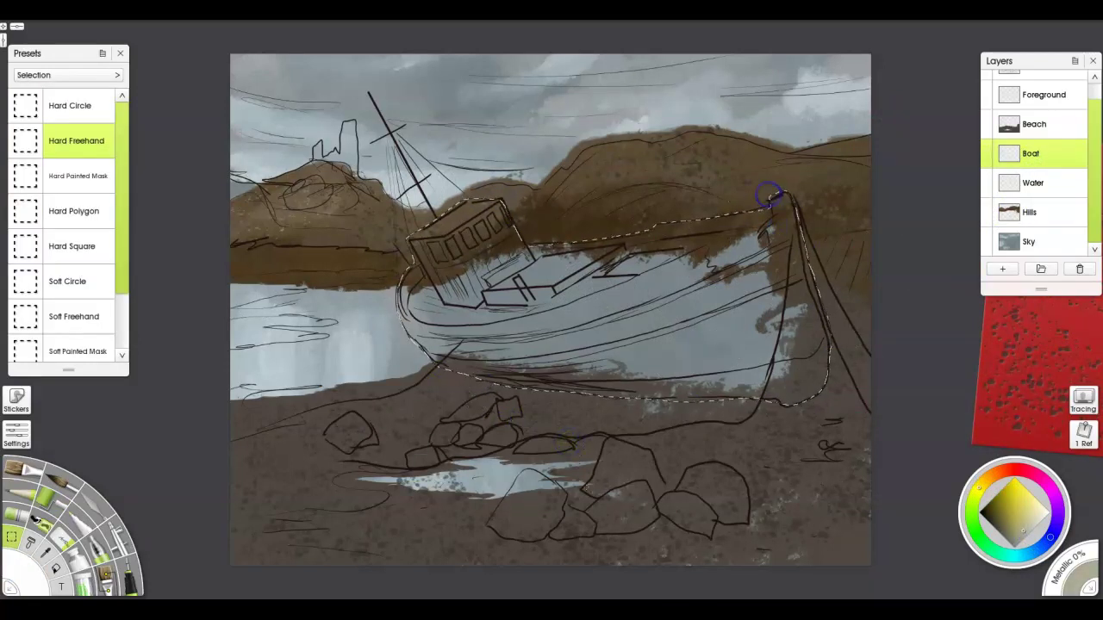
{"action": "key", "text": "b"}
{"action": "left_click_drag", "start_coordinate": [767, 206], "coordinate": [643, 293]}
{"action": "left_click_drag", "start_coordinate": [1036, 153], "coordinate": [1036, 124]}
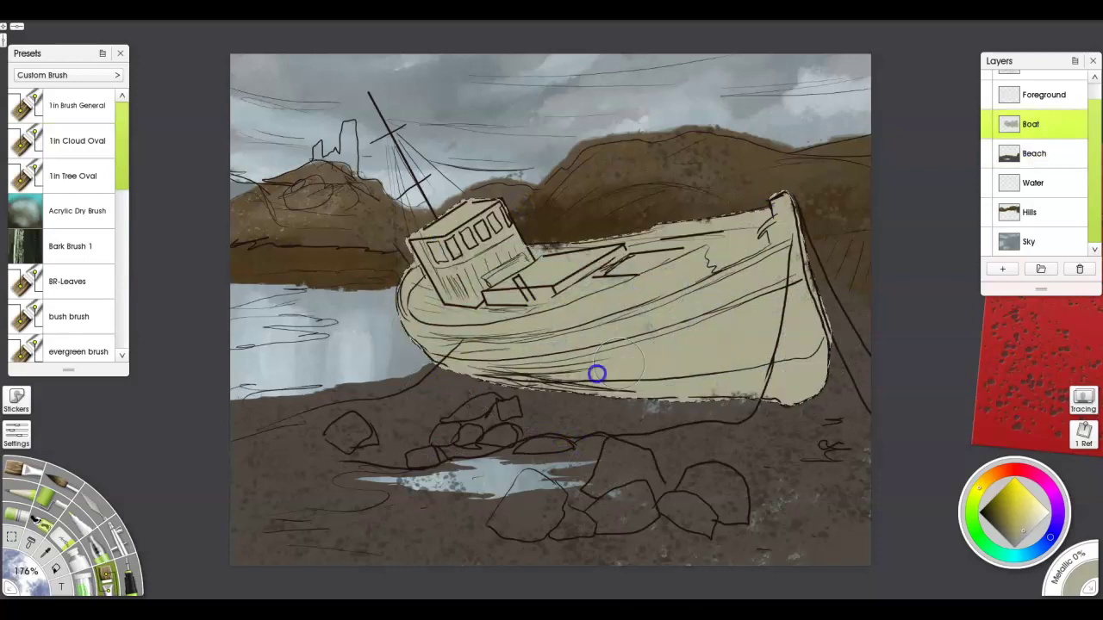
Shade the hull and deck with darker tones, rust stains near the bow, and a dark red band along the bottom.
{"action": "left_click_drag", "start_coordinate": [741, 328], "coordinate": [771, 371]}
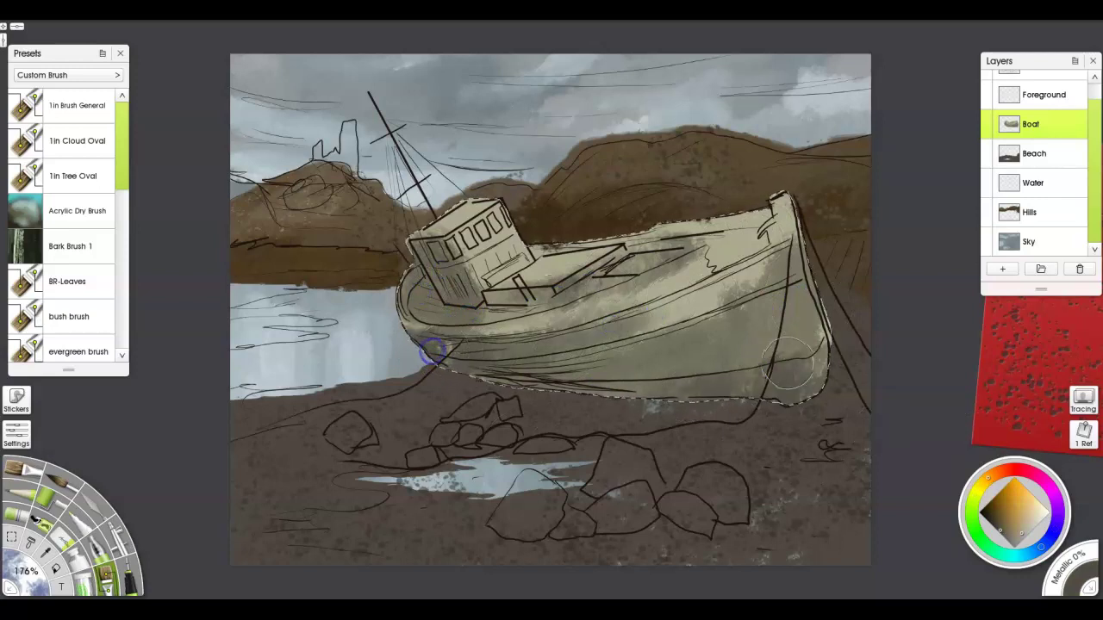
{"action": "left_click_drag", "start_coordinate": [711, 333], "coordinate": [731, 285]}
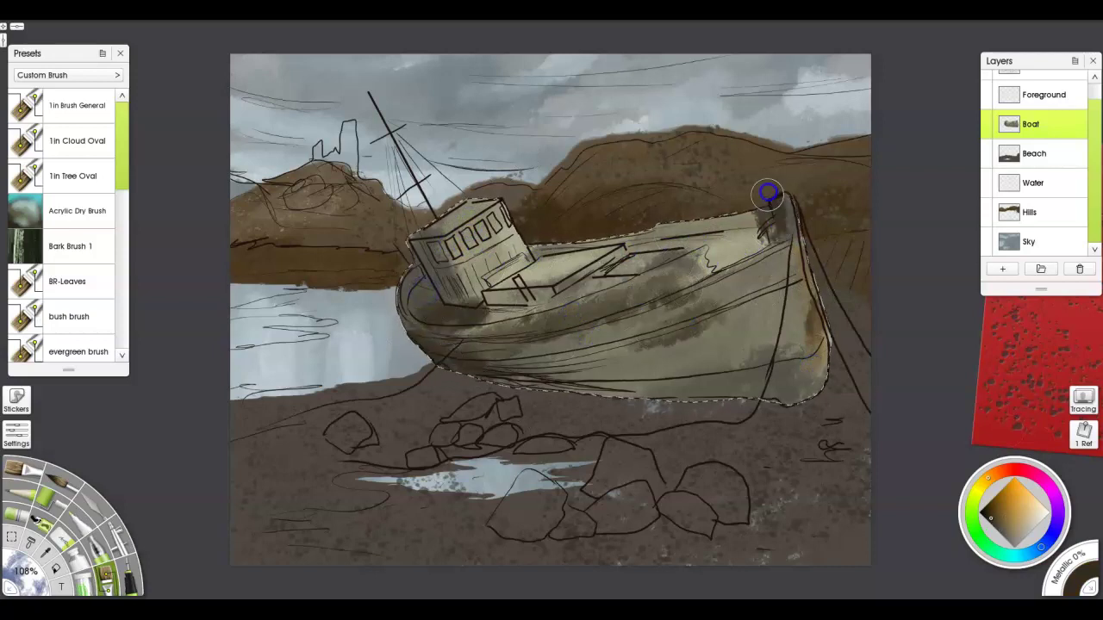
{"action": "left_click", "coordinate": [77, 105]}
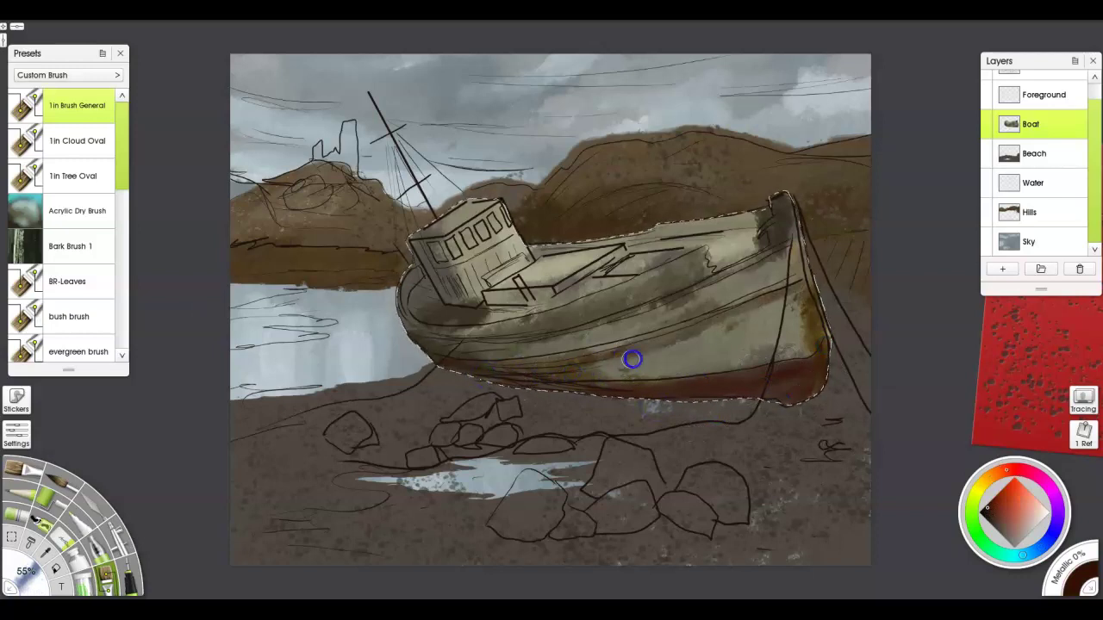
{"action": "left_click", "coordinate": [808, 329], "text": "alt"}
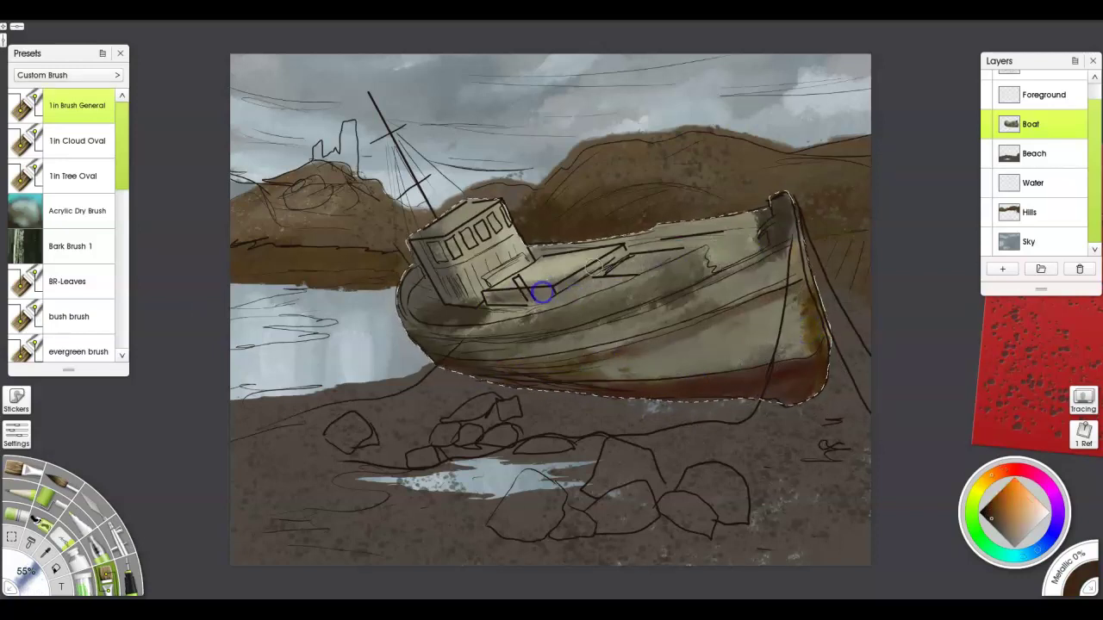
Paint the wheelhouse's lower walls yellow with the pen and draw fine plank lines on the hull with the Soft Tip pencil.
{"action": "key", "text": "f"}
{"action": "left_click", "coordinate": [744, 336], "text": "alt"}
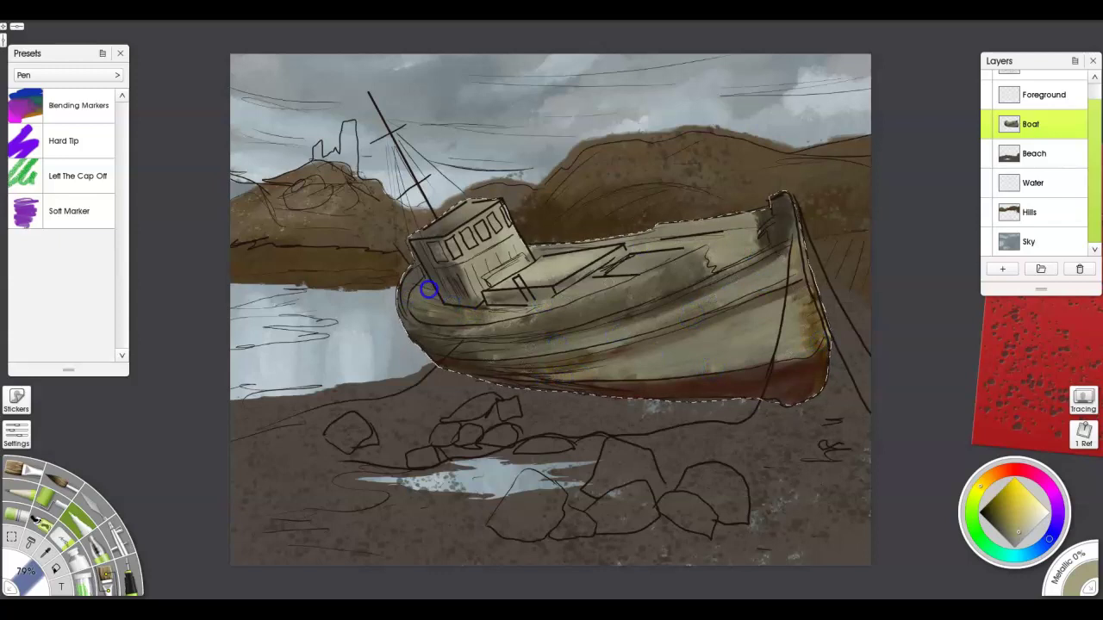
{"action": "mouse_move", "coordinate": [427, 285]}
{"action": "left_mouse_down"}
{"action": "mouse_move", "coordinate": [431, 254]}
{"action": "mouse_move", "coordinate": [461, 278]}
{"action": "mouse_move", "coordinate": [518, 259]}
{"action": "left_mouse_up"}
{"action": "left_click", "coordinate": [516, 259], "text": "alt"}
{"action": "mouse_move", "coordinate": [478, 207]}
{"action": "left_mouse_down"}
{"action": "mouse_move", "coordinate": [452, 217]}
{"action": "mouse_move", "coordinate": [485, 220]}
{"action": "mouse_move", "coordinate": [487, 249]}
{"action": "left_mouse_up"}
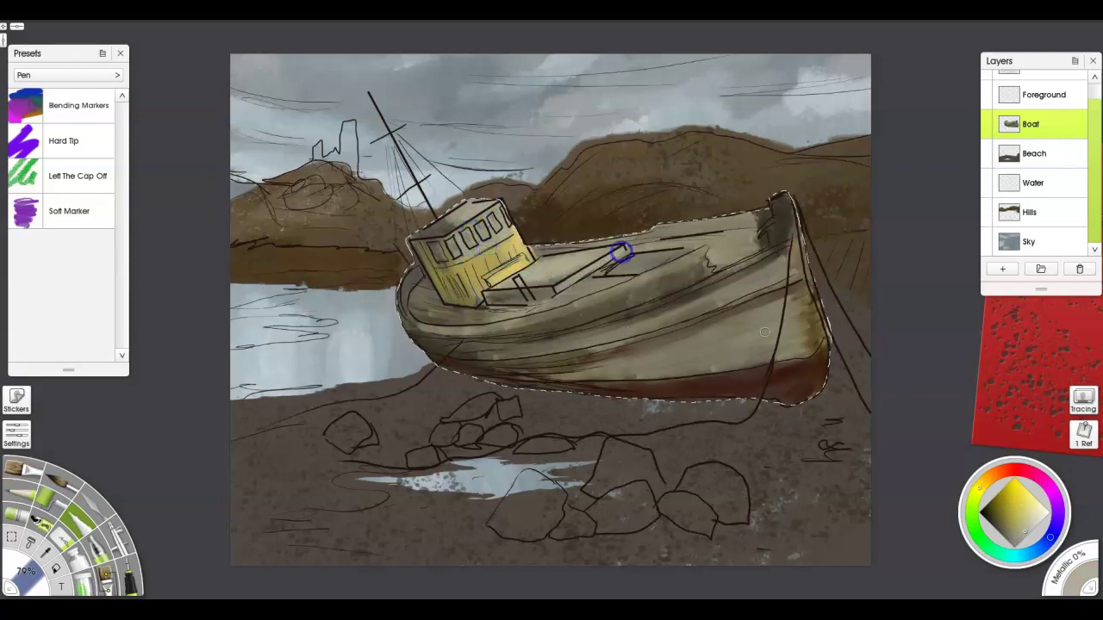
{"action": "key", "text": "p"}
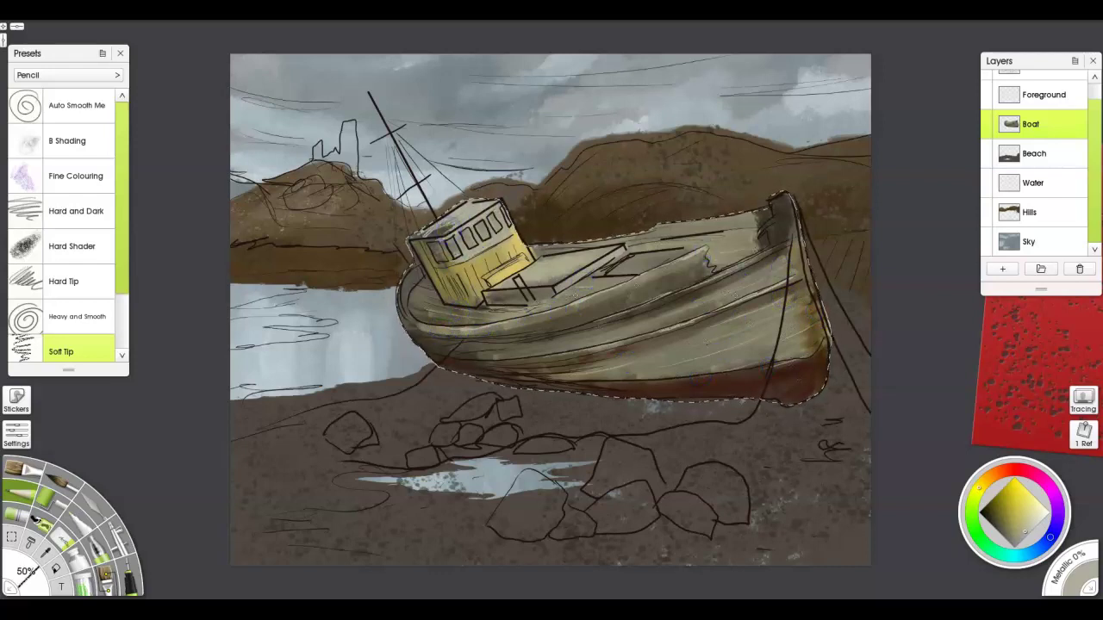
Block in the gray castle ruin on the Hills layer and erase the excess paint around its walls and tower.
{"action": "left_click", "coordinate": [1030, 212]}
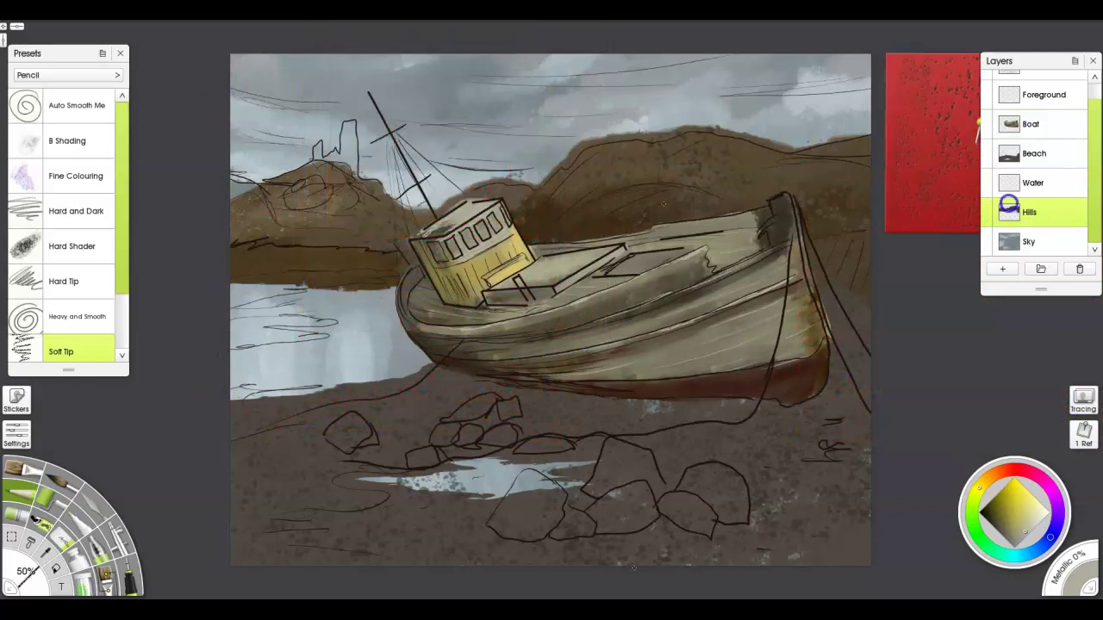
{"action": "left_click", "coordinate": [74, 200]}
{"action": "left_click_drag", "start_coordinate": [348, 117], "coordinate": [322, 154]}
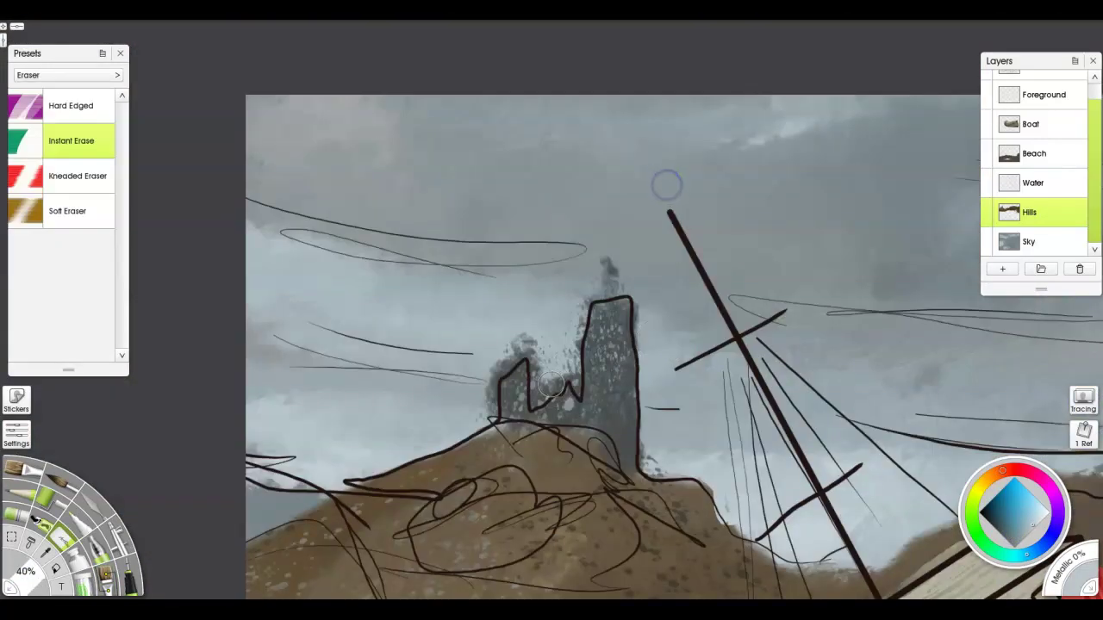
{"action": "mouse_move", "coordinate": [551, 385]}
{"action": "left_mouse_down"}
{"action": "mouse_move", "coordinate": [541, 343]}
{"action": "mouse_move", "coordinate": [579, 329]}
{"action": "mouse_move", "coordinate": [488, 396]}
{"action": "mouse_move", "coordinate": [506, 346]}
{"action": "left_mouse_up"}
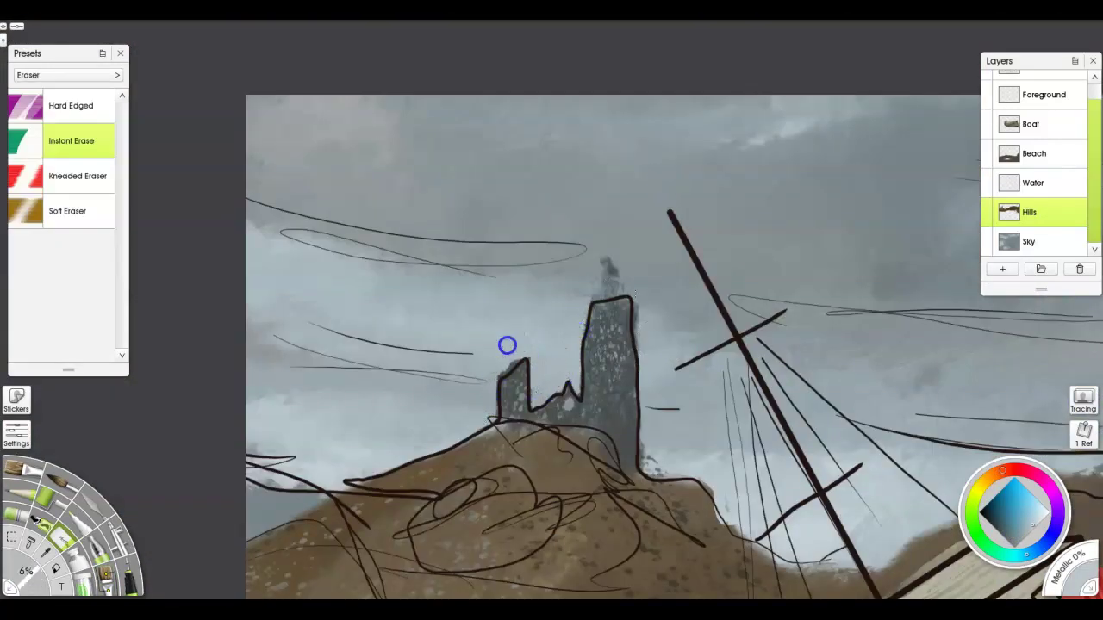
{"action": "left_click_drag", "start_coordinate": [593, 300], "coordinate": [620, 249]}
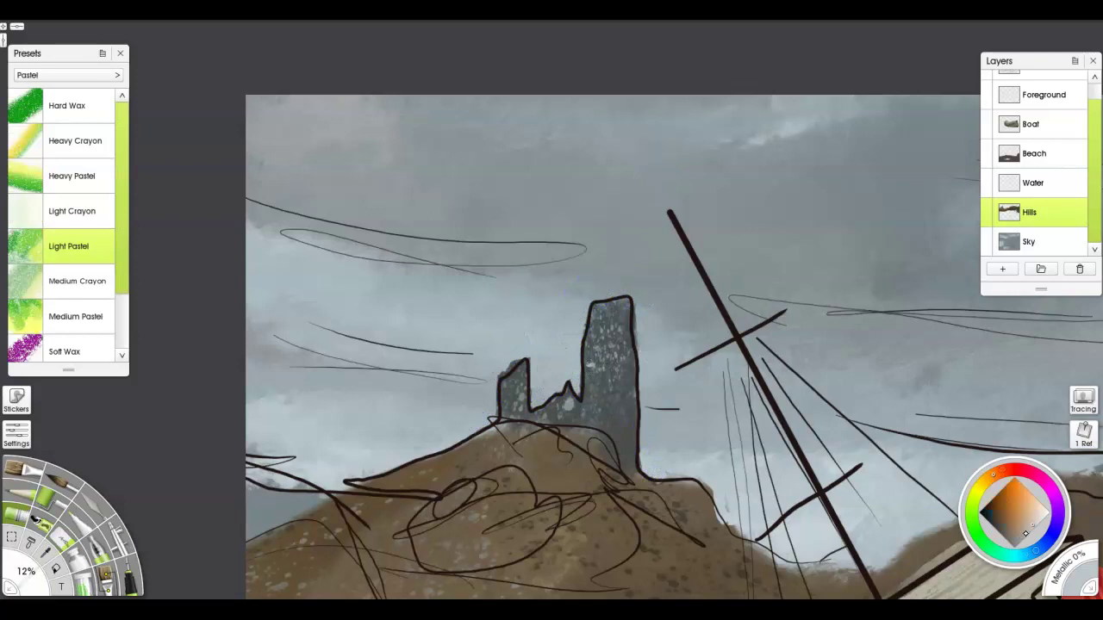
Dab light and dark stone texture onto the castle ruin with Light Pastel and hide the Layer 1 sketch.
{"action": "mouse_move", "coordinate": [598, 359]}
{"action": "left_mouse_down"}
{"action": "mouse_move", "coordinate": [588, 391]}
{"action": "mouse_move", "coordinate": [630, 408]}
{"action": "left_mouse_up"}
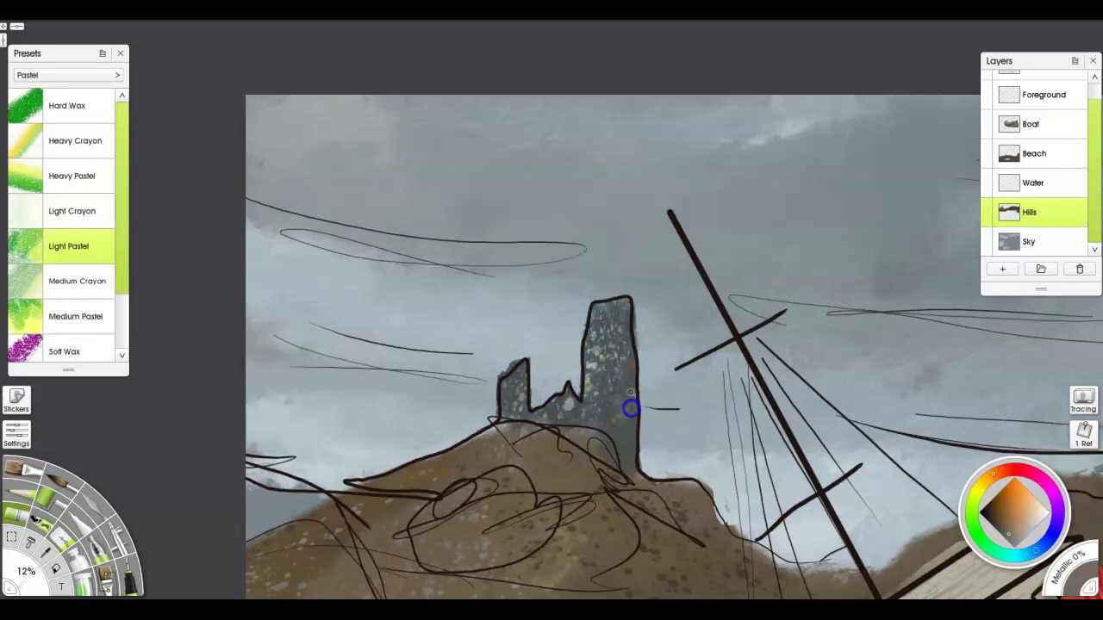
{"action": "left_click", "coordinate": [594, 326], "text": "alt"}
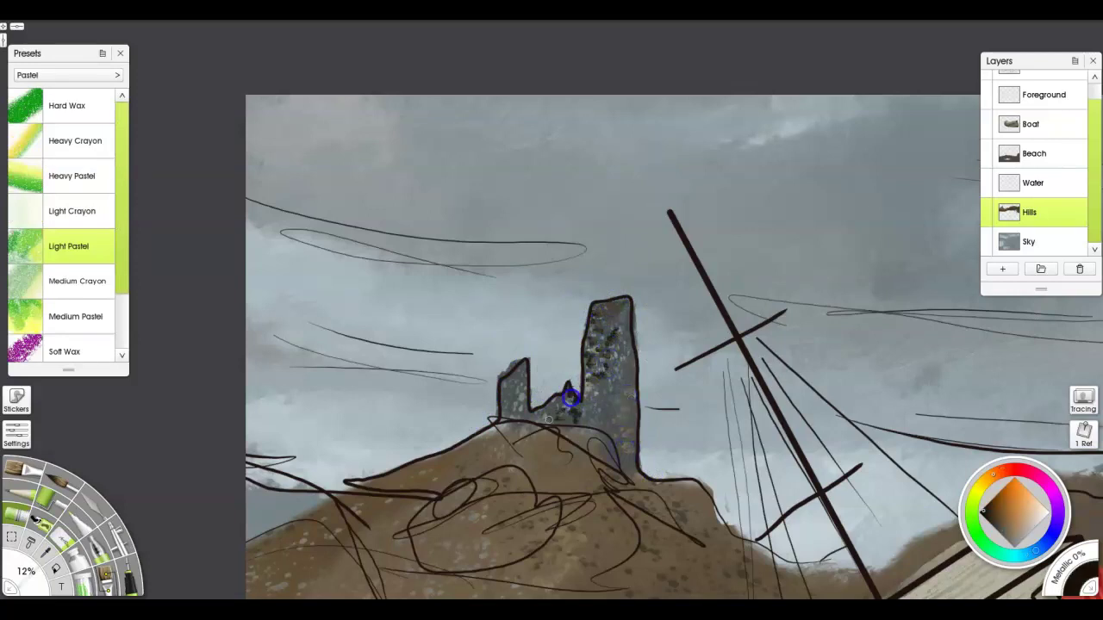
{"action": "left_click_drag", "start_coordinate": [1092, 116], "coordinate": [1093, 89]}
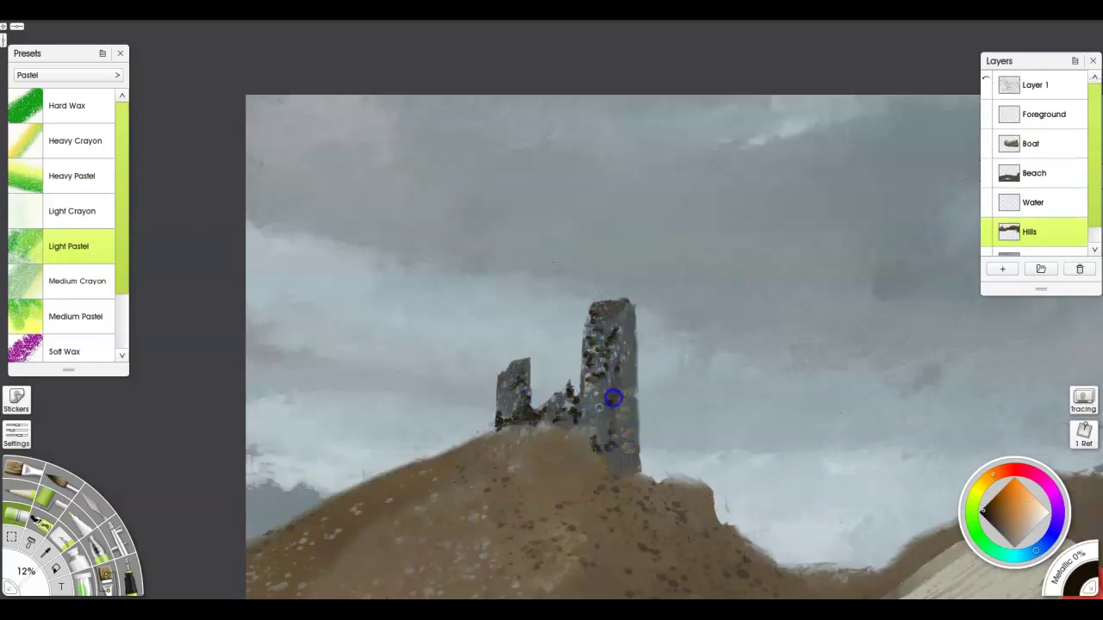
Roughen the ruin's edges with sampled stone colours in Light Pastel and add dark tower windows with the Soft Tip pencil.
{"action": "left_click", "coordinate": [499, 388], "text": "alt"}
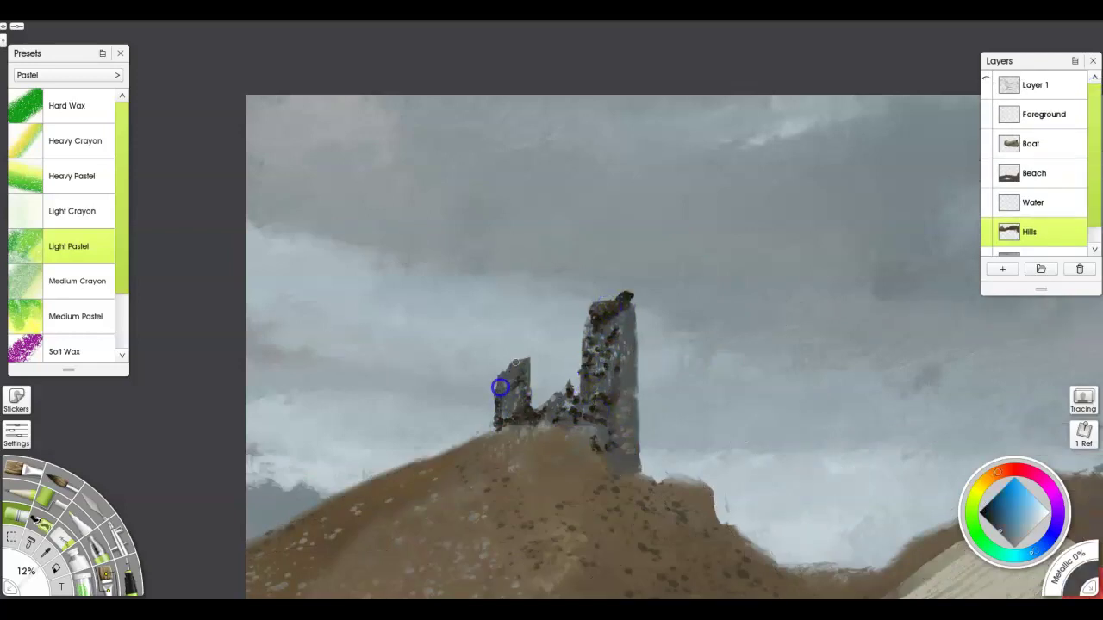
{"action": "left_click", "coordinate": [639, 417], "text": "alt"}
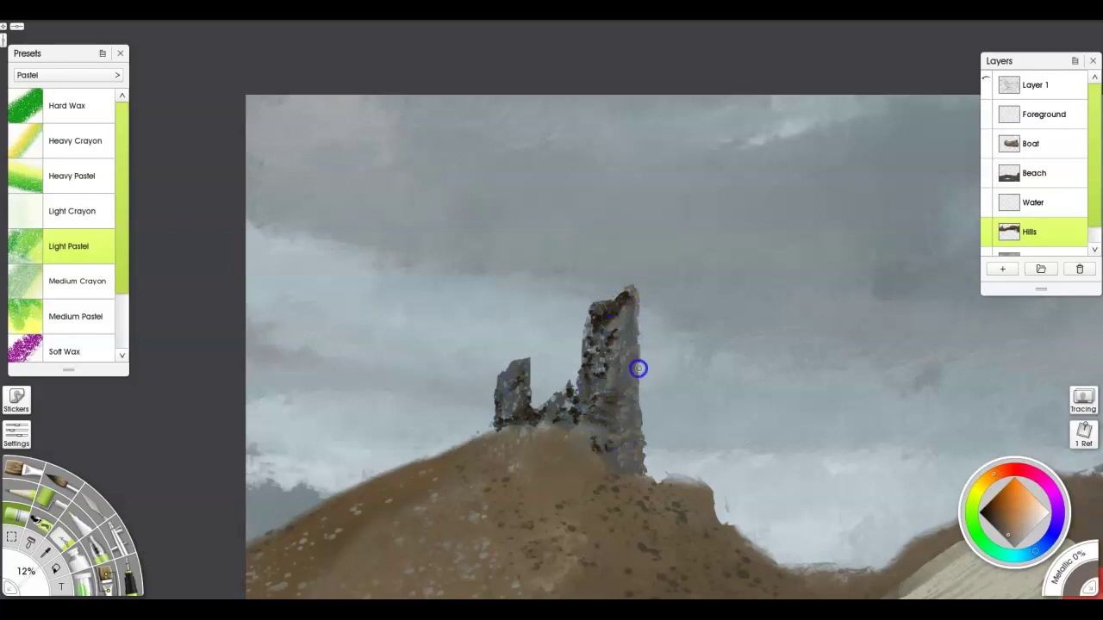
{"action": "key", "text": "p"}
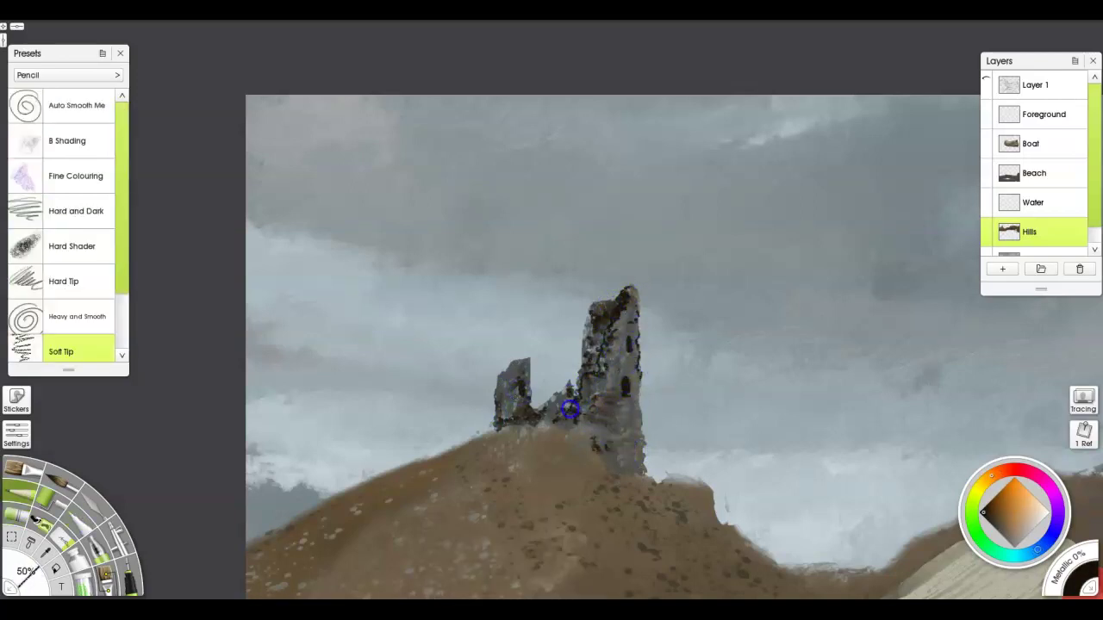
{"action": "left_click", "coordinate": [640, 421], "text": "alt"}
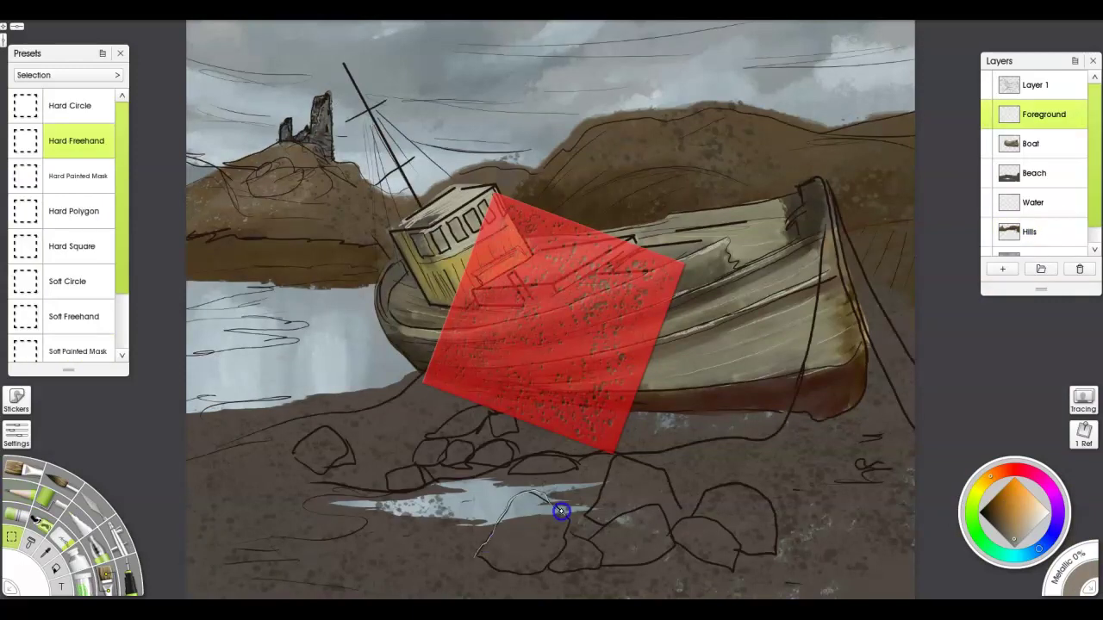
Select the sketched foreground rocks with Hard Freehand, paint them blue-gray with green highlights on the Foreground layer, and hide the Layer 1 sketch.
{"action": "mouse_move", "coordinate": [561, 509]}
{"action": "left_mouse_down"}
{"action": "mouse_move", "coordinate": [697, 561]}
{"action": "mouse_move", "coordinate": [477, 560]}
{"action": "mouse_move", "coordinate": [530, 460]}
{"action": "mouse_move", "coordinate": [464, 468]}
{"action": "mouse_move", "coordinate": [511, 411]}
{"action": "mouse_move", "coordinate": [516, 465]}
{"action": "mouse_move", "coordinate": [418, 466]}
{"action": "mouse_move", "coordinate": [348, 445]}
{"action": "mouse_move", "coordinate": [603, 487]}
{"action": "mouse_move", "coordinate": [632, 509]}
{"action": "mouse_move", "coordinate": [637, 531]}
{"action": "mouse_move", "coordinate": [714, 548]}
{"action": "mouse_move", "coordinate": [632, 520]}
{"action": "mouse_move", "coordinate": [621, 503]}
{"action": "mouse_move", "coordinate": [525, 526]}
{"action": "mouse_move", "coordinate": [735, 534]}
{"action": "mouse_move", "coordinate": [393, 500]}
{"action": "mouse_move", "coordinate": [319, 427]}
{"action": "mouse_move", "coordinate": [591, 506]}
{"action": "mouse_move", "coordinate": [604, 559]}
{"action": "mouse_move", "coordinate": [633, 571]}
{"action": "mouse_move", "coordinate": [724, 524]}
{"action": "mouse_move", "coordinate": [532, 474]}
{"action": "mouse_move", "coordinate": [424, 497]}
{"action": "mouse_move", "coordinate": [499, 423]}
{"action": "left_mouse_up"}
{"action": "key", "text": "o"}
{"action": "left_click", "coordinate": [500, 424], "text": "alt"}
{"action": "mouse_move", "coordinate": [517, 534]}
{"action": "left_mouse_down"}
{"action": "mouse_move", "coordinate": [652, 475]}
{"action": "mouse_move", "coordinate": [629, 535]}
{"action": "mouse_move", "coordinate": [789, 517]}
{"action": "mouse_move", "coordinate": [496, 559]}
{"action": "mouse_move", "coordinate": [428, 473]}
{"action": "mouse_move", "coordinate": [671, 464]}
{"action": "mouse_move", "coordinate": [606, 568]}
{"action": "mouse_move", "coordinate": [543, 546]}
{"action": "mouse_move", "coordinate": [593, 503]}
{"action": "mouse_move", "coordinate": [522, 446]}
{"action": "mouse_move", "coordinate": [463, 456]}
{"action": "mouse_move", "coordinate": [775, 528]}
{"action": "mouse_move", "coordinate": [773, 503]}
{"action": "mouse_move", "coordinate": [764, 561]}
{"action": "mouse_move", "coordinate": [790, 543]}
{"action": "mouse_move", "coordinate": [593, 570]}
{"action": "mouse_move", "coordinate": [494, 472]}
{"action": "mouse_move", "coordinate": [508, 431]}
{"action": "left_mouse_up"}
{"action": "left_click", "coordinate": [987, 78]}
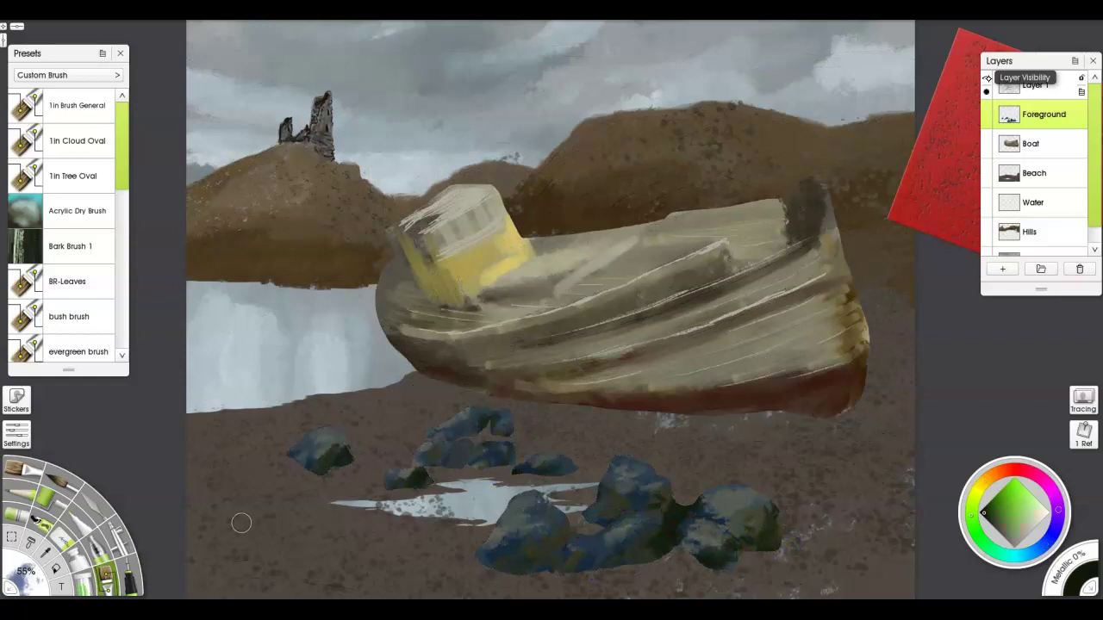
Add a layer above Hills and paint dark green grass and gray rocky patches on the castle hill.
{"action": "scroll", "coordinate": [305, 485], "scroll_direction": "up", "scroll_amount": 5}
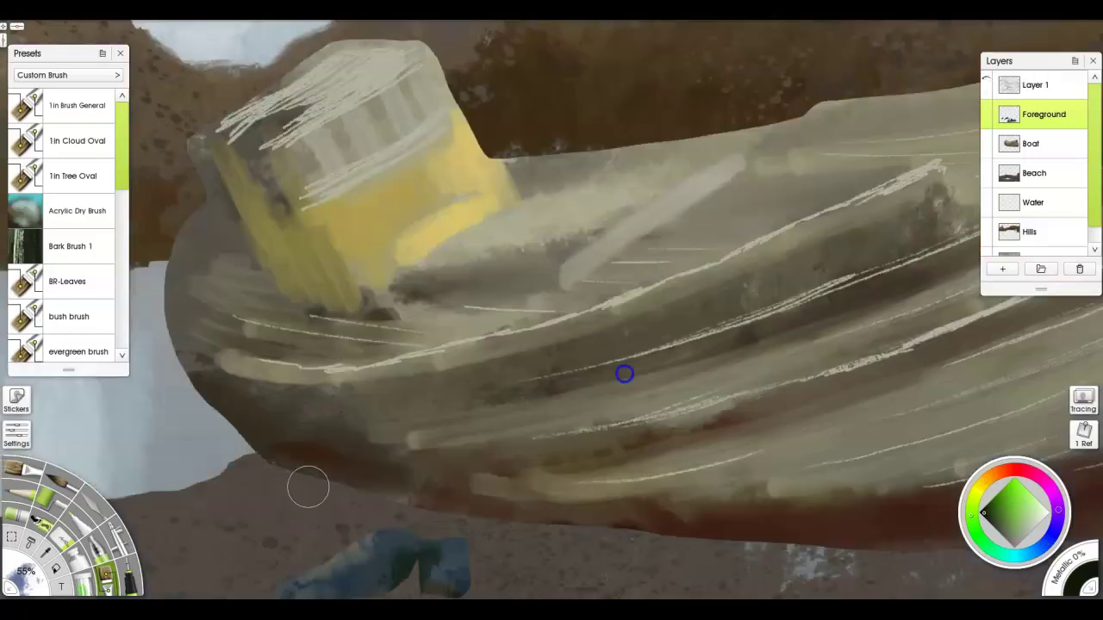
{"action": "left_click_drag", "start_coordinate": [382, 242], "coordinate": [640, 350]}
{"action": "left_click", "coordinate": [1002, 269]}
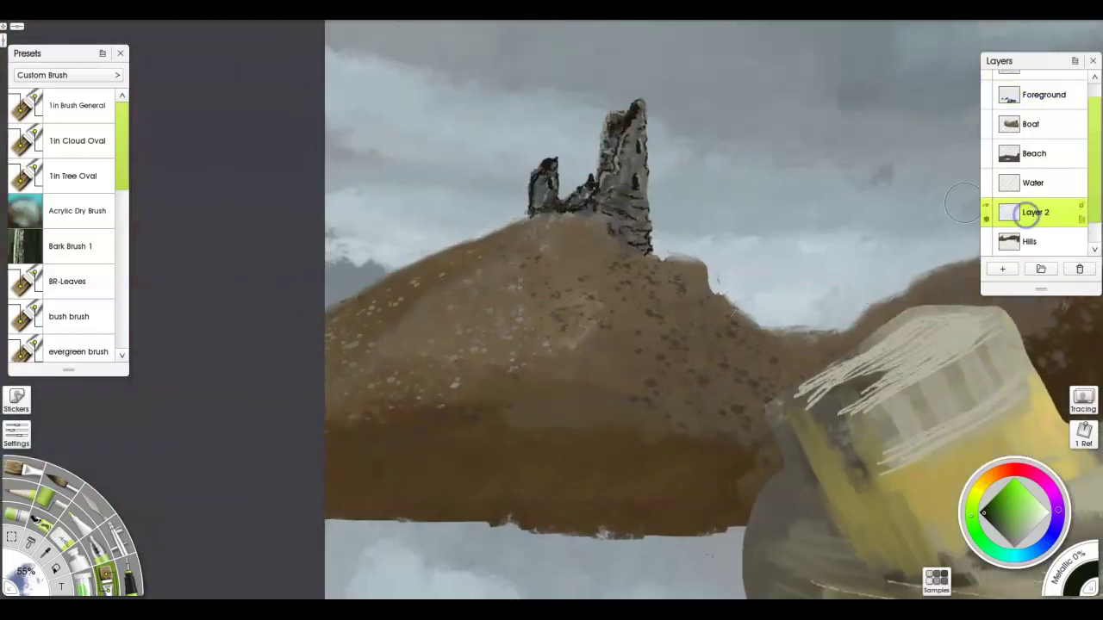
{"action": "left_click", "coordinate": [995, 525]}
{"action": "mouse_move", "coordinate": [509, 239]}
{"action": "left_mouse_down"}
{"action": "mouse_move", "coordinate": [550, 224]}
{"action": "mouse_move", "coordinate": [537, 264]}
{"action": "mouse_move", "coordinate": [477, 251]}
{"action": "mouse_move", "coordinate": [574, 271]}
{"action": "mouse_move", "coordinate": [616, 261]}
{"action": "mouse_move", "coordinate": [701, 299]}
{"action": "mouse_move", "coordinate": [480, 347]}
{"action": "mouse_move", "coordinate": [417, 296]}
{"action": "mouse_move", "coordinate": [343, 305]}
{"action": "mouse_move", "coordinate": [291, 416]}
{"action": "mouse_move", "coordinate": [657, 300]}
{"action": "mouse_move", "coordinate": [705, 320]}
{"action": "mouse_move", "coordinate": [693, 269]}
{"action": "mouse_move", "coordinate": [689, 314]}
{"action": "left_mouse_up"}
{"action": "left_click", "coordinate": [666, 362], "text": "alt"}
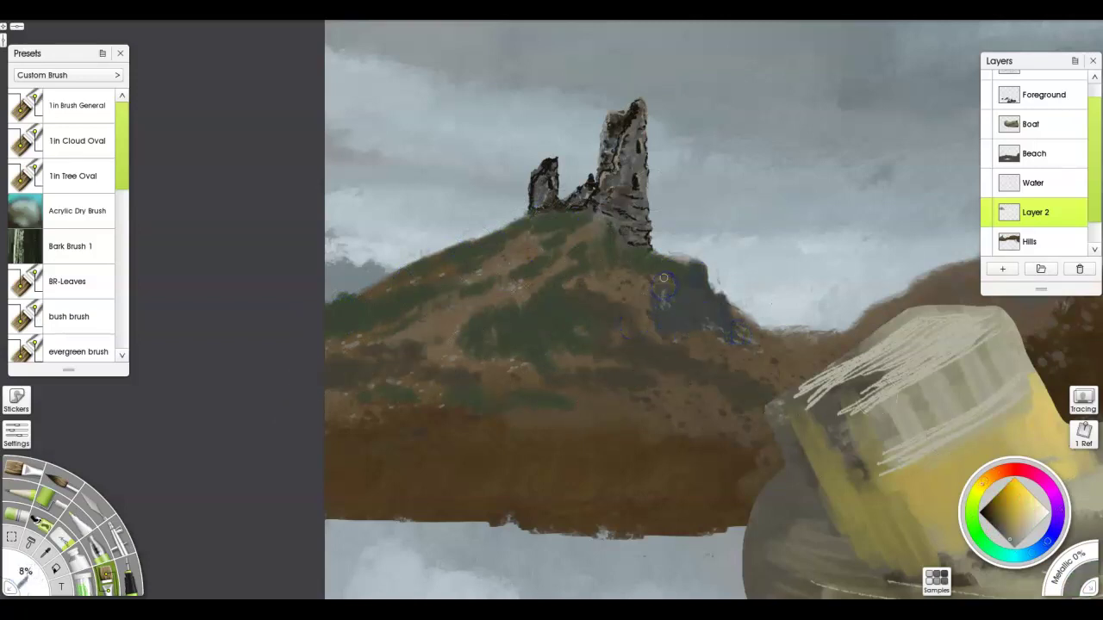
{"action": "scroll", "coordinate": [126, 227], "scroll_direction": "down", "scroll_amount": 3}
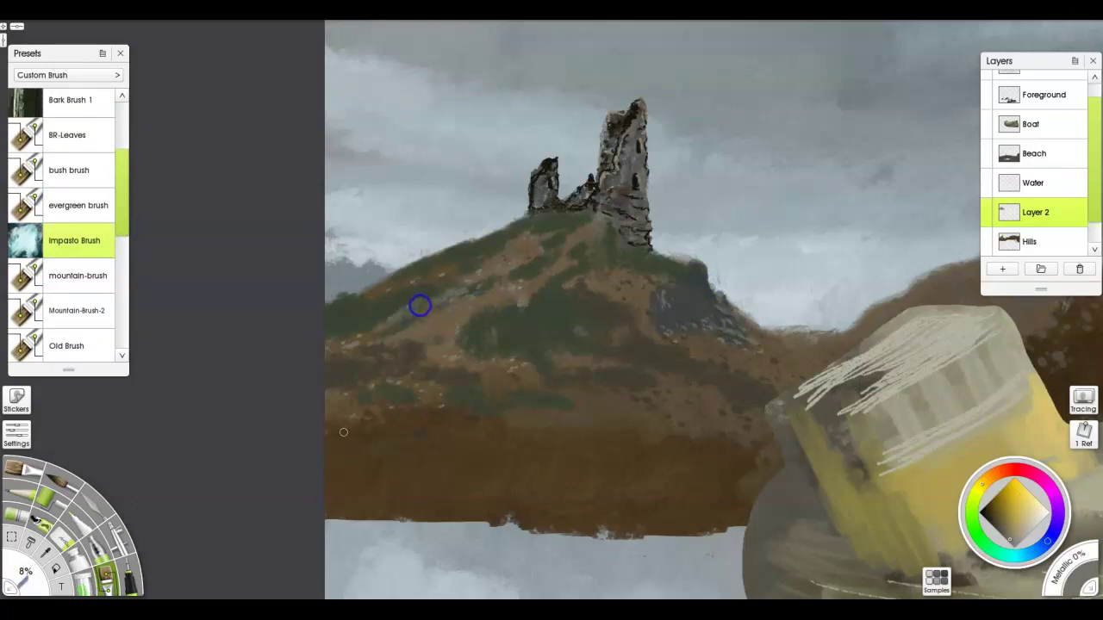
{"action": "scroll", "coordinate": [870, 329], "scroll_direction": "up", "scroll_amount": 1}
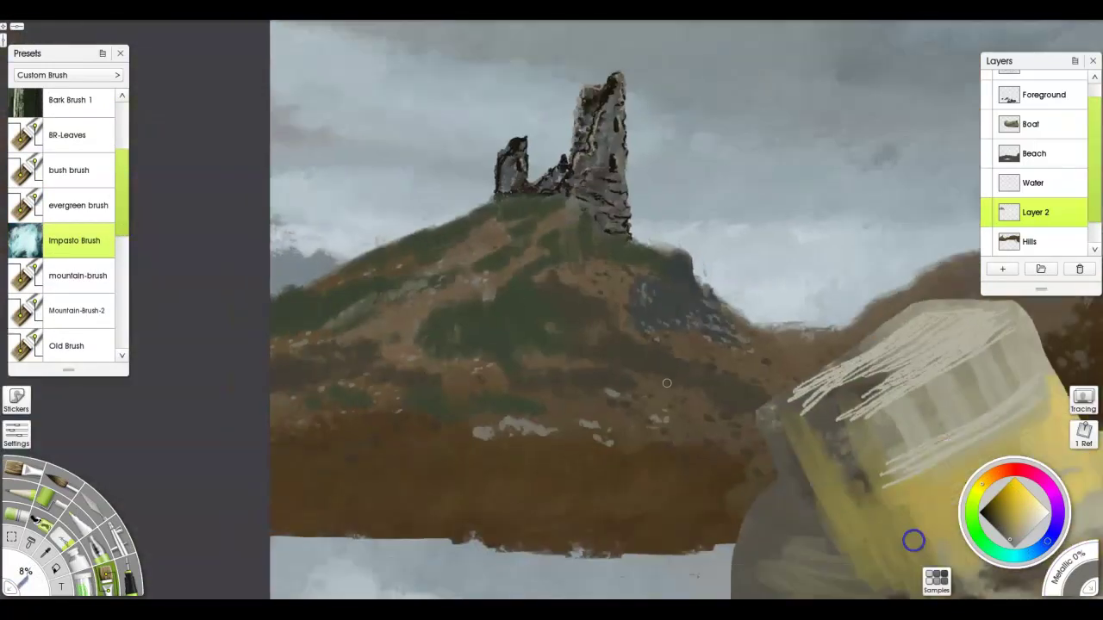
Brush brighter green grass onto the slope below the castle ruin with Acrylic Dry Brush and sampled colours.
{"action": "left_click", "coordinate": [519, 285], "text": "alt"}
{"action": "mouse_move", "coordinate": [520, 285]}
{"action": "left_mouse_down"}
{"action": "mouse_move", "coordinate": [536, 258]}
{"action": "mouse_move", "coordinate": [509, 226]}
{"action": "mouse_move", "coordinate": [484, 217]}
{"action": "mouse_move", "coordinate": [461, 245]}
{"action": "left_mouse_up"}
{"action": "scroll", "coordinate": [123, 164], "scroll_direction": "up", "scroll_amount": 3}
{"action": "left_click", "coordinate": [77, 211]}
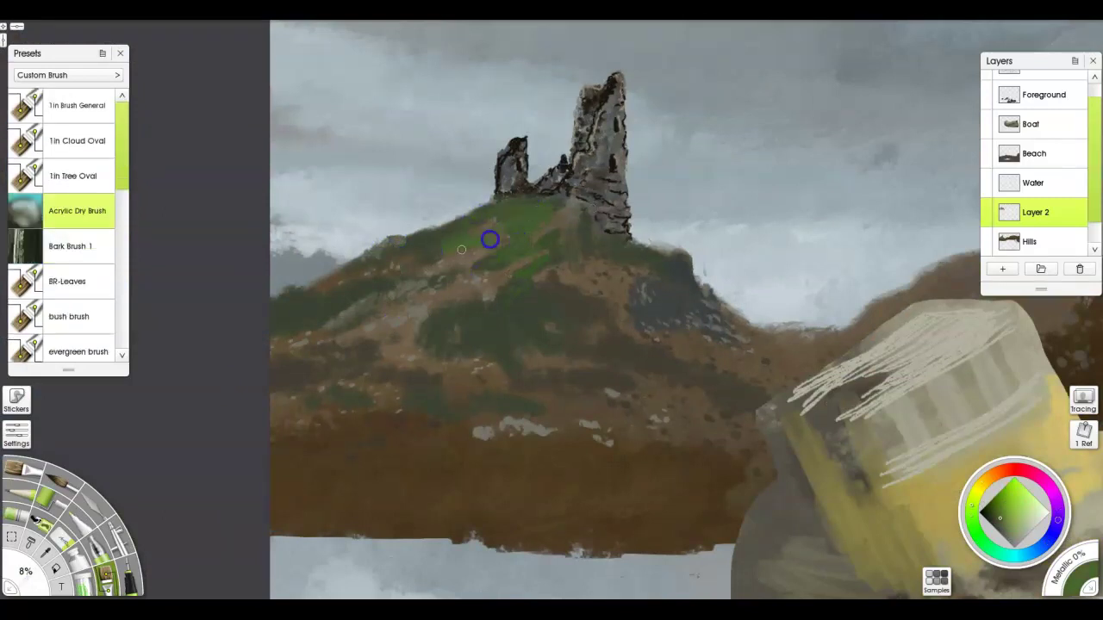
{"action": "left_click", "coordinate": [441, 247], "text": "alt"}
{"action": "left_click_drag", "start_coordinate": [516, 292], "coordinate": [522, 239]}
{"action": "left_click", "coordinate": [566, 307], "text": "alt"}
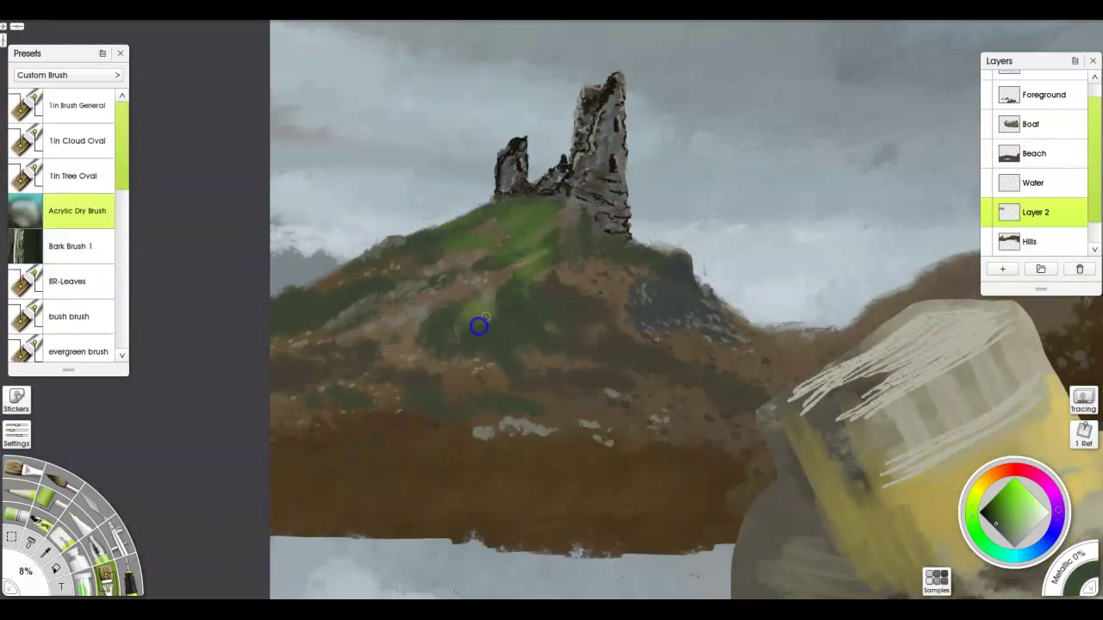
Add a small bare tree and green bushes to the castle hill, using the tree stencil and bush brush.
{"action": "key", "text": "Up"}
{"action": "key", "text": "bracketright"}
{"action": "key", "text": "bracketright"}
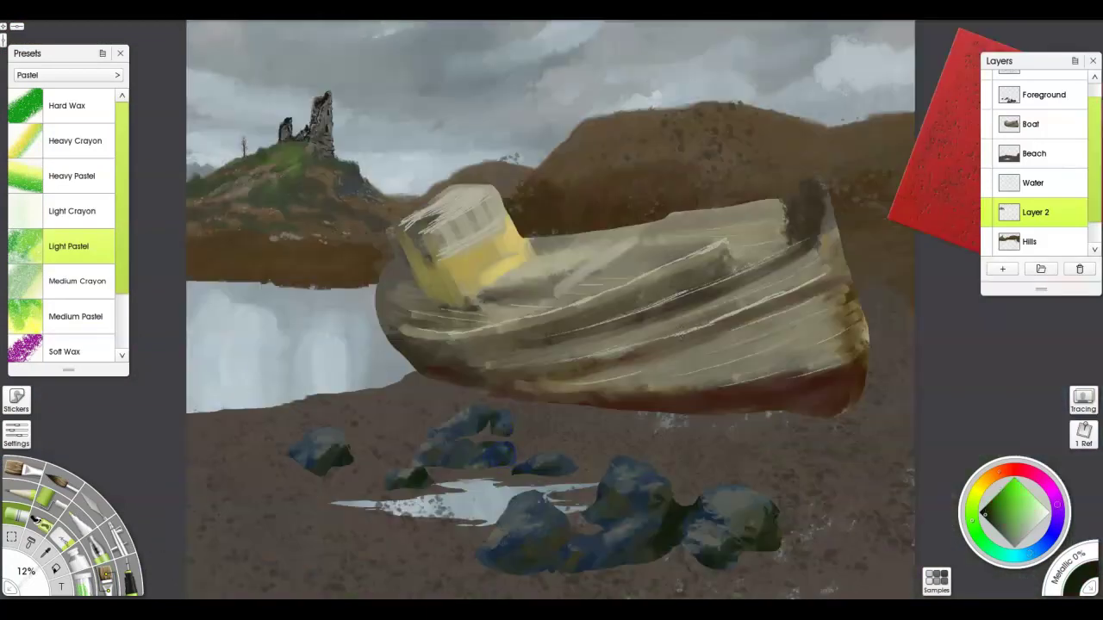
{"action": "scroll", "coordinate": [333, 234], "scroll_direction": "up", "scroll_amount": 5}
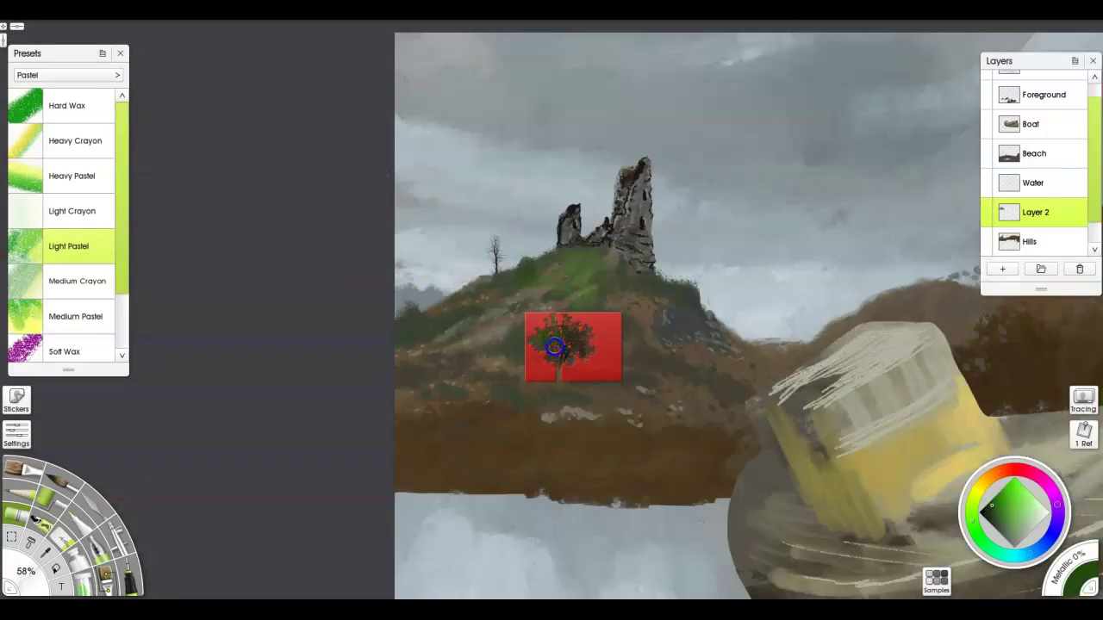
{"action": "mouse_move", "coordinate": [551, 343]}
{"action": "left_mouse_down"}
{"action": "mouse_move", "coordinate": [503, 376]}
{"action": "mouse_move", "coordinate": [680, 388]}
{"action": "left_mouse_up"}
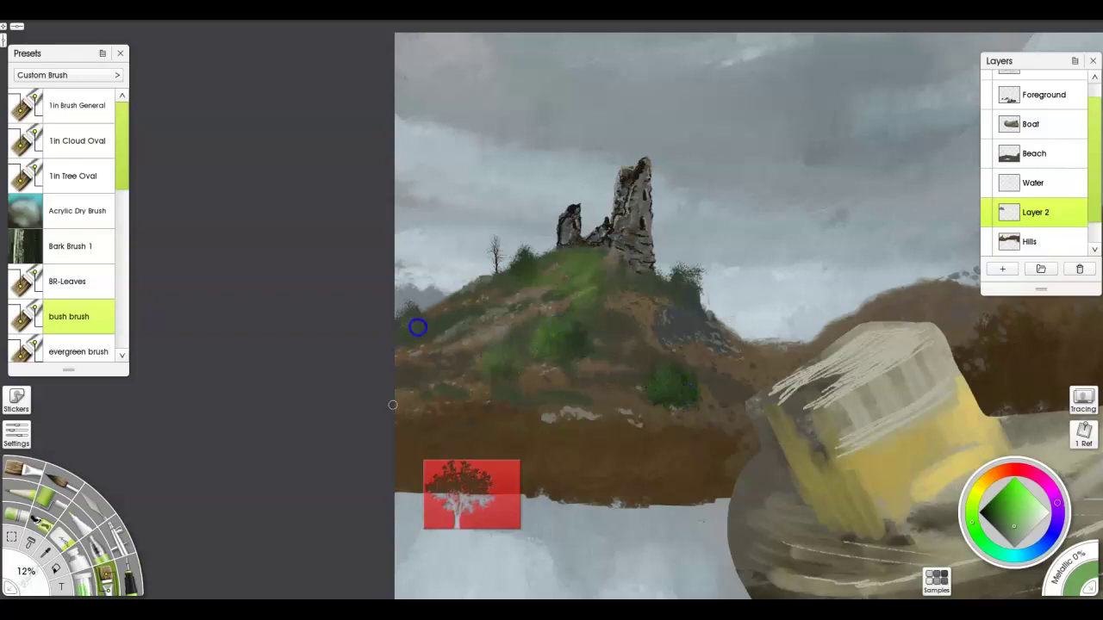
Paint gray rock streaks on the small hill behind the wheelhouse with Impasto Brush and add a green bush beside it.
{"action": "left_click", "coordinate": [78, 210]}
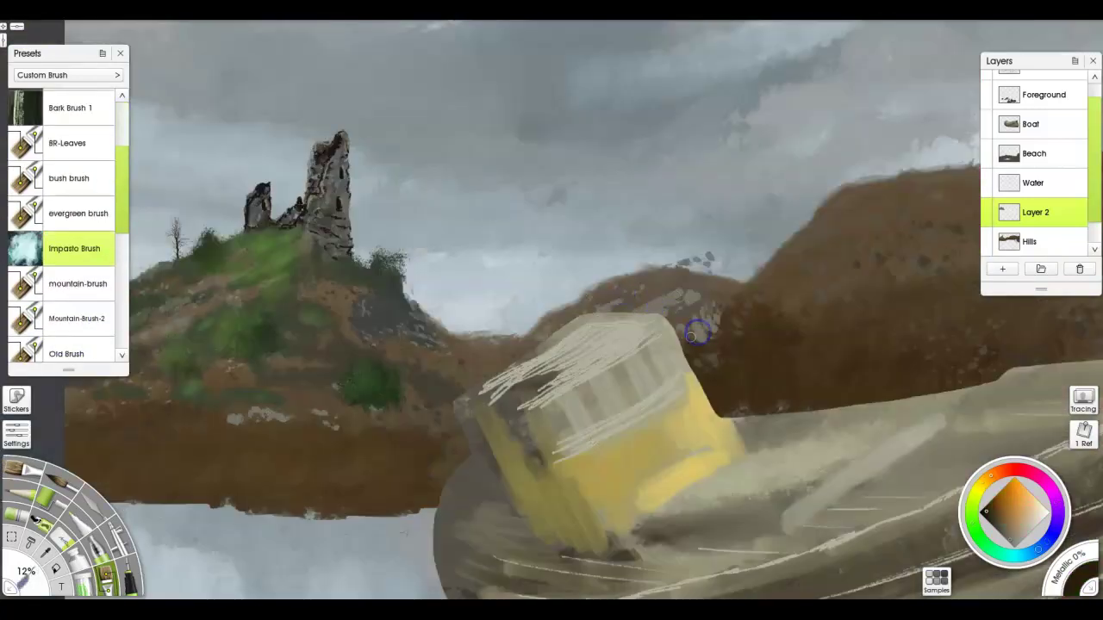
{"action": "mouse_move", "coordinate": [697, 334]}
{"action": "left_mouse_down"}
{"action": "mouse_move", "coordinate": [701, 300]}
{"action": "mouse_move", "coordinate": [536, 308]}
{"action": "mouse_move", "coordinate": [574, 298]}
{"action": "mouse_move", "coordinate": [485, 335]}
{"action": "mouse_move", "coordinate": [523, 352]}
{"action": "mouse_move", "coordinate": [504, 337]}
{"action": "left_mouse_up"}
{"action": "left_click", "coordinate": [69, 179]}
Paint yellow grass tufts along the castle hill's lower slopes and crest, finishing them with the Medium Crayon pastel.
{"action": "left_click", "coordinate": [74, 248]}
{"action": "key", "text": "p"}
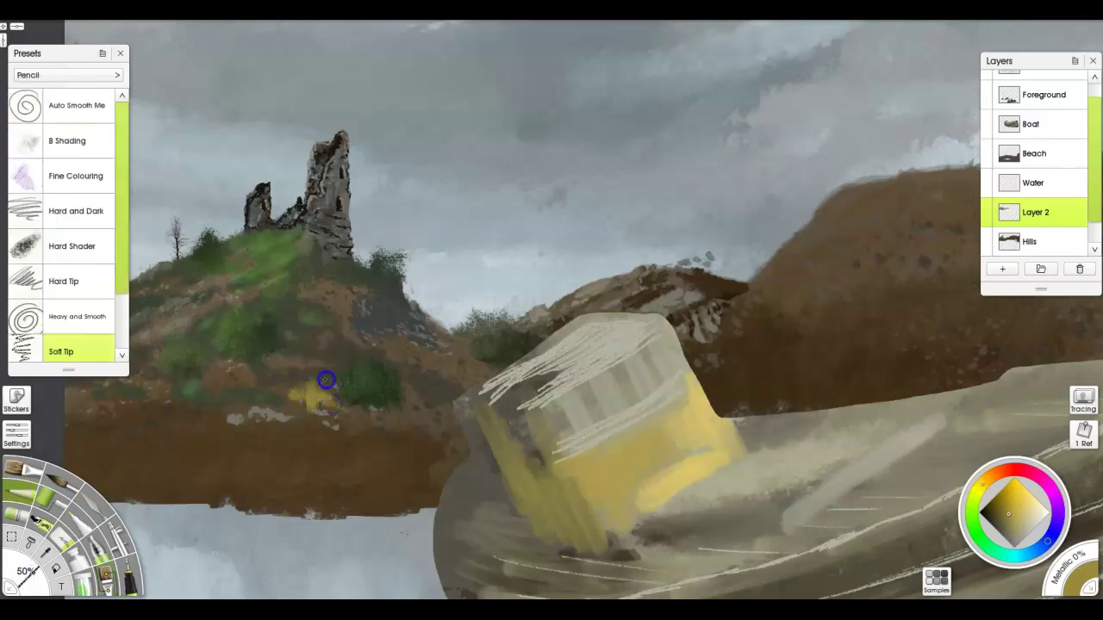
{"action": "key", "text": "shift+p"}
{"action": "left_click_drag", "start_coordinate": [360, 365], "coordinate": [504, 415]}
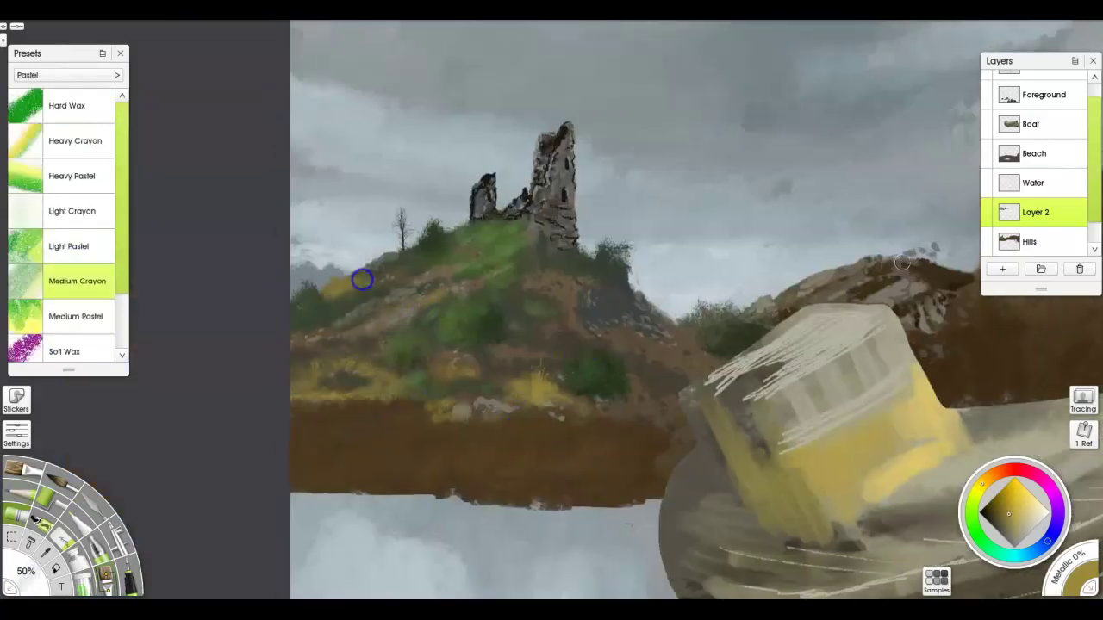
{"action": "left_click_drag", "start_coordinate": [889, 412], "coordinate": [360, 399]}
Paint dark brown rocky shadows over the large hill behind the boat with Impasto Brush and sampled colours.
{"action": "key", "text": "b"}
{"action": "left_click", "coordinate": [419, 274], "text": "alt"}
{"action": "left_click", "coordinate": [515, 296], "text": "alt"}
{"action": "mouse_move", "coordinate": [515, 296]}
{"action": "left_mouse_down"}
{"action": "mouse_move", "coordinate": [529, 188]}
{"action": "mouse_move", "coordinate": [446, 320]}
{"action": "mouse_move", "coordinate": [478, 335]}
{"action": "mouse_move", "coordinate": [544, 276]}
{"action": "mouse_move", "coordinate": [524, 386]}
{"action": "mouse_move", "coordinate": [448, 342]}
{"action": "mouse_move", "coordinate": [664, 347]}
{"action": "mouse_move", "coordinate": [585, 196]}
{"action": "mouse_move", "coordinate": [760, 152]}
{"action": "mouse_move", "coordinate": [894, 188]}
{"action": "mouse_move", "coordinate": [896, 157]}
{"action": "left_mouse_up"}
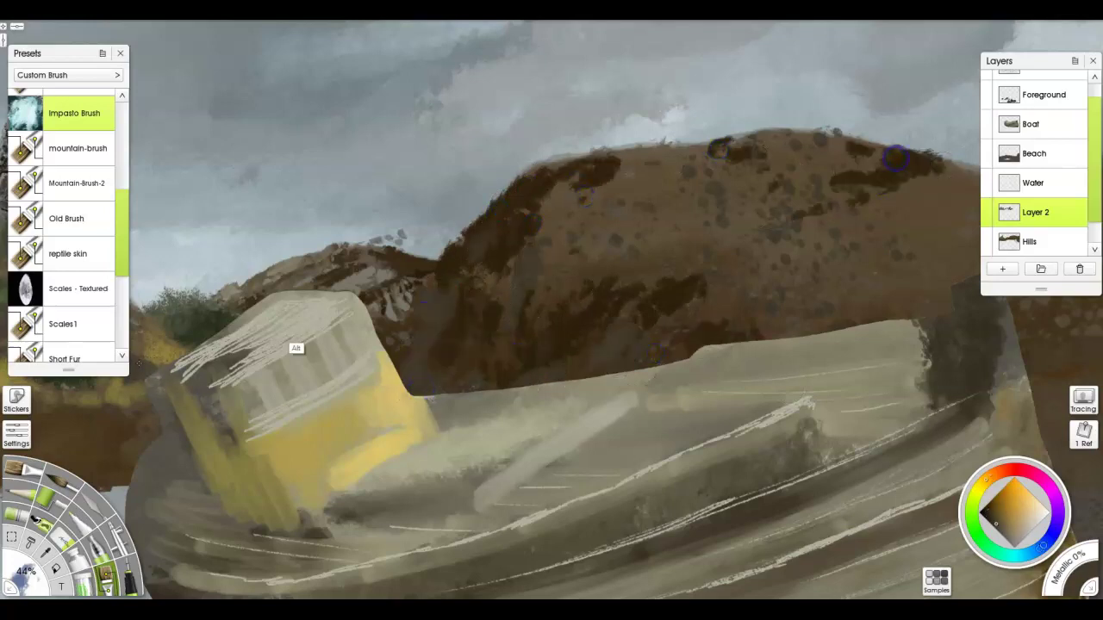
Streak ochre-yellow grass across the large hill and blend it with Old Brush.
{"action": "mouse_move", "coordinate": [804, 254]}
{"action": "left_mouse_down"}
{"action": "mouse_move", "coordinate": [588, 240]}
{"action": "mouse_move", "coordinate": [913, 462]}
{"action": "mouse_move", "coordinate": [743, 329]}
{"action": "mouse_move", "coordinate": [591, 320]}
{"action": "left_mouse_up"}
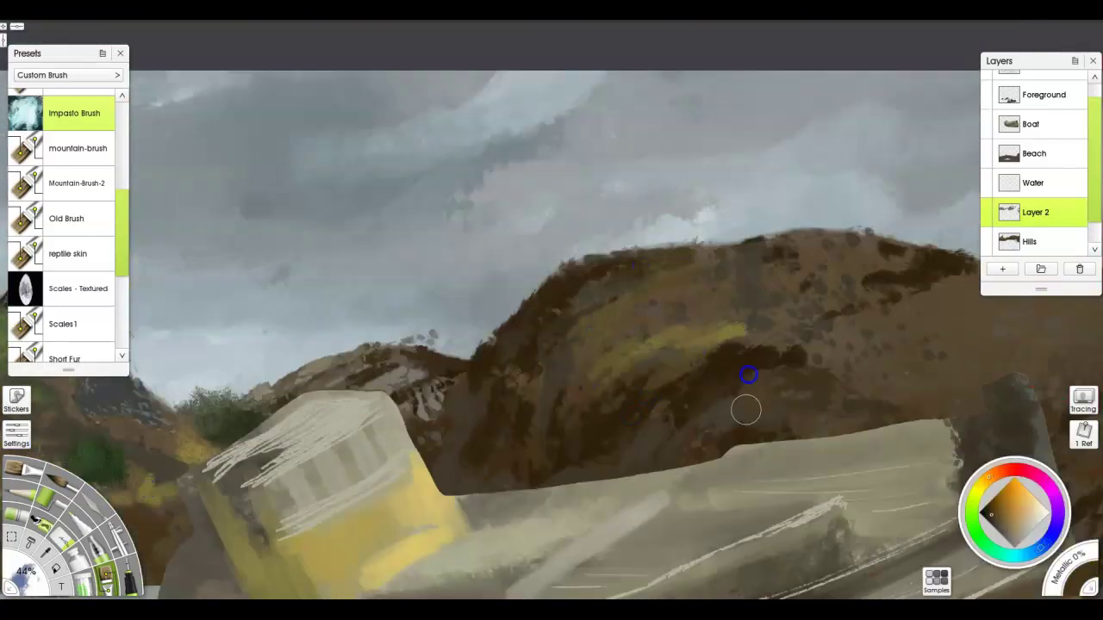
{"action": "left_click", "coordinate": [66, 218]}
{"action": "left_click_drag", "start_coordinate": [810, 340], "coordinate": [762, 332]}
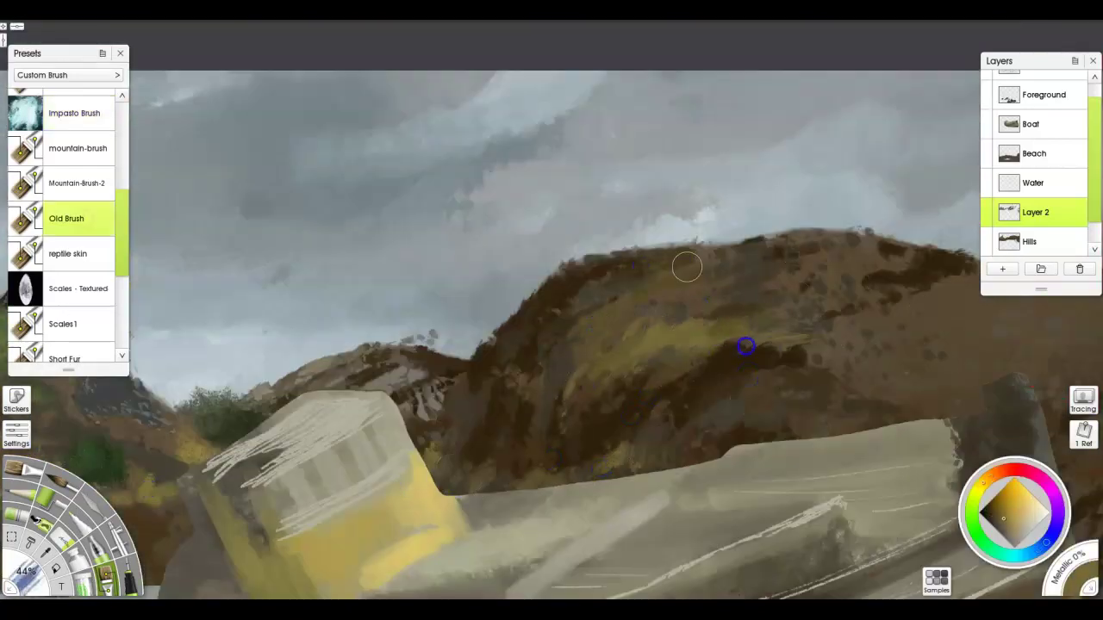
{"action": "mouse_move", "coordinate": [457, 388]}
{"action": "left_mouse_down"}
{"action": "mouse_move", "coordinate": [873, 258]}
{"action": "mouse_move", "coordinate": [708, 315]}
{"action": "mouse_move", "coordinate": [670, 353]}
{"action": "mouse_move", "coordinate": [568, 305]}
{"action": "left_mouse_up"}
Paint dark and lighter green foliage on the far slope beyond the boat's bow, finishing with 1in Tree Oval.
{"action": "scroll", "coordinate": [69, 224], "scroll_direction": "up", "scroll_amount": 5}
{"action": "left_click", "coordinate": [69, 250]}
{"action": "mouse_move", "coordinate": [690, 258]}
{"action": "left_mouse_down"}
{"action": "mouse_move", "coordinate": [608, 288]}
{"action": "mouse_move", "coordinate": [672, 241]}
{"action": "mouse_move", "coordinate": [670, 295]}
{"action": "mouse_move", "coordinate": [645, 259]}
{"action": "mouse_move", "coordinate": [689, 215]}
{"action": "left_mouse_up"}
{"action": "left_click", "coordinate": [68, 216]}
{"action": "left_click", "coordinate": [72, 110]}
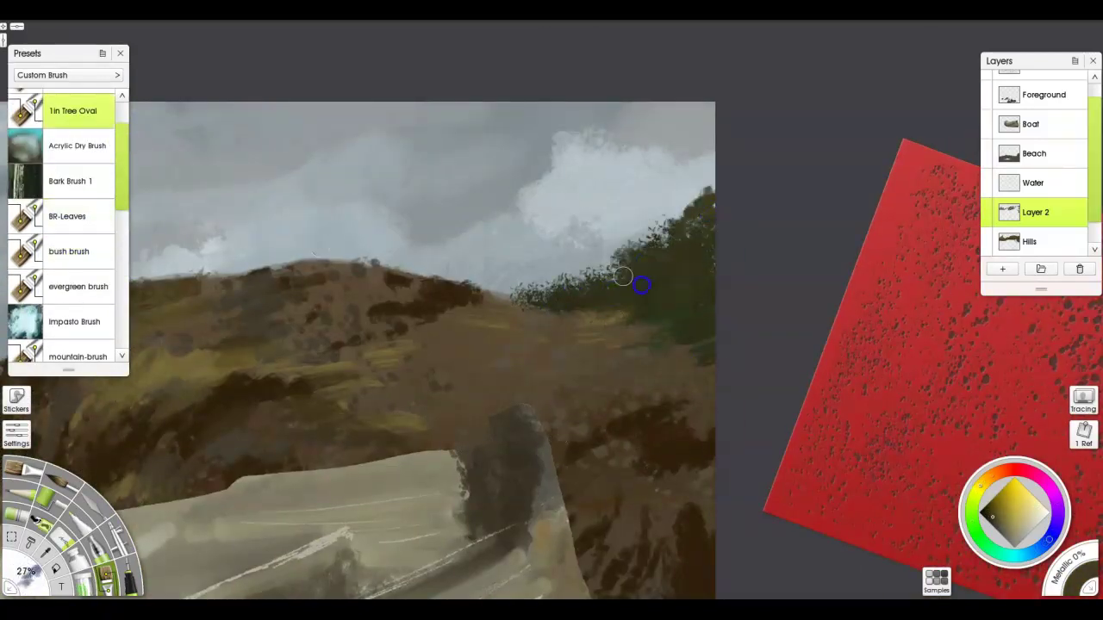
{"action": "left_click", "coordinate": [641, 285], "text": "alt"}
{"action": "left_click_drag", "start_coordinate": [641, 285], "coordinate": [694, 295]}
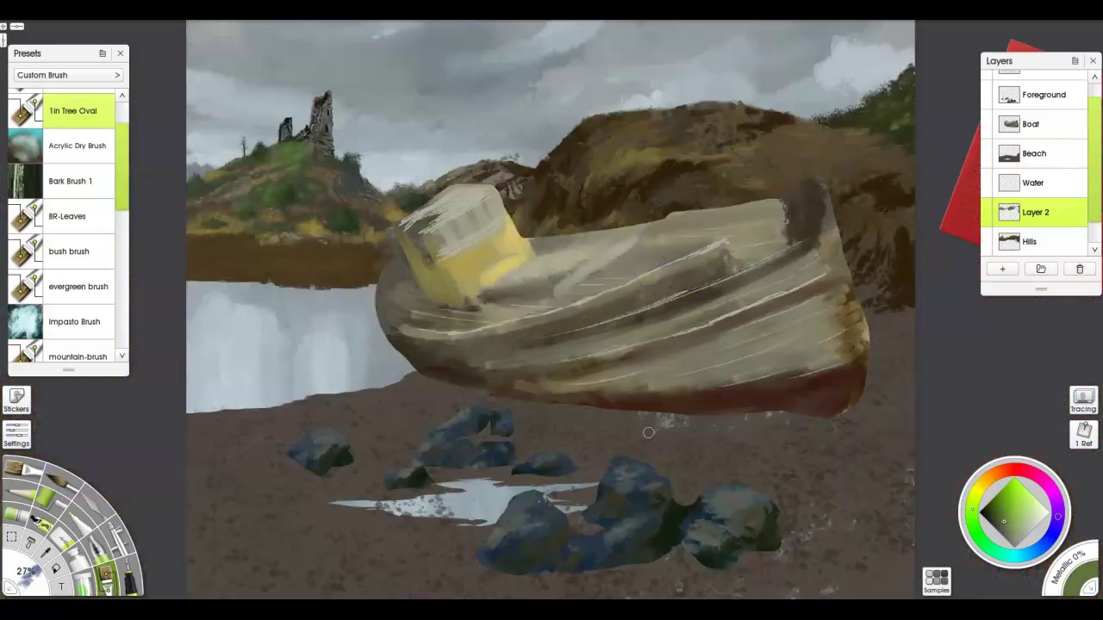
Merge Layer 2 into Hills, then duplicate Hills with the copy's blend mode set to Multiply.
{"action": "key", "text": "e"}
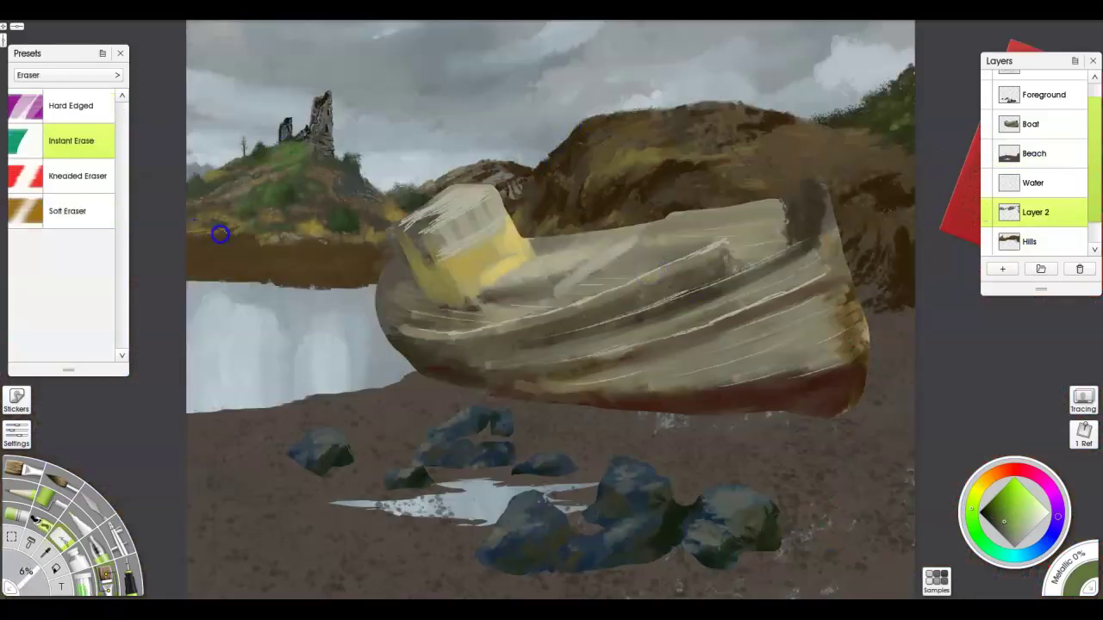
{"action": "key", "text": "ctrl+e"}
{"action": "key", "text": "ctrl+s"}
{"action": "right_click", "coordinate": [1030, 212]}
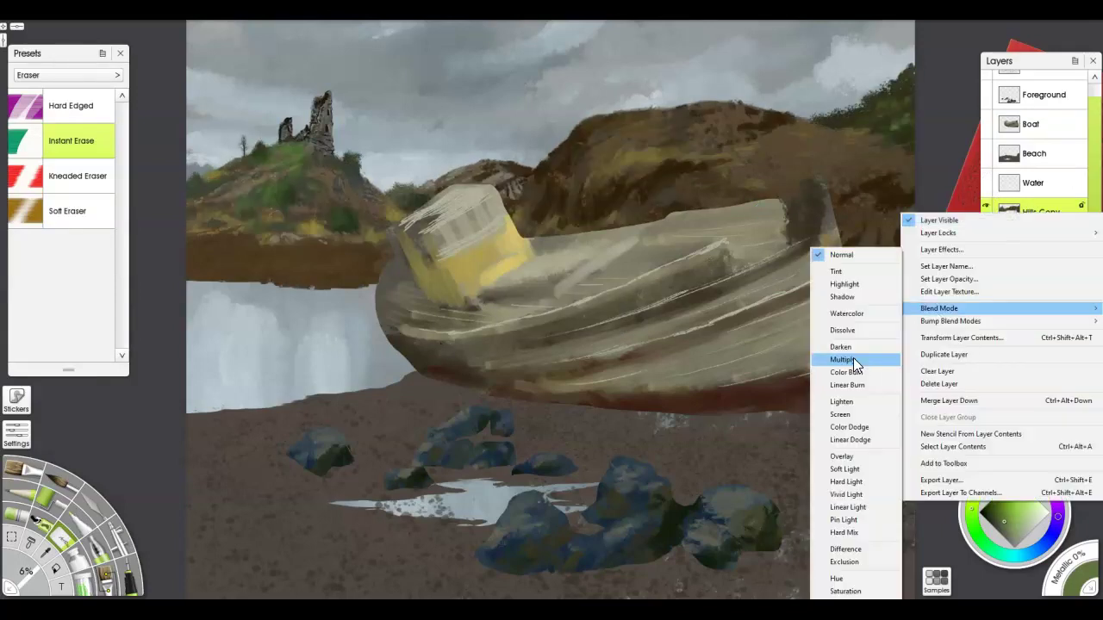
{"action": "left_click", "coordinate": [947, 352]}
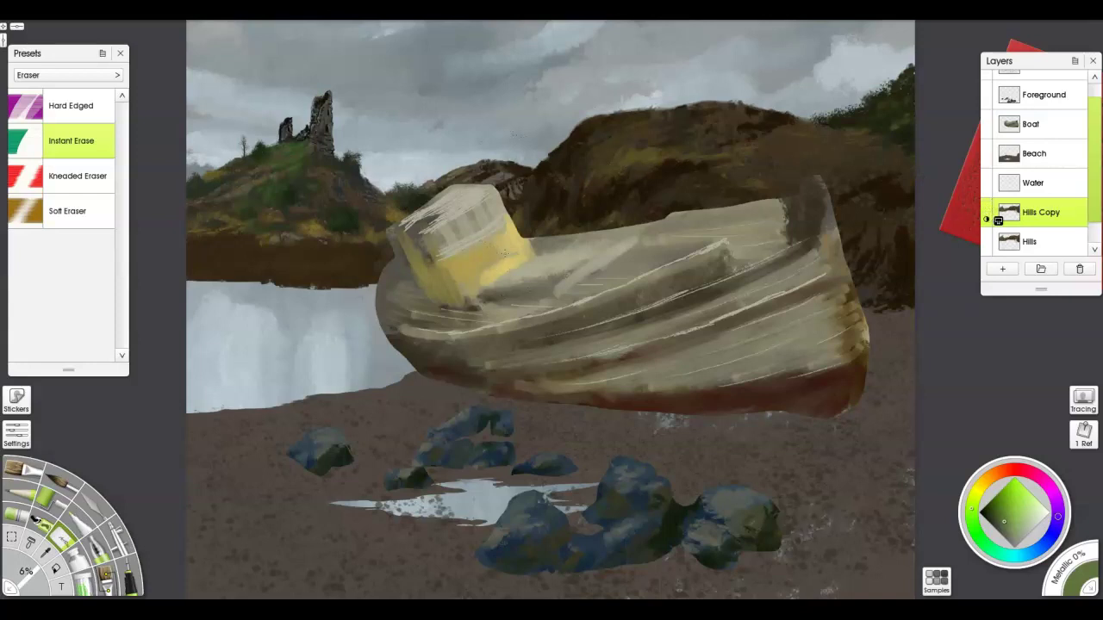
Merge the Hills Copy layer down into the Hills layer.
{"action": "right_click", "coordinate": [1041, 211]}
{"action": "left_click", "coordinate": [977, 387]}
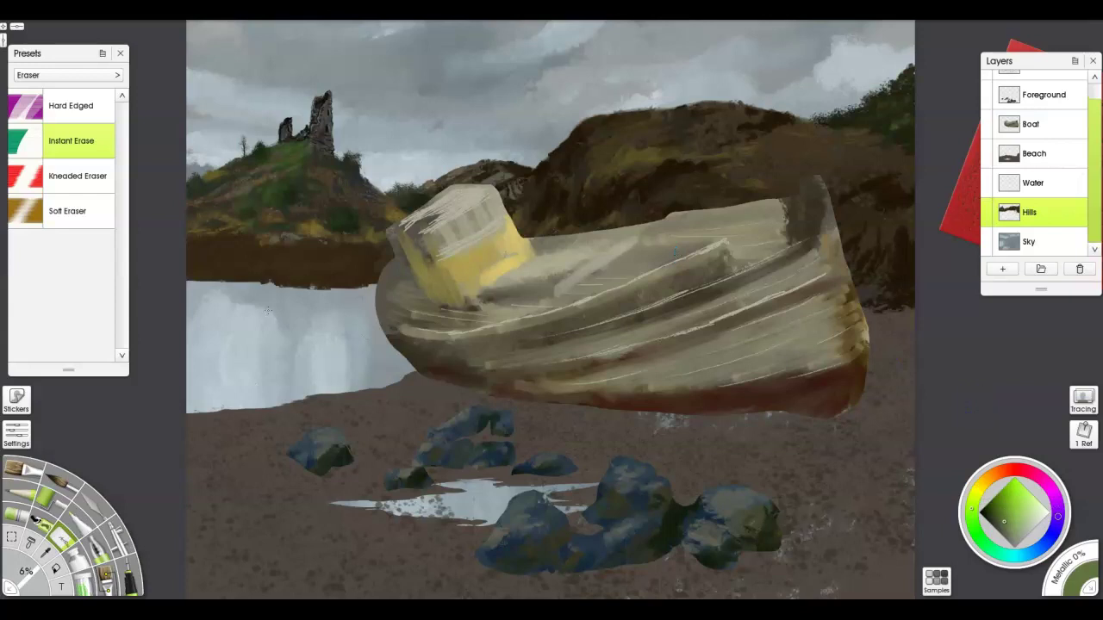
{"action": "right_click", "coordinate": [958, 258]}
{"action": "left_click", "coordinate": [1008, 402]}
Paint water ripples through the ripple stencil on a new layer below Water, and dab pale highlights near the shore with Impasto Brush.
{"action": "left_click", "coordinate": [1002, 269]}
{"action": "left_click_drag", "start_coordinate": [1030, 183], "coordinate": [1029, 222]}
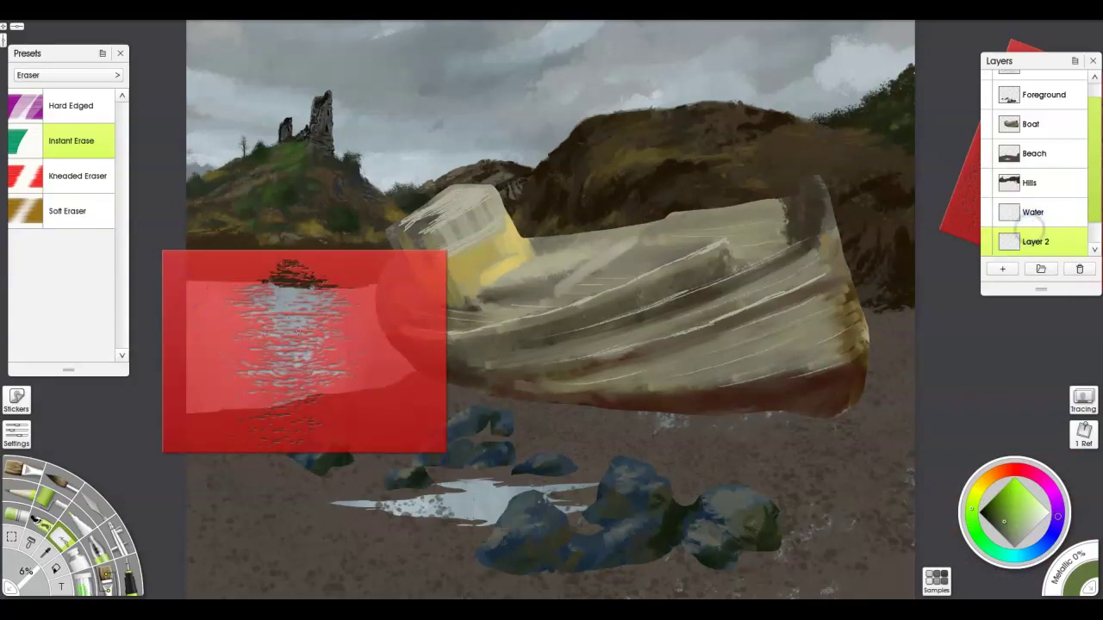
{"action": "key", "text": "r"}
{"action": "mouse_move", "coordinate": [349, 371]}
{"action": "left_mouse_down"}
{"action": "mouse_move", "coordinate": [482, 370]}
{"action": "mouse_move", "coordinate": [387, 310]}
{"action": "mouse_move", "coordinate": [426, 357]}
{"action": "mouse_move", "coordinate": [342, 286]}
{"action": "mouse_move", "coordinate": [514, 384]}
{"action": "mouse_move", "coordinate": [367, 393]}
{"action": "mouse_move", "coordinate": [414, 371]}
{"action": "mouse_move", "coordinate": [813, 437]}
{"action": "mouse_move", "coordinate": [328, 278]}
{"action": "mouse_move", "coordinate": [249, 379]}
{"action": "mouse_move", "coordinate": [180, 384]}
{"action": "mouse_move", "coordinate": [841, 396]}
{"action": "left_mouse_up"}
{"action": "left_click_drag", "start_coordinate": [945, 380], "coordinate": [226, 409]}
{"action": "left_click_drag", "start_coordinate": [242, 360], "coordinate": [314, 397]}
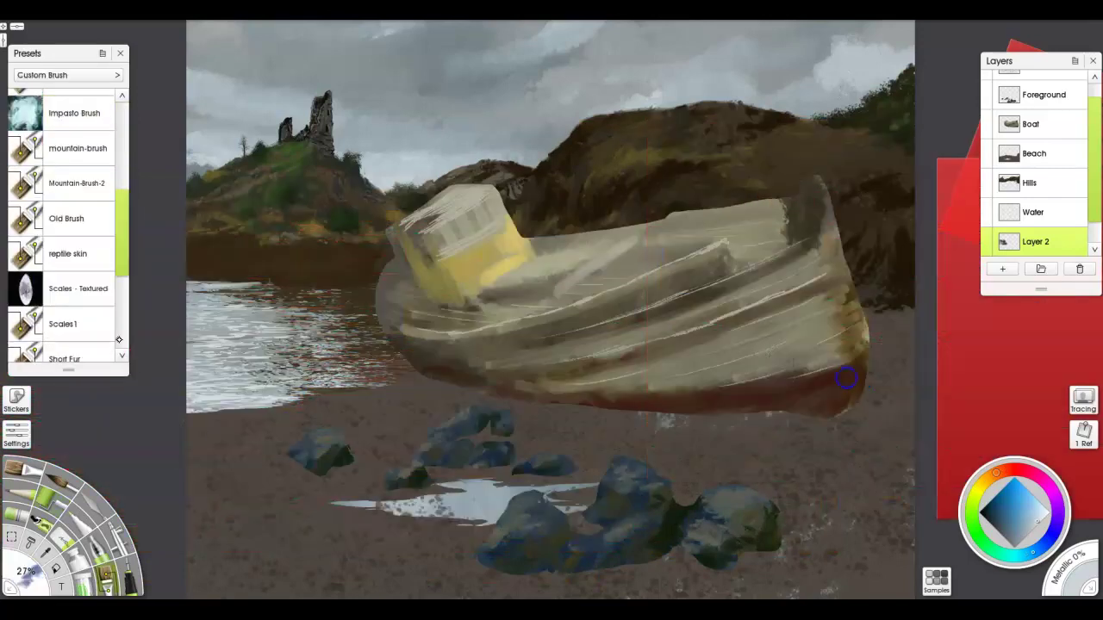
{"action": "left_click", "coordinate": [74, 113]}
{"action": "left_click", "coordinate": [1032, 212]}
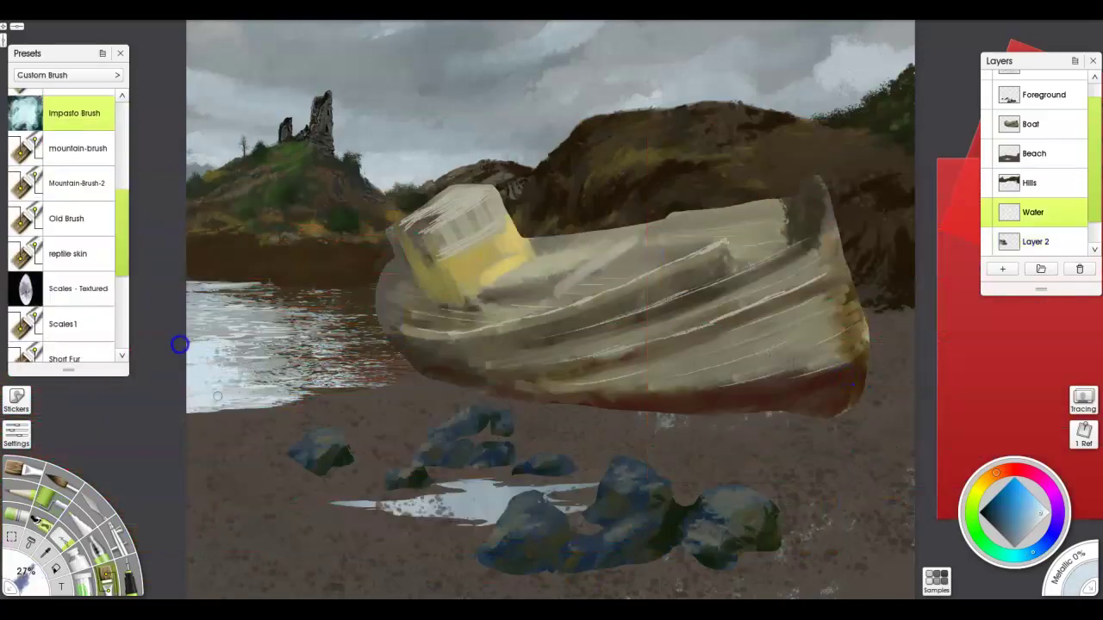
Dab pale stones along the far shoreline on the Hills layer with Impasto Brush, adding speckles through the spotted stencil.
{"action": "left_click", "coordinate": [1029, 183]}
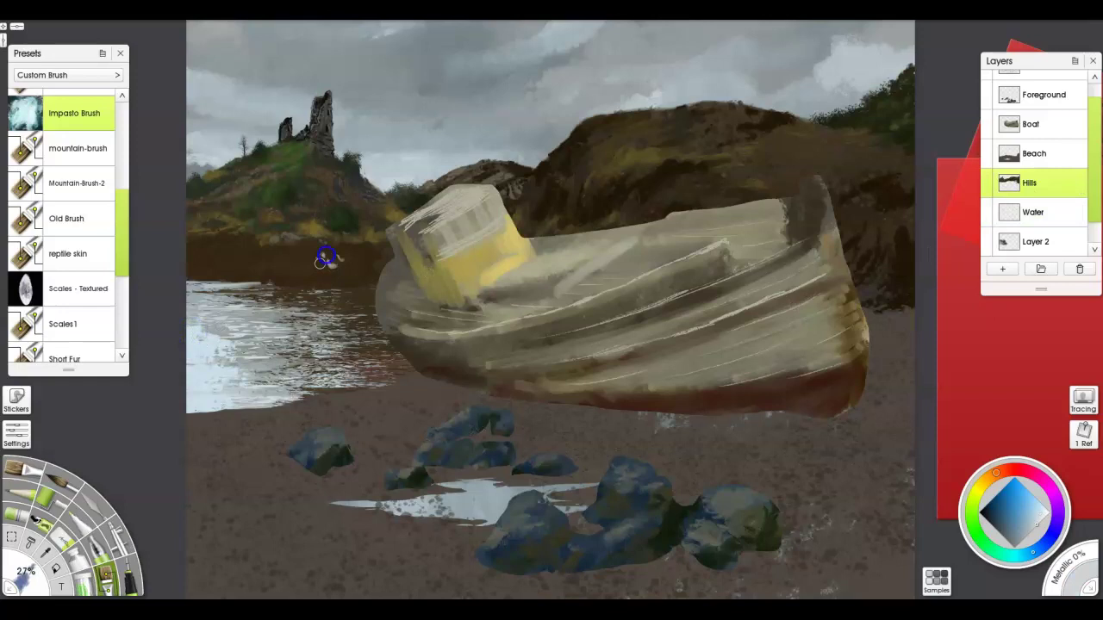
{"action": "left_click_drag", "start_coordinate": [280, 267], "coordinate": [95, 517]}
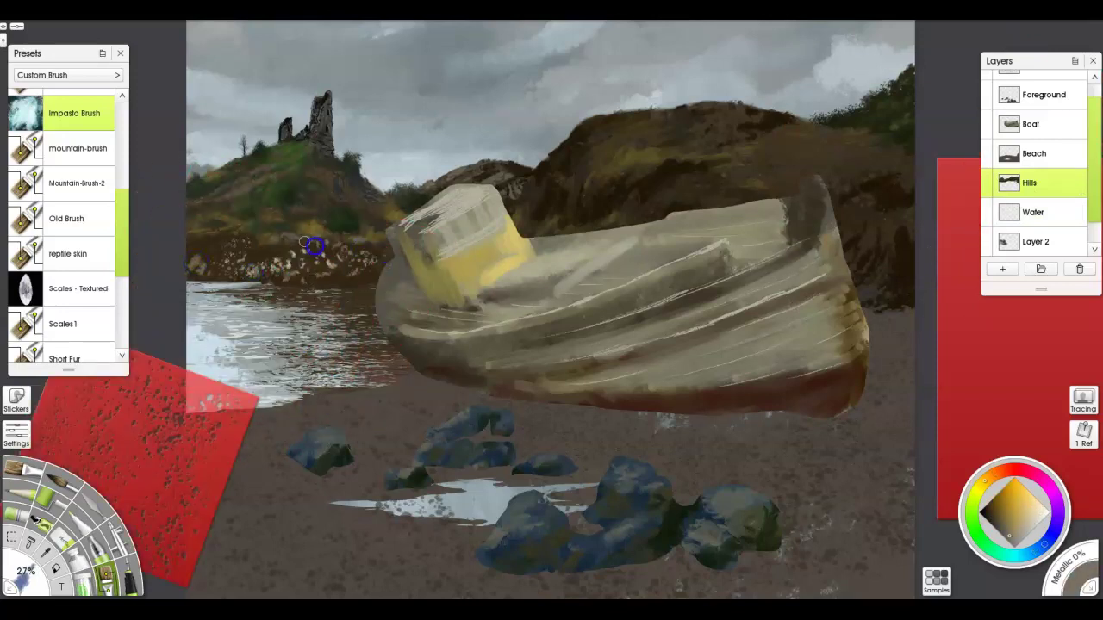
{"action": "left_click_drag", "start_coordinate": [201, 246], "coordinate": [273, 240]}
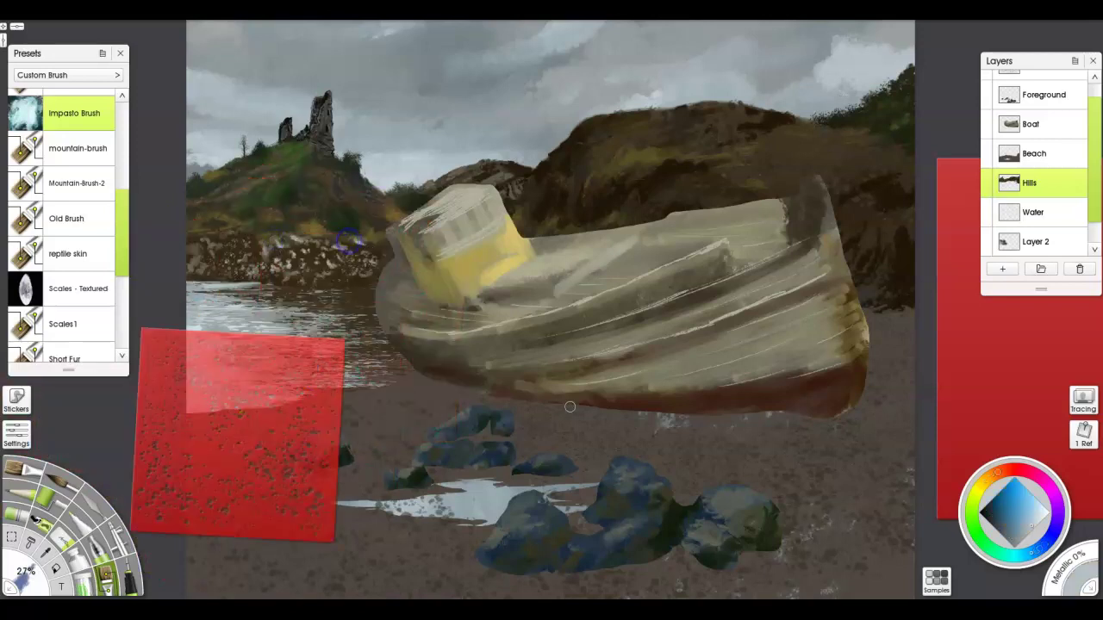
Refine the far shore's stones and waterline with the ink pen and Soft Tip pencil, and move the spotted stencil aside.
{"action": "left_click", "coordinate": [240, 249], "text": "alt"}
{"action": "key", "text": "p"}
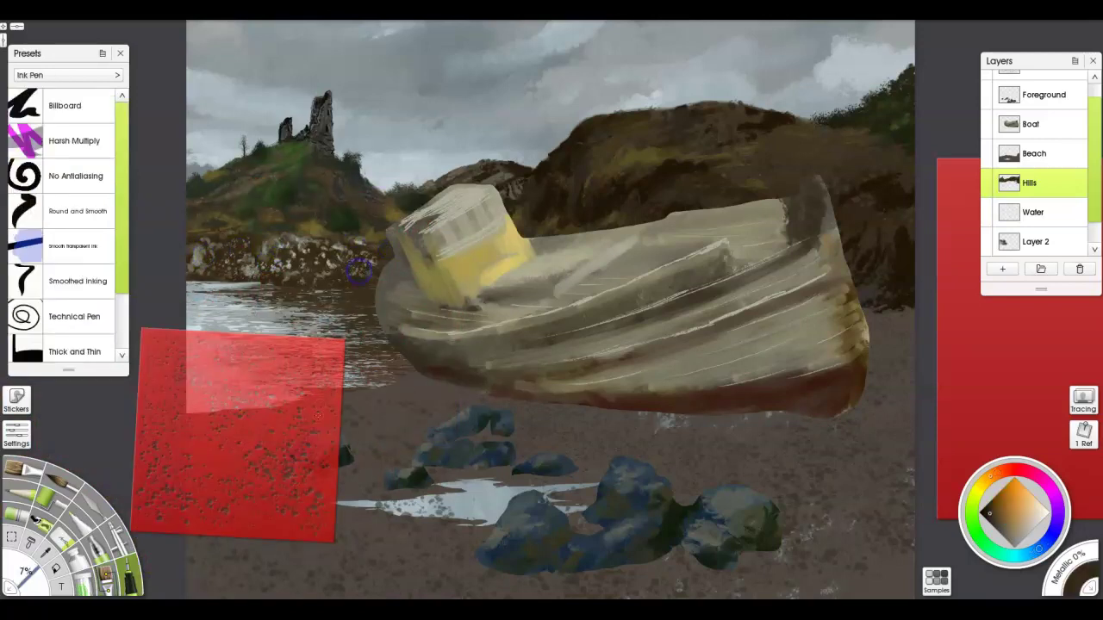
{"action": "left_click", "coordinate": [228, 286], "text": "alt"}
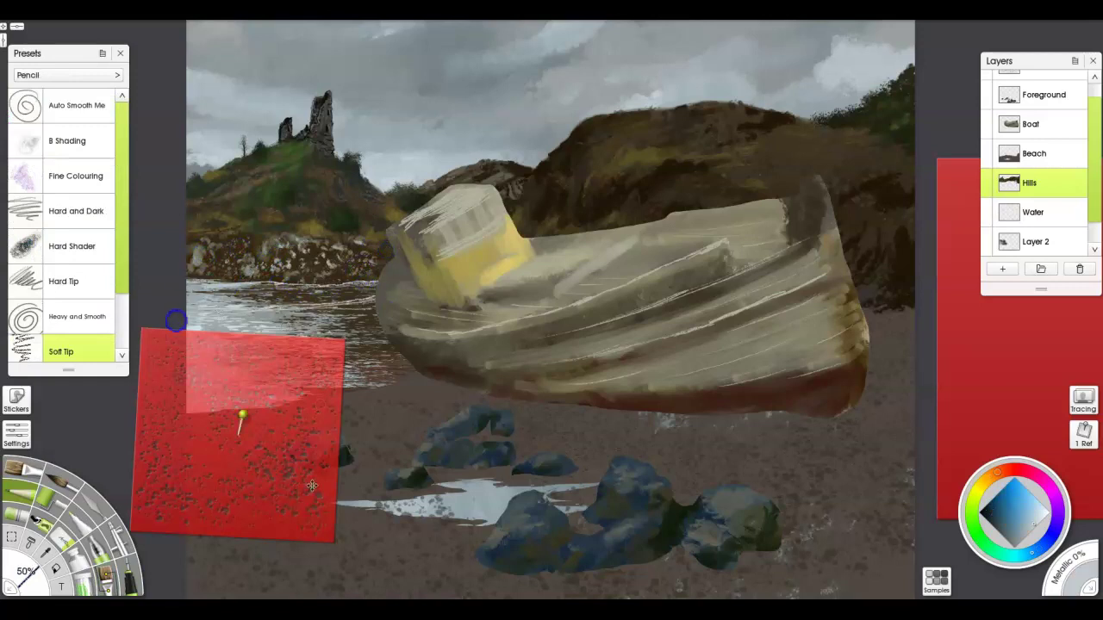
{"action": "left_click_drag", "start_coordinate": [312, 486], "coordinate": [1032, 373]}
Paint dark brown, ochre and green reflections on the water beside the boat's stern with sampled colours.
{"action": "key", "text": "b"}
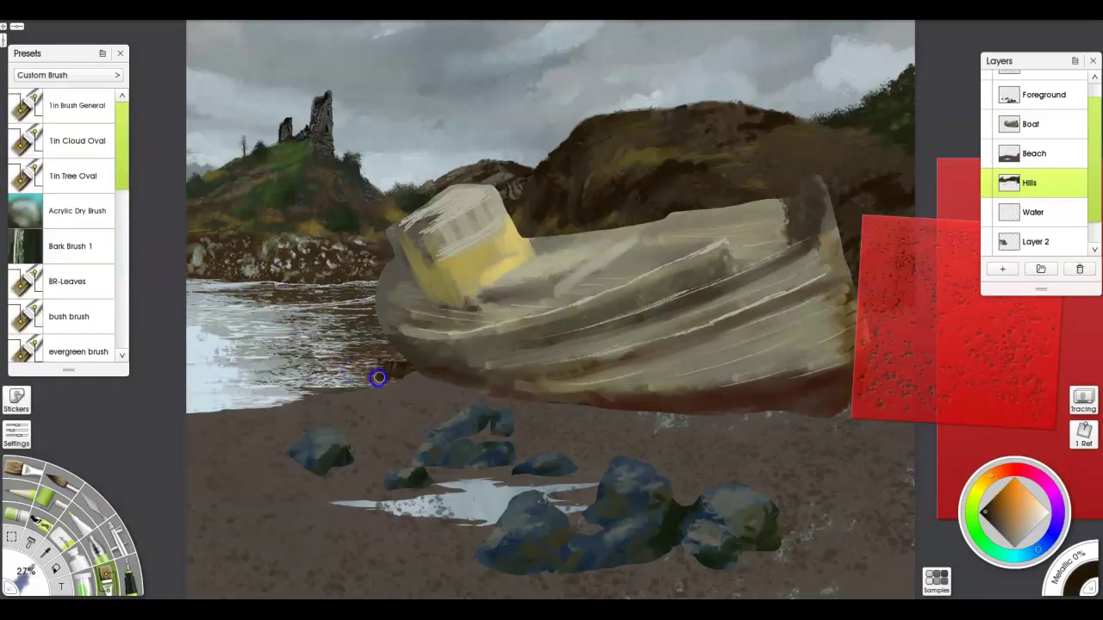
{"action": "left_click_drag", "start_coordinate": [379, 377], "coordinate": [376, 322]}
{"action": "left_click", "coordinate": [315, 300], "text": "alt"}
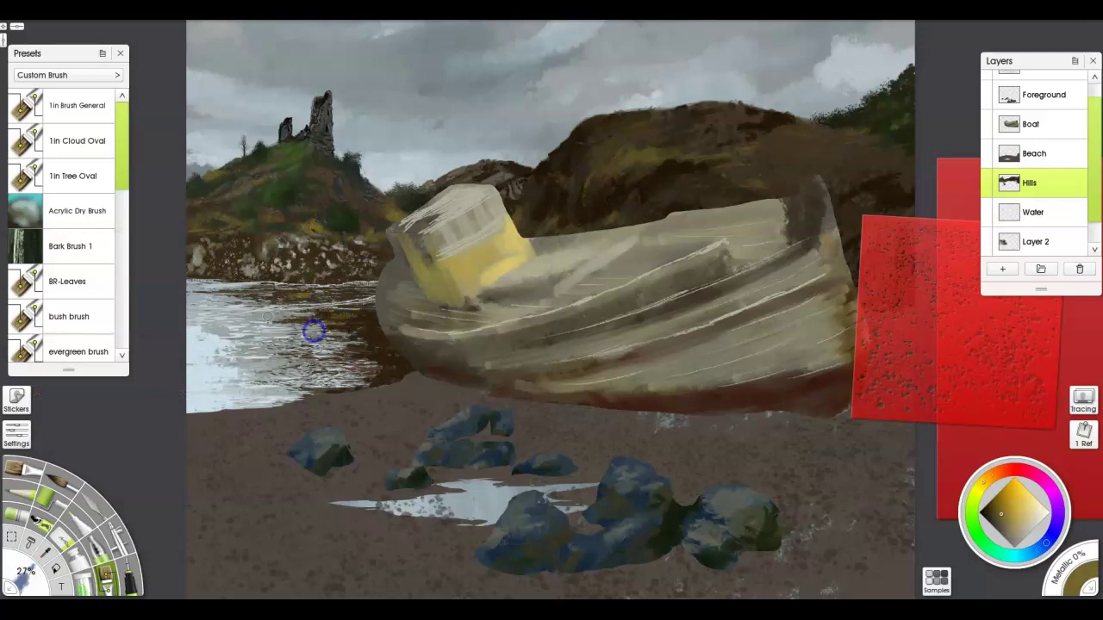
{"action": "left_click", "coordinate": [301, 314], "text": "alt"}
Smudge the painted reflections across the water with the Hard Out Smudge knife.
{"action": "key", "text": "k"}
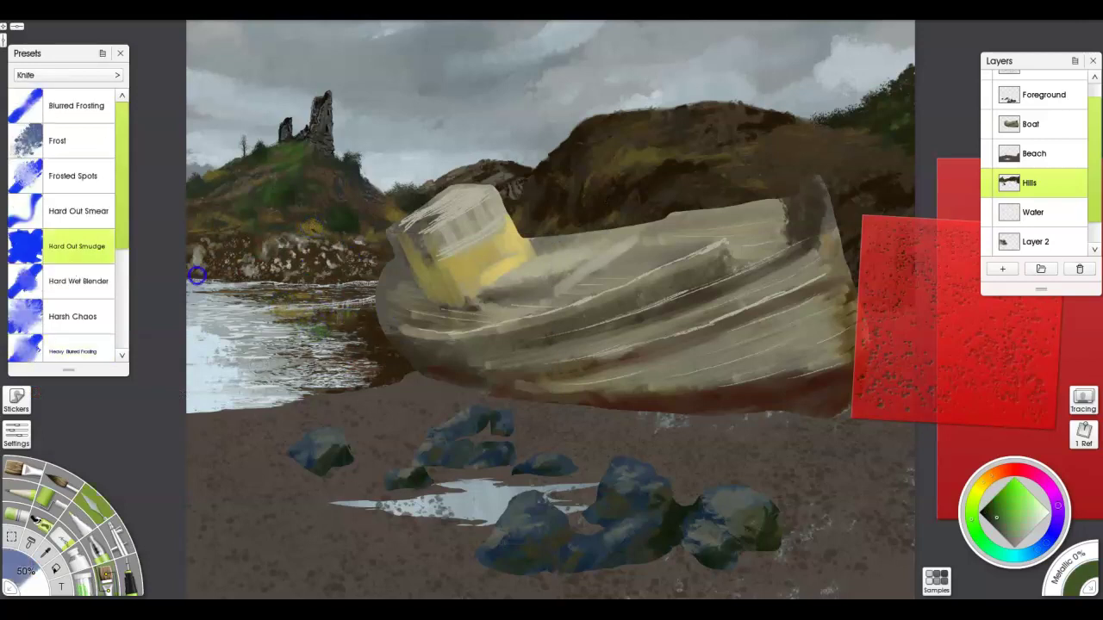
{"action": "left_click", "coordinate": [301, 319], "text": "ctrl+shift"}
{"action": "left_click", "coordinate": [382, 308], "text": "ctrl+shift"}
{"action": "mouse_move", "coordinate": [224, 302]}
{"action": "left_mouse_down"}
{"action": "mouse_move", "coordinate": [361, 370]}
{"action": "mouse_move", "coordinate": [258, 310]}
{"action": "mouse_move", "coordinate": [309, 322]}
{"action": "left_mouse_up"}
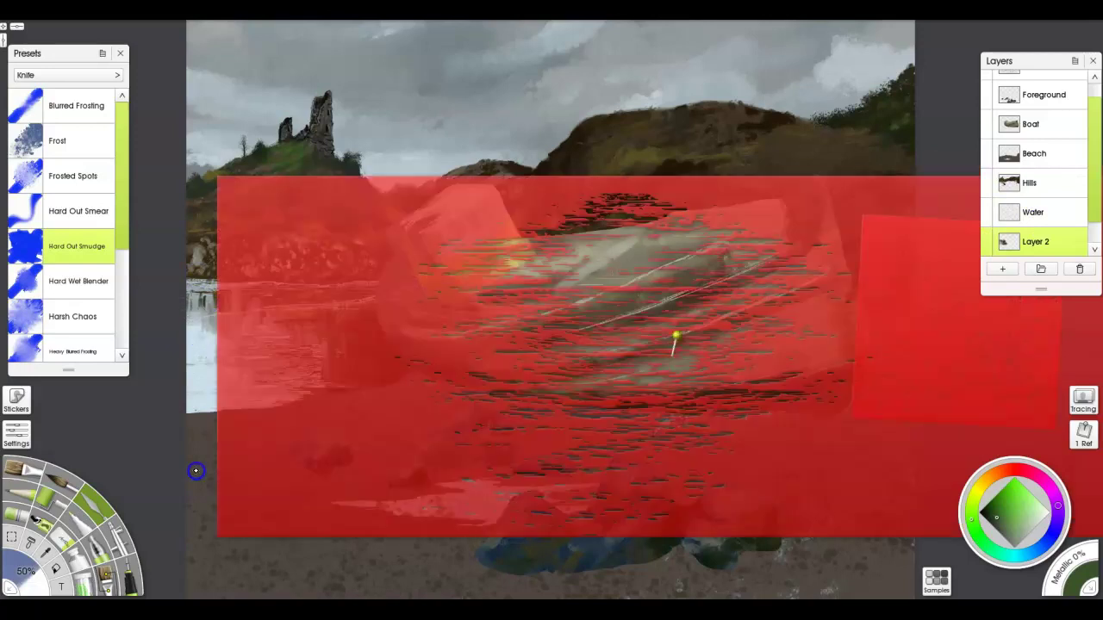
Fill the wheelhouse windows with black on the Boat layer and draw vertical plank lines down its yellow side with the pen.
{"action": "key", "text": "r"}
{"action": "mouse_move", "coordinate": [653, 439]}
{"action": "left_mouse_down"}
{"action": "mouse_move", "coordinate": [315, 320]}
{"action": "mouse_move", "coordinate": [683, 420]}
{"action": "mouse_move", "coordinate": [796, 268]}
{"action": "left_mouse_up"}
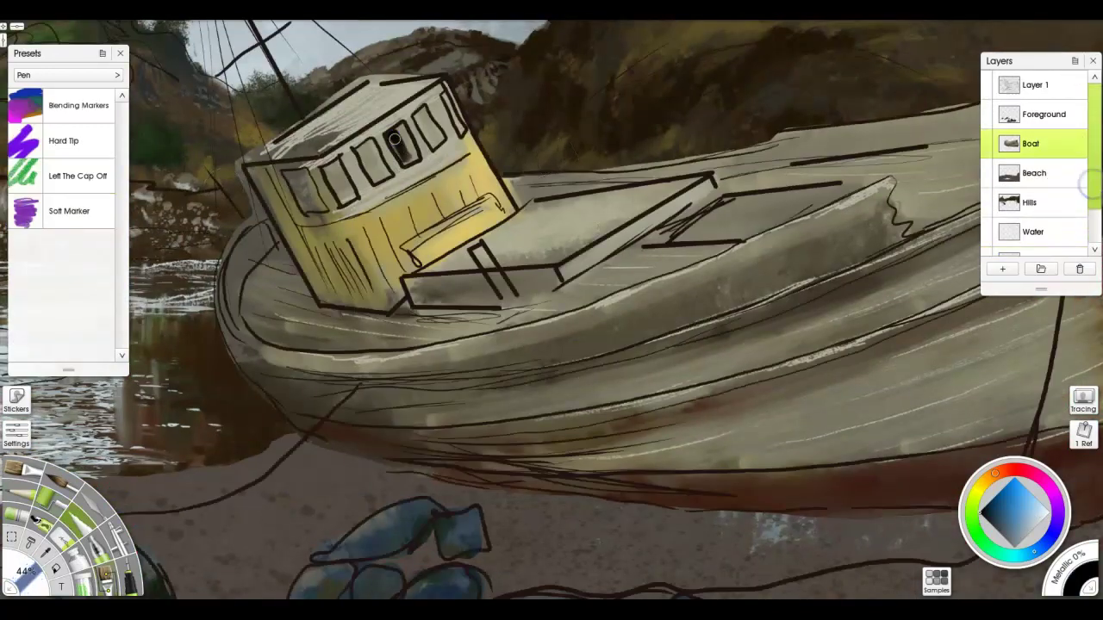
{"action": "left_click_drag", "start_coordinate": [394, 138], "coordinate": [383, 164]}
{"action": "mouse_move", "coordinate": [342, 198]}
{"action": "left_mouse_down"}
{"action": "mouse_move", "coordinate": [302, 190]}
{"action": "mouse_move", "coordinate": [396, 103]}
{"action": "left_mouse_up"}
{"action": "mouse_move", "coordinate": [465, 172]}
{"action": "left_mouse_down"}
{"action": "mouse_move", "coordinate": [507, 218]}
{"action": "mouse_move", "coordinate": [450, 168]}
{"action": "mouse_move", "coordinate": [464, 243]}
{"action": "left_mouse_up"}
Clean up with the Instant Erase eraser and ink the wheelhouse's dark trim line and white window frames.
{"action": "key", "text": "e"}
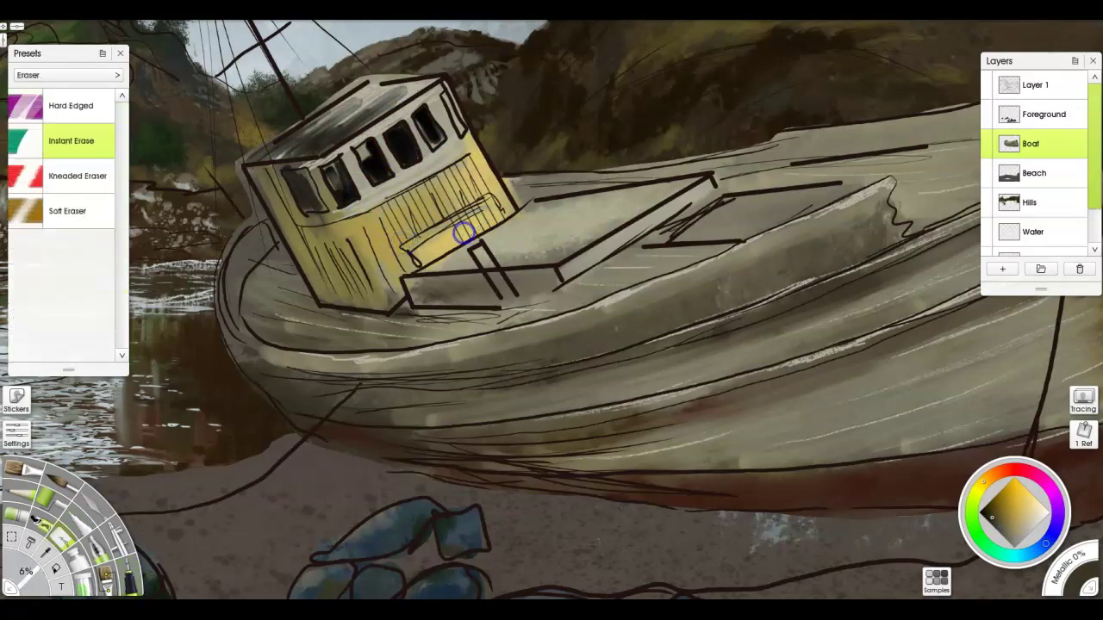
{"action": "key", "text": "b"}
{"action": "key", "text": "i"}
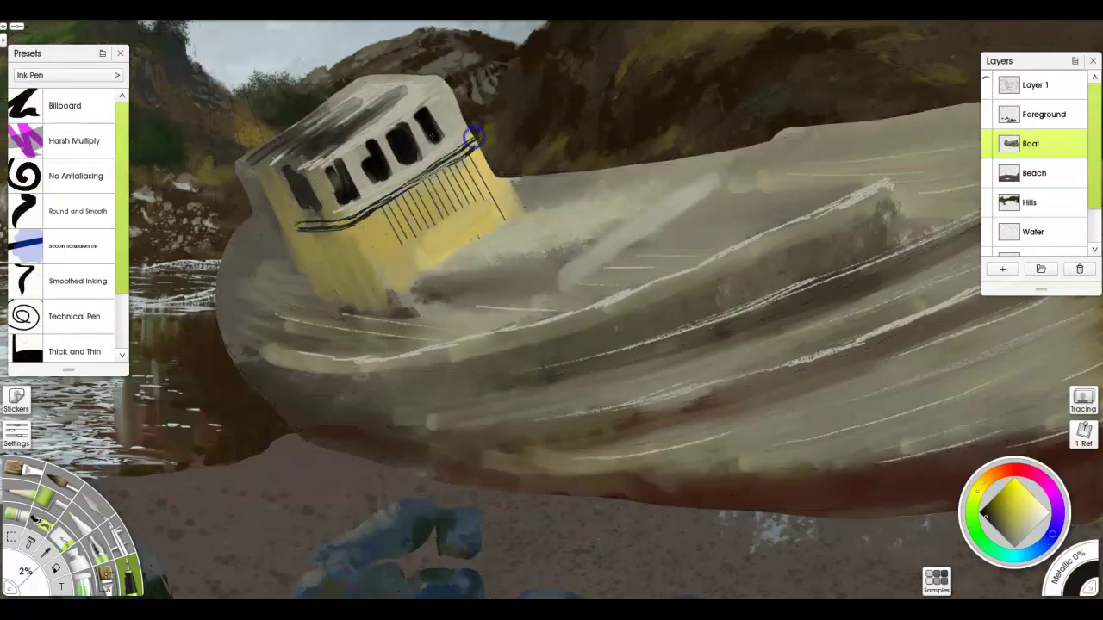
{"action": "mouse_move", "coordinate": [447, 137]}
{"action": "left_mouse_down"}
{"action": "mouse_move", "coordinate": [399, 172]}
{"action": "mouse_move", "coordinate": [367, 136]}
{"action": "mouse_move", "coordinate": [438, 86]}
{"action": "mouse_move", "coordinate": [364, 190]}
{"action": "mouse_move", "coordinate": [426, 146]}
{"action": "mouse_move", "coordinate": [318, 172]}
{"action": "left_mouse_up"}
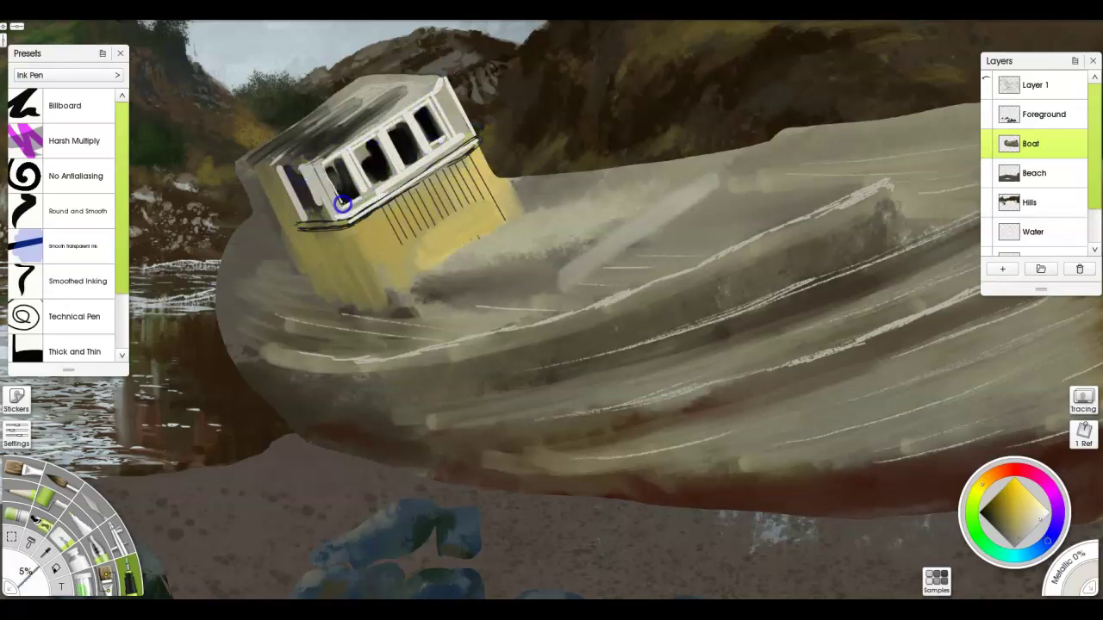
Lighten the wheelhouse roof and brush a pale yellow highlight onto the near corner of the yellow wall.
{"action": "key", "text": "b"}
{"action": "key", "text": "o"}
{"action": "mouse_move", "coordinate": [380, 101]}
{"action": "left_mouse_down"}
{"action": "mouse_move", "coordinate": [439, 77]}
{"action": "mouse_move", "coordinate": [365, 113]}
{"action": "mouse_move", "coordinate": [302, 121]}
{"action": "mouse_move", "coordinate": [289, 222]}
{"action": "left_mouse_up"}
{"action": "key", "text": "f"}
{"action": "left_click", "coordinate": [288, 222], "text": "alt"}
Outline the wheelhouse roof with a Hard Freehand selection and brush streaky white paint across it.
{"action": "key", "text": "s"}
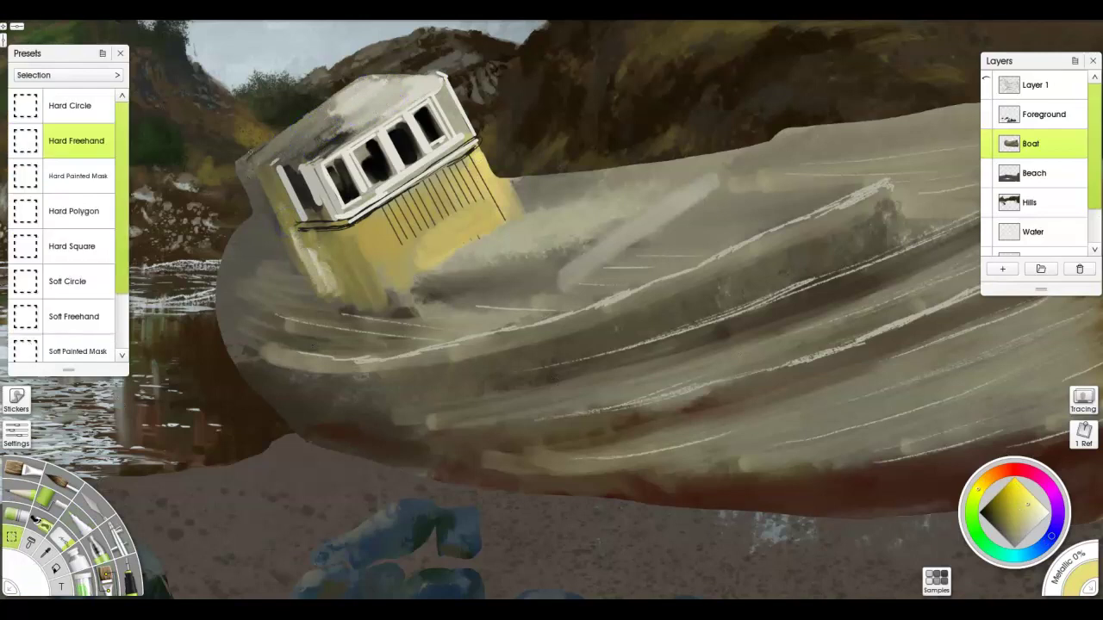
{"action": "left_click_drag", "start_coordinate": [314, 170], "coordinate": [237, 164]}
{"action": "key", "text": "b"}
{"action": "mouse_move", "coordinate": [362, 86]}
{"action": "left_mouse_down"}
{"action": "mouse_move", "coordinate": [431, 86]}
{"action": "mouse_move", "coordinate": [250, 163]}
{"action": "left_mouse_up"}
{"action": "left_click", "coordinate": [117, 75]}
{"action": "left_click", "coordinate": [98, 221]}
{"action": "mouse_move", "coordinate": [361, 95]}
{"action": "left_mouse_down"}
{"action": "mouse_move", "coordinate": [278, 136]}
{"action": "mouse_move", "coordinate": [379, 95]}
{"action": "left_mouse_up"}
Add a new layer above Boat and sharpen the wheelhouse roof's edges with the pencil.
{"action": "left_click", "coordinate": [78, 141]}
{"action": "key", "text": "ctrl+shift+n"}
{"action": "mouse_move", "coordinate": [285, 129]}
{"action": "left_mouse_down"}
{"action": "mouse_move", "coordinate": [438, 65]}
{"action": "mouse_move", "coordinate": [431, 86]}
{"action": "mouse_move", "coordinate": [322, 113]}
{"action": "mouse_move", "coordinate": [237, 154]}
{"action": "left_mouse_up"}
{"action": "key", "text": "p"}
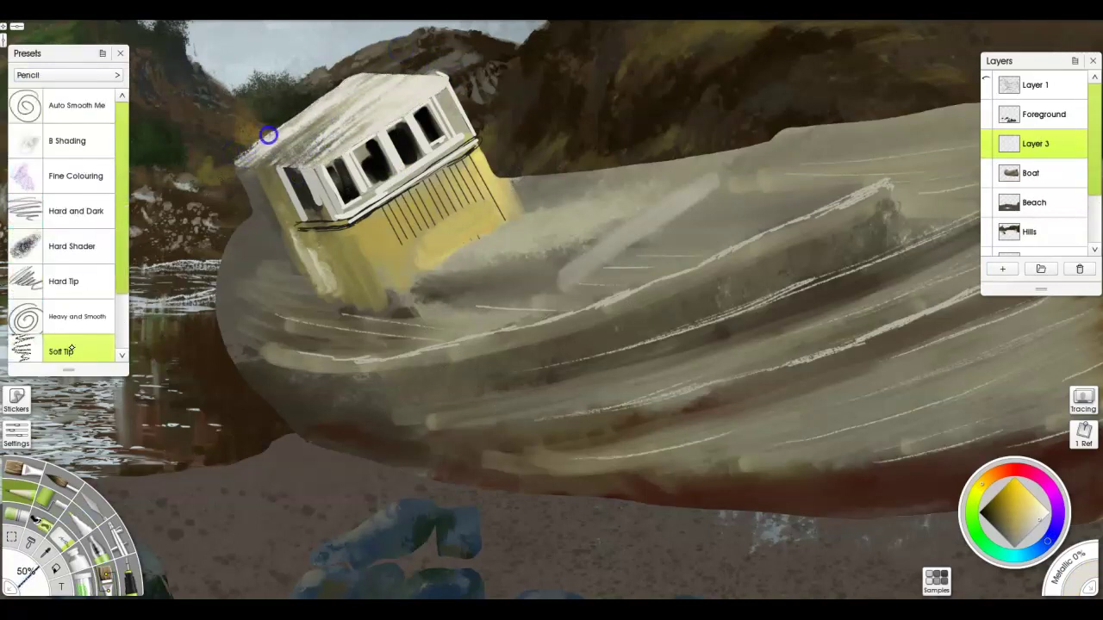
{"action": "left_click", "coordinate": [258, 142], "text": "alt"}
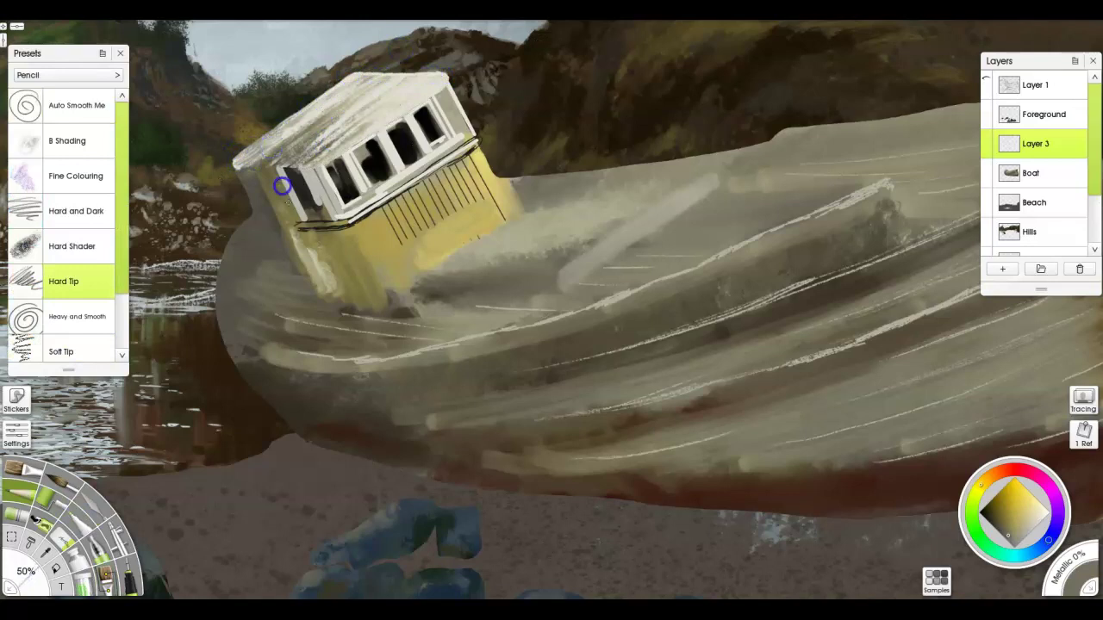
Refine the wheelhouse window frames, side wall and trim line with the Hard Tip pencil and sampled colours.
{"action": "left_click", "coordinate": [276, 167], "text": "alt"}
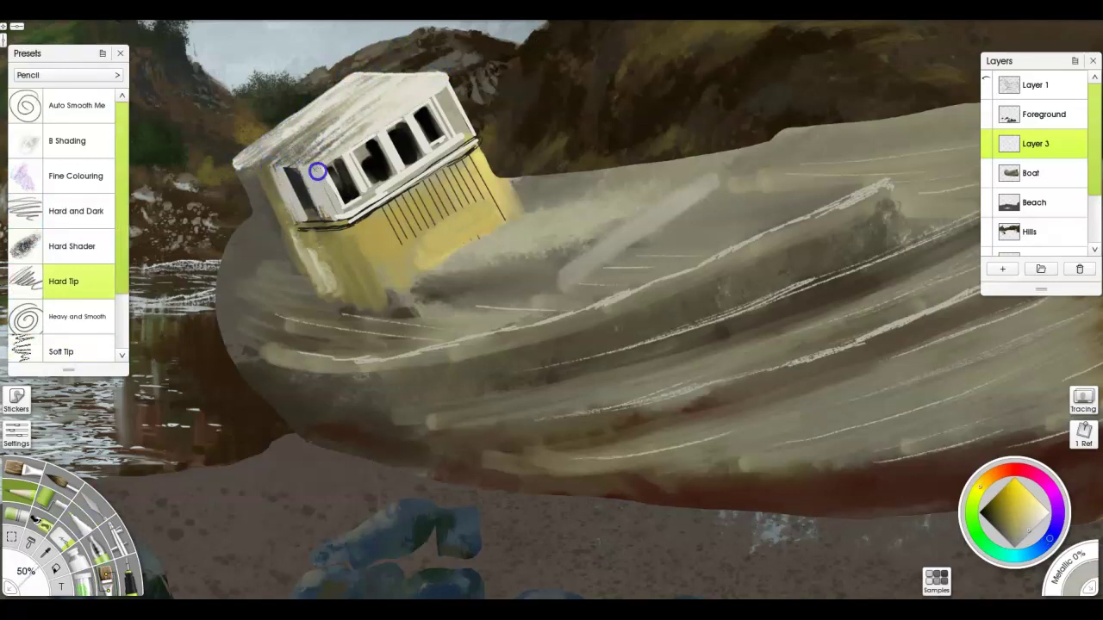
{"action": "left_click", "coordinate": [341, 207], "text": "alt"}
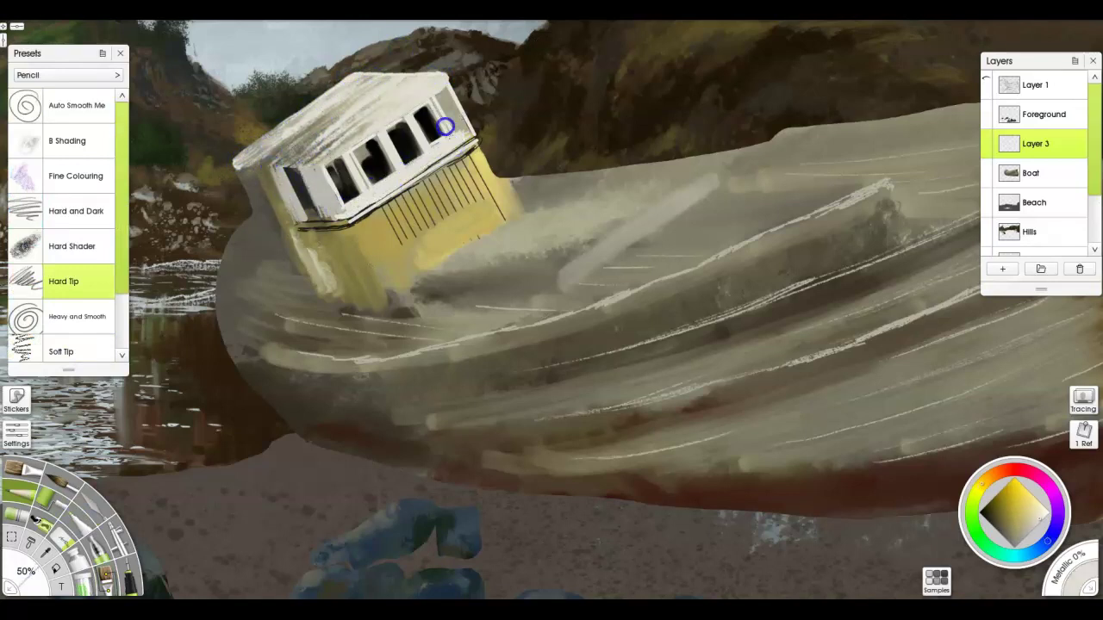
{"action": "scroll", "coordinate": [293, 170], "scroll_direction": "up", "scroll_amount": 10}
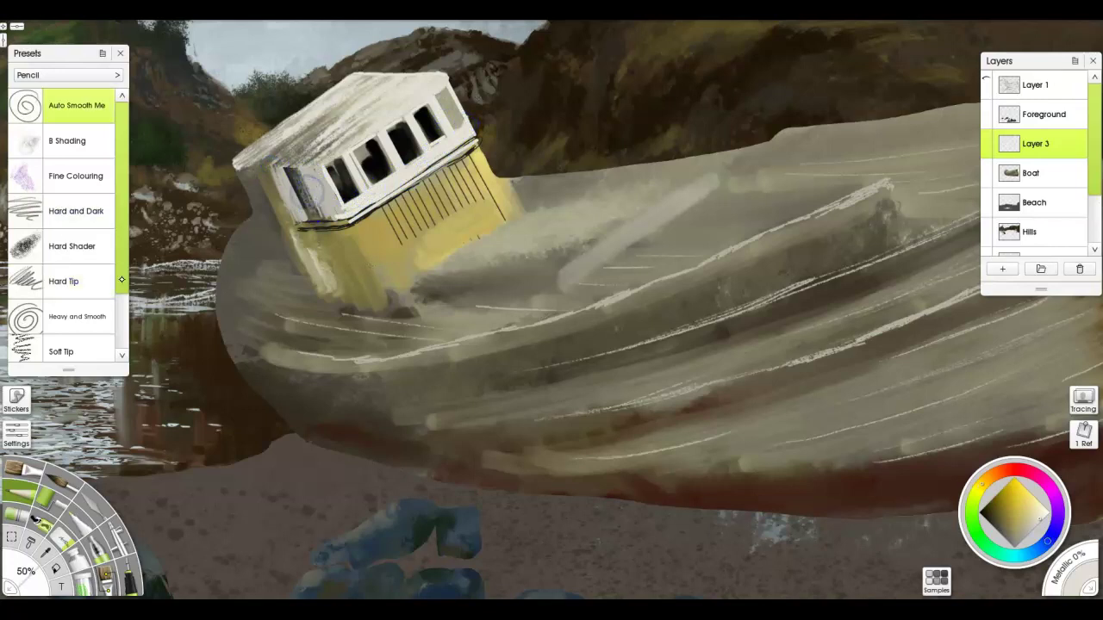
{"action": "left_click", "coordinate": [255, 206], "text": "alt"}
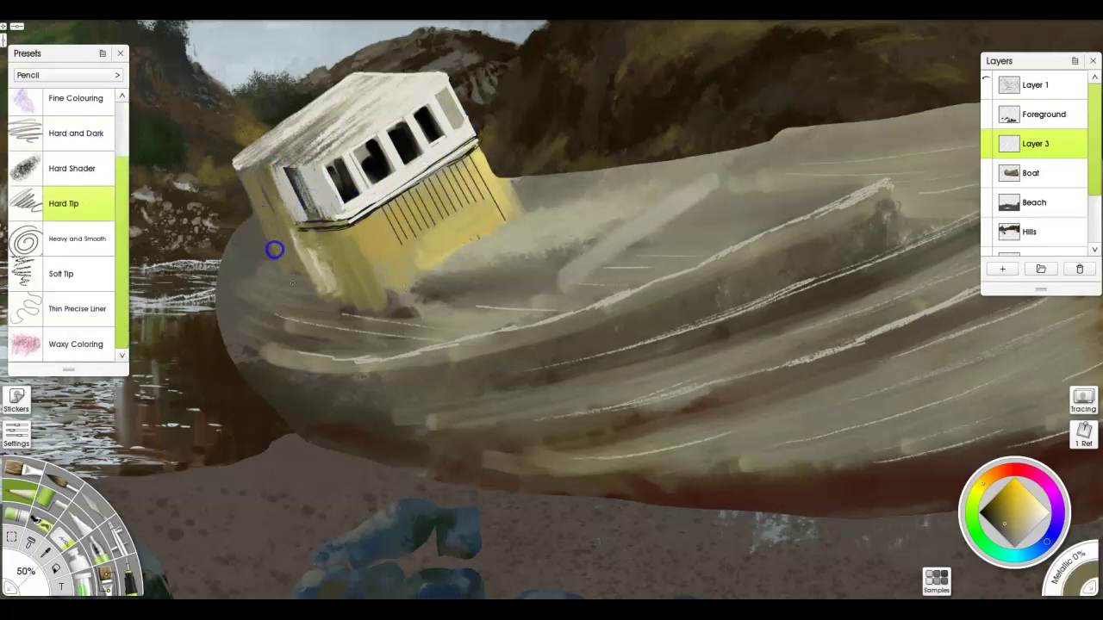
{"action": "left_click_drag", "start_coordinate": [335, 224], "coordinate": [476, 147]}
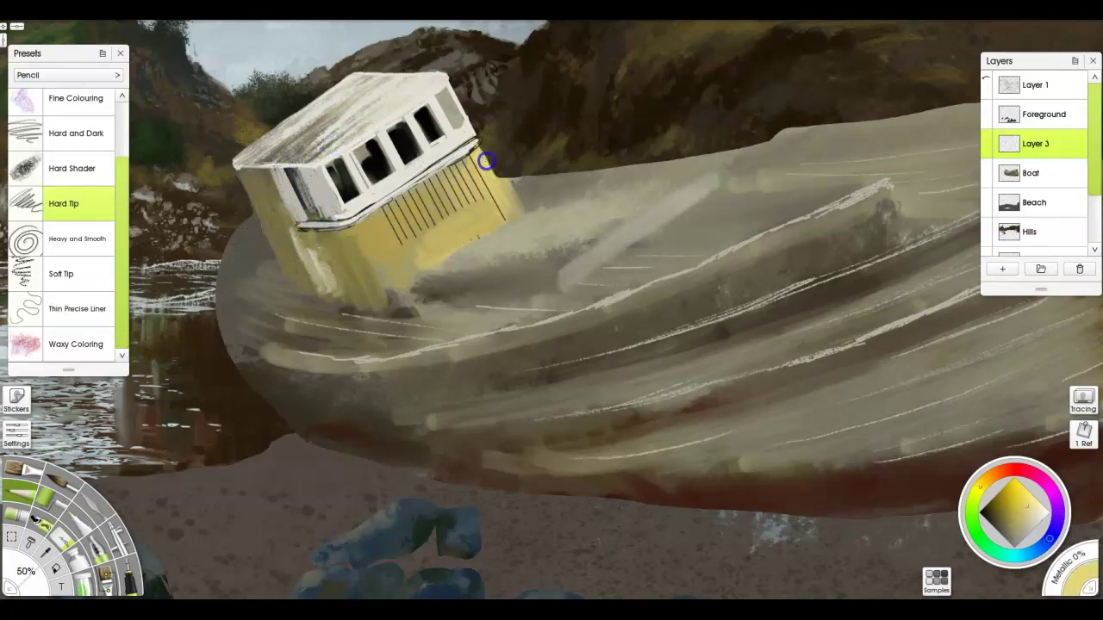
Brush sampled yellows over the wheelhouse walls and a pale edge along their base with the Gouache Dry Brush.
{"action": "key", "text": "g"}
{"action": "mouse_move", "coordinate": [396, 206]}
{"action": "left_mouse_down"}
{"action": "mouse_move", "coordinate": [422, 253]}
{"action": "mouse_move", "coordinate": [458, 229]}
{"action": "mouse_move", "coordinate": [377, 214]}
{"action": "mouse_move", "coordinate": [362, 296]}
{"action": "mouse_move", "coordinate": [285, 248]}
{"action": "left_mouse_up"}
{"action": "left_click", "coordinate": [400, 278], "text": "alt"}
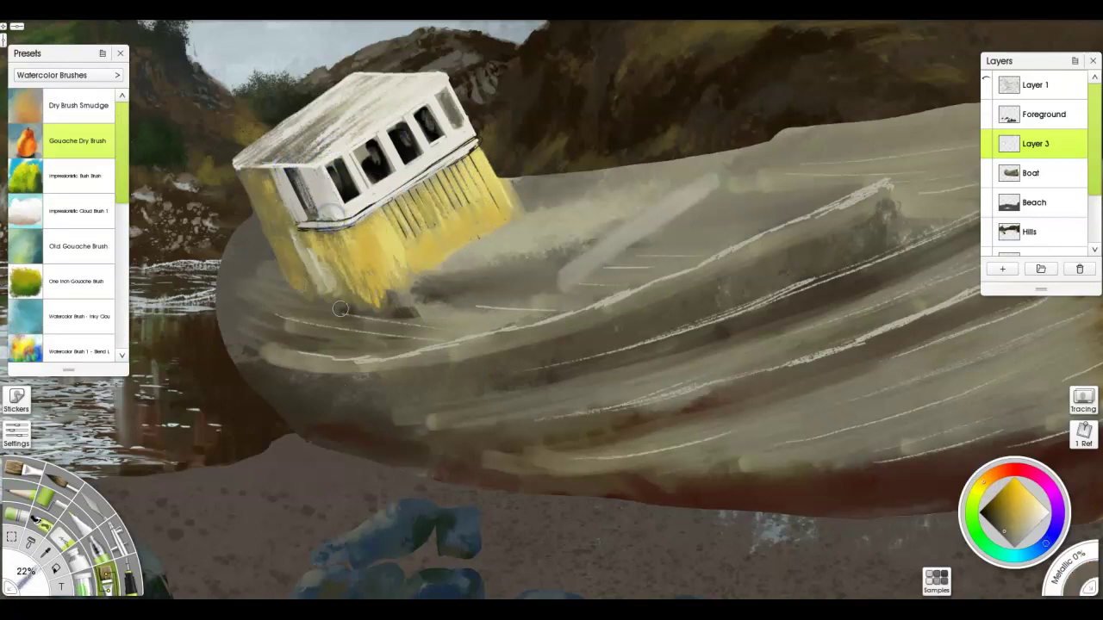
{"action": "left_click", "coordinate": [356, 238], "text": "alt"}
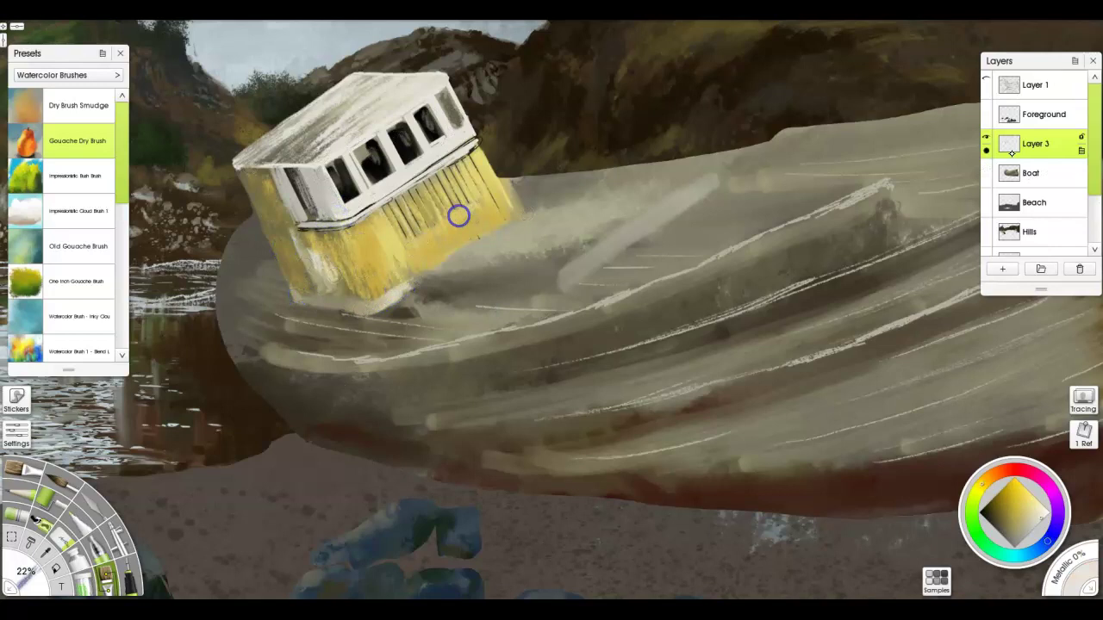
{"action": "left_click", "coordinate": [473, 236], "text": "alt"}
Outline the wheelhouse's yellow bench and draw dark and ochre plank lines on the walls with the Hard Tip pencil.
{"action": "key", "text": "p"}
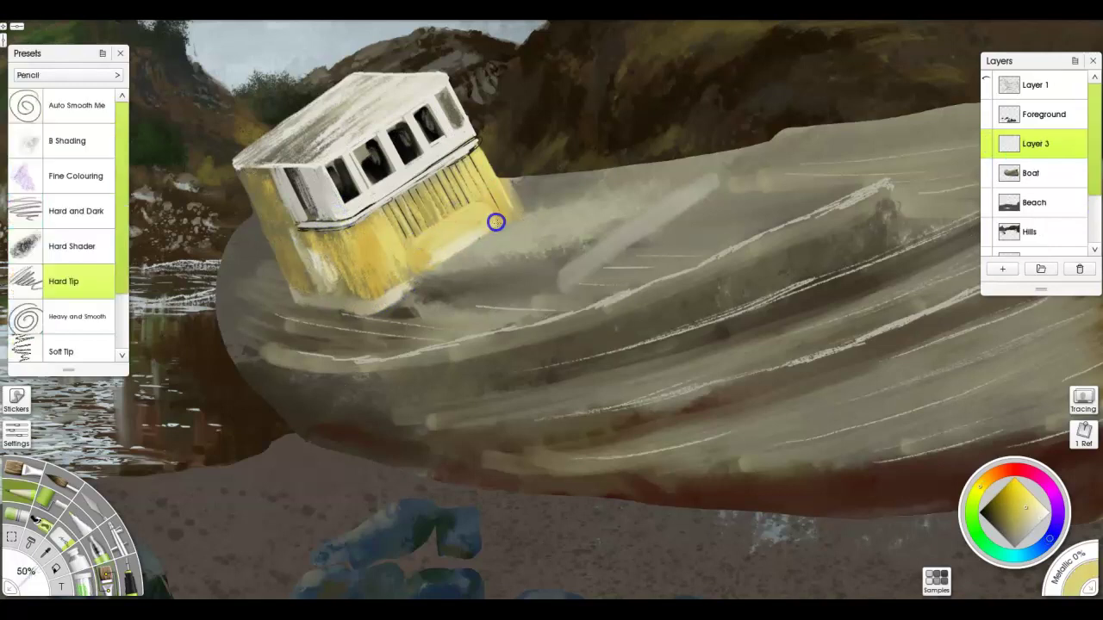
{"action": "left_click", "coordinate": [465, 205], "text": "alt"}
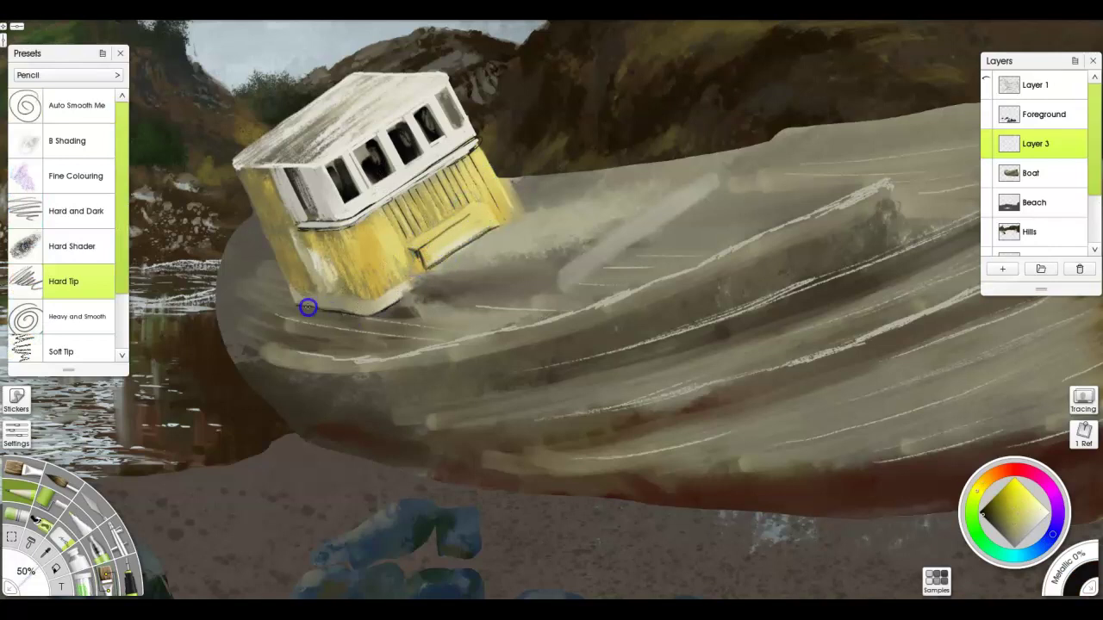
{"action": "left_click", "coordinate": [379, 303], "text": "alt"}
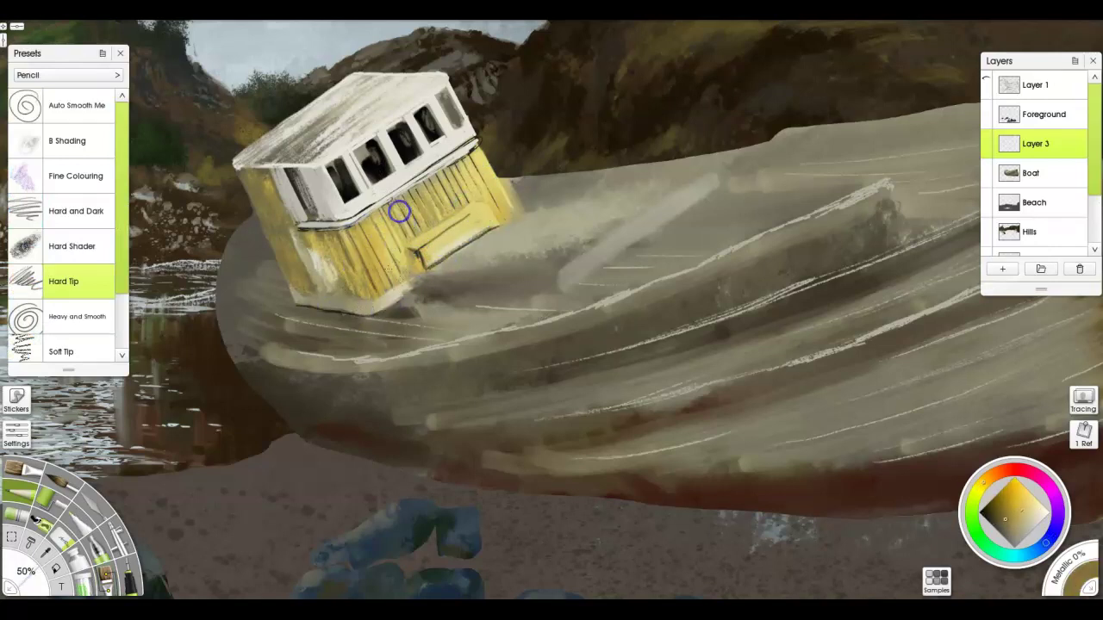
{"action": "left_click", "coordinate": [281, 221], "text": "alt"}
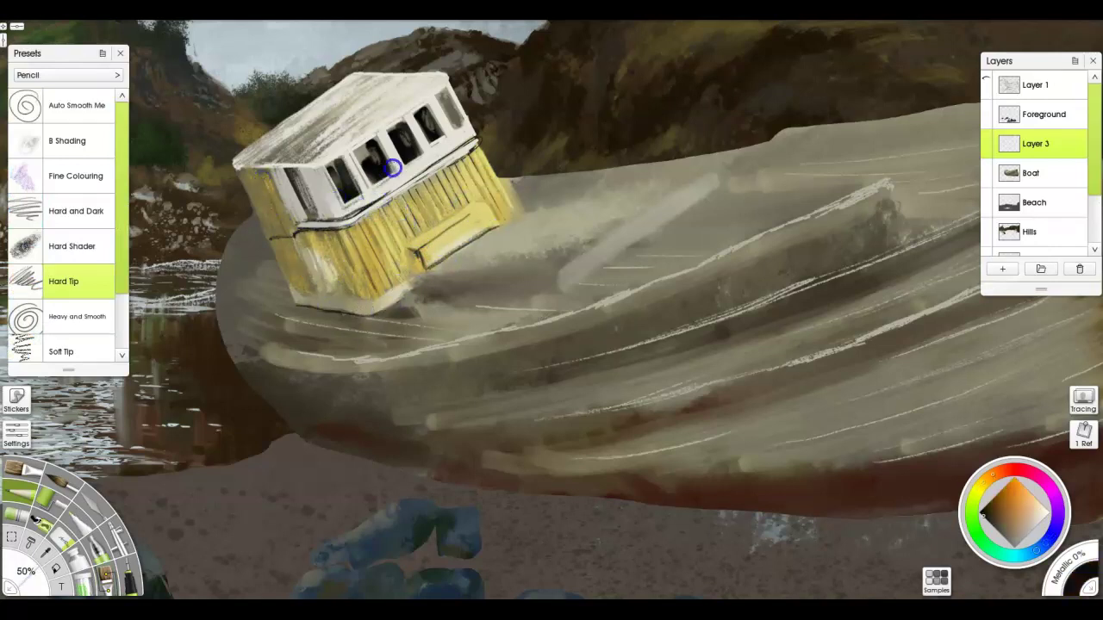
Add grime to the wheelhouse and paint the stern and deck rail in dark and light grey with the Gouache Dry Brush.
{"action": "key", "text": "ctrl+0"}
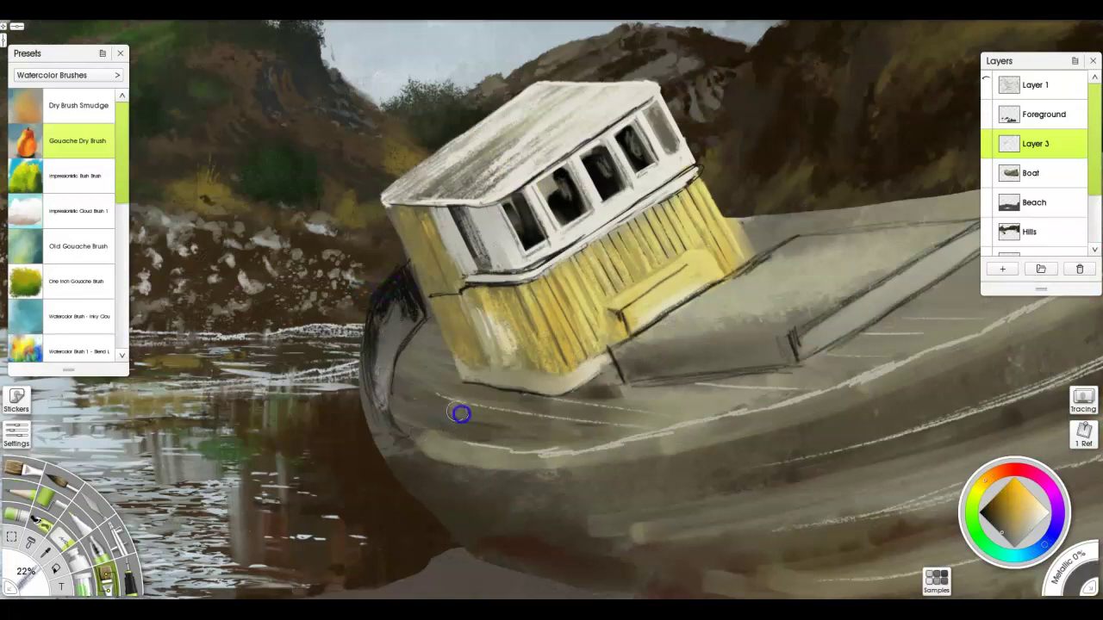
{"action": "mouse_move", "coordinate": [412, 417]}
{"action": "left_mouse_down"}
{"action": "mouse_move", "coordinate": [432, 356]}
{"action": "mouse_move", "coordinate": [399, 281]}
{"action": "mouse_move", "coordinate": [529, 304]}
{"action": "mouse_move", "coordinate": [649, 252]}
{"action": "mouse_move", "coordinate": [631, 338]}
{"action": "mouse_move", "coordinate": [657, 178]}
{"action": "left_mouse_up"}
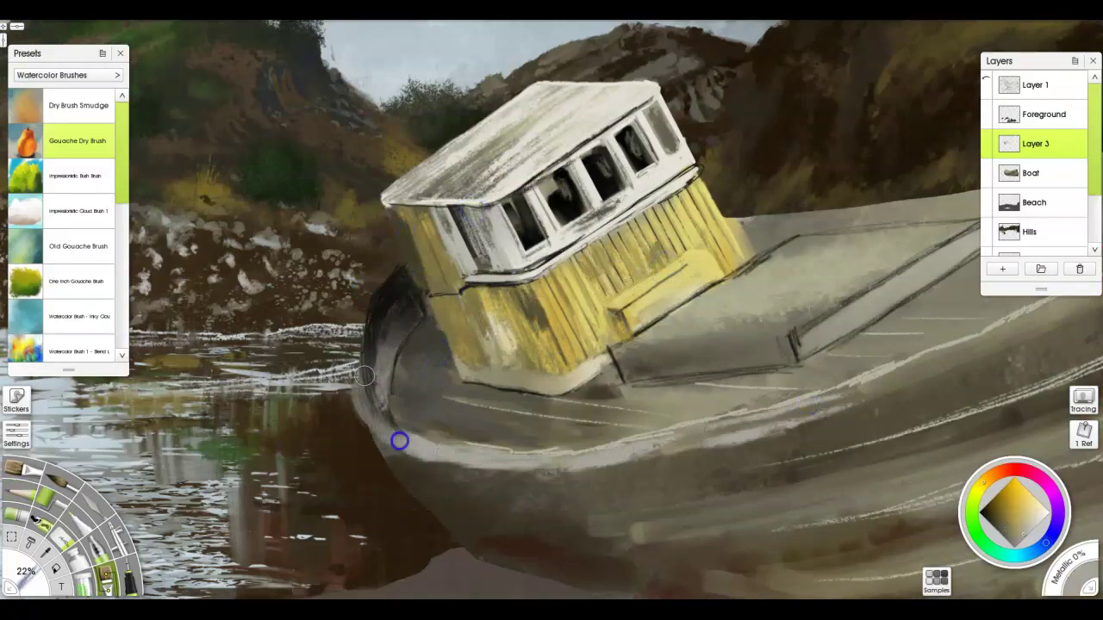
{"action": "scroll", "coordinate": [623, 424], "scroll_direction": "up", "scroll_amount": 3}
{"action": "left_click_drag", "start_coordinate": [623, 424], "coordinate": [591, 512]}
{"action": "scroll", "coordinate": [591, 512], "scroll_direction": "up", "scroll_amount": 2}
{"action": "mouse_move", "coordinate": [335, 494]}
{"action": "left_mouse_down"}
{"action": "mouse_move", "coordinate": [267, 520]}
{"action": "mouse_move", "coordinate": [315, 528]}
{"action": "left_mouse_up"}
{"action": "left_click_drag", "start_coordinate": [685, 384], "coordinate": [488, 441]}
Add a layer directly above Boat and paint dark brown, pale grey and rust-red weathering along the hull and bow.
{"action": "key", "text": "ctrl+shift+n"}
{"action": "left_click_drag", "start_coordinate": [784, 314], "coordinate": [348, 529]}
{"action": "scroll", "coordinate": [539, 500], "scroll_direction": "down", "scroll_amount": 2}
{"action": "left_click_drag", "start_coordinate": [405, 405], "coordinate": [532, 409]}
{"action": "left_click_drag", "start_coordinate": [319, 327], "coordinate": [615, 436]}
{"action": "scroll", "coordinate": [616, 436], "scroll_direction": "up", "scroll_amount": 2}
{"action": "mouse_move", "coordinate": [603, 379]}
{"action": "left_mouse_down"}
{"action": "mouse_move", "coordinate": [911, 364]}
{"action": "mouse_move", "coordinate": [858, 368]}
{"action": "mouse_move", "coordinate": [921, 116]}
{"action": "left_mouse_up"}
{"action": "scroll", "coordinate": [921, 116], "scroll_direction": "up", "scroll_amount": 2}
{"action": "left_click_drag", "start_coordinate": [733, 155], "coordinate": [732, 361]}
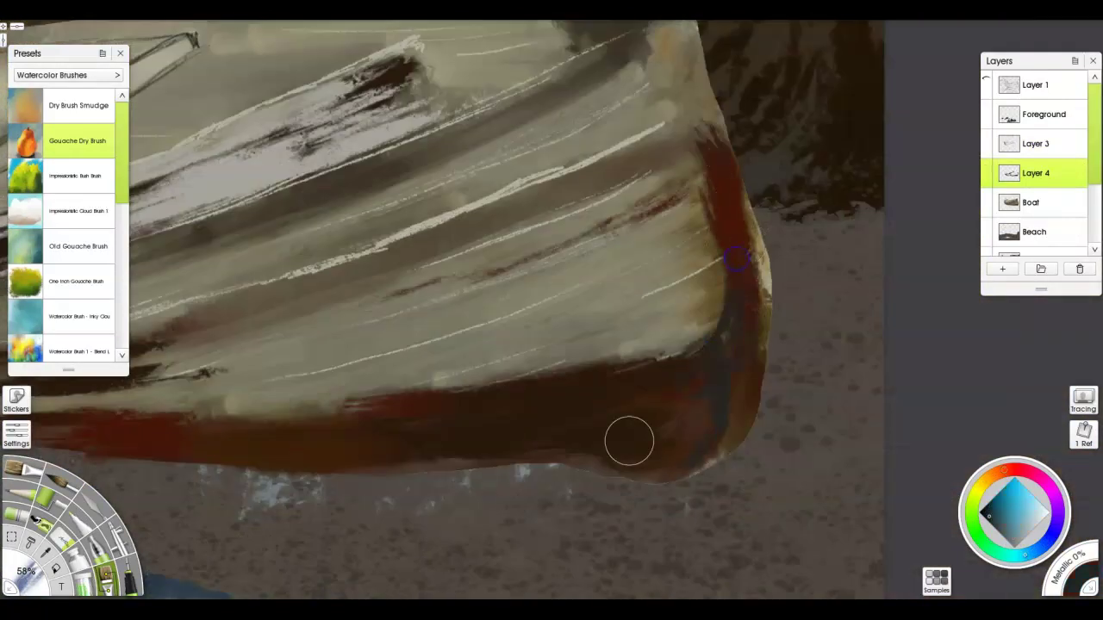
{"action": "scroll", "coordinate": [628, 440], "scroll_direction": "down", "scroll_amount": 2}
{"action": "left_click_drag", "start_coordinate": [224, 383], "coordinate": [424, 401]}
Paint dark brown and rusty weathering patches across the hull planks and bow post on Layer 3 with sampled colours.
{"action": "key", "text": "alt+]"}
{"action": "left_click", "coordinate": [563, 468], "text": "alt"}
{"action": "scroll", "coordinate": [580, 212], "scroll_direction": "down", "scroll_amount": 2}
{"action": "left_click_drag", "start_coordinate": [547, 111], "coordinate": [515, 216]}
{"action": "scroll", "coordinate": [495, 210], "scroll_direction": "down", "scroll_amount": 2}
{"action": "left_click_drag", "start_coordinate": [608, 357], "coordinate": [458, 411]}
{"action": "scroll", "coordinate": [458, 412], "scroll_direction": "up", "scroll_amount": 2}
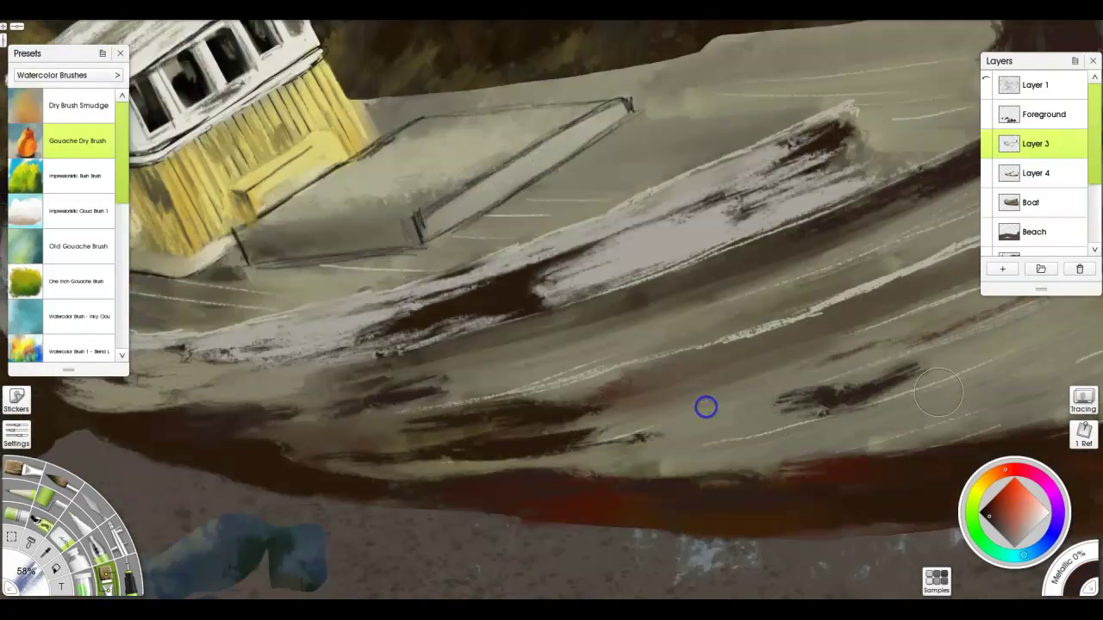
{"action": "left_click_drag", "start_coordinate": [704, 405], "coordinate": [931, 405]}
{"action": "left_click", "coordinate": [714, 368], "text": "alt"}
{"action": "scroll", "coordinate": [714, 368], "scroll_direction": "right", "scroll_amount": 3}
{"action": "scroll", "coordinate": [649, 374], "scroll_direction": "down", "scroll_amount": 3}
{"action": "scroll", "coordinate": [849, 387], "scroll_direction": "down", "scroll_amount": 3}
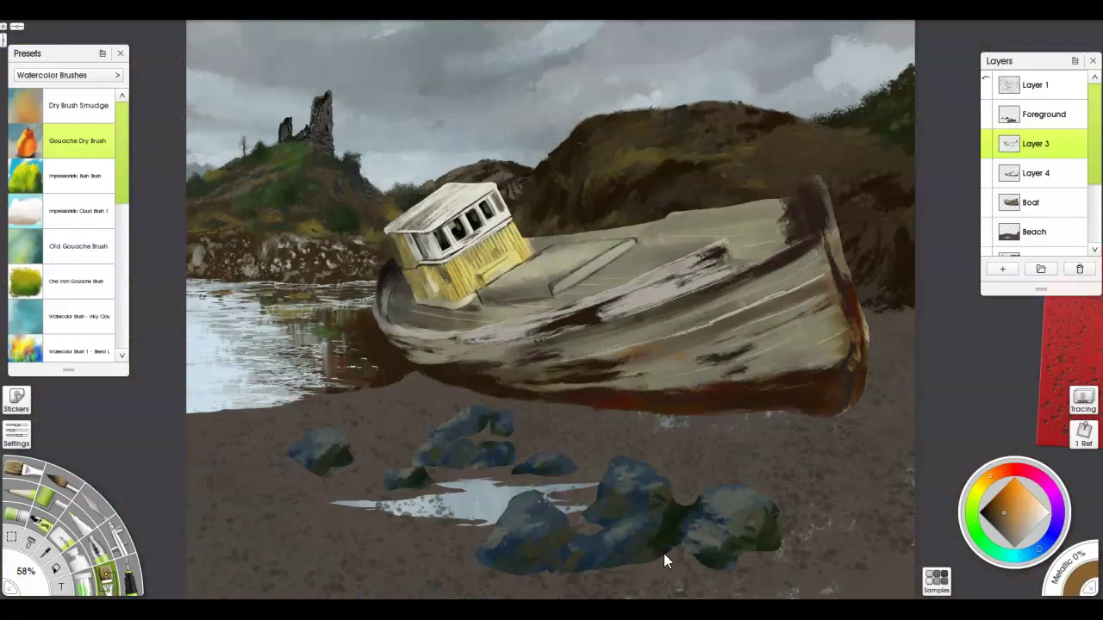
Reshape the rocks on the Foreground layer by erasing parts of them with the eraser.
{"action": "key", "text": "alt+]"}
{"action": "left_click", "coordinate": [40, 521]}
{"action": "left_click", "coordinate": [17, 434]}
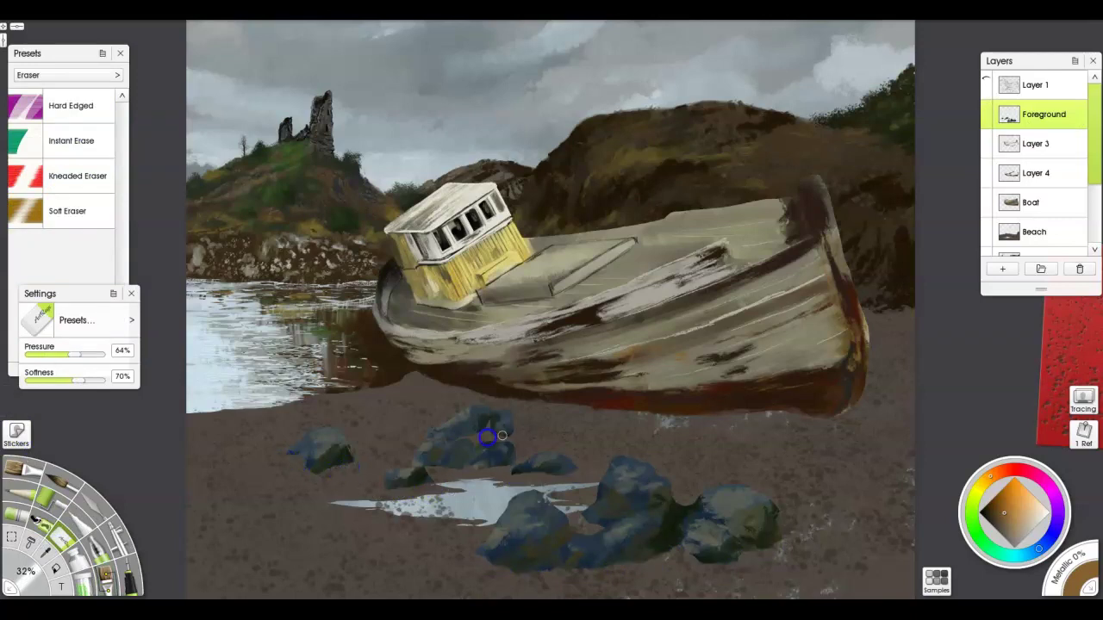
Place the rock-textured stencil over the foreground rocks and resize it to suit them.
{"action": "key", "text": "k"}
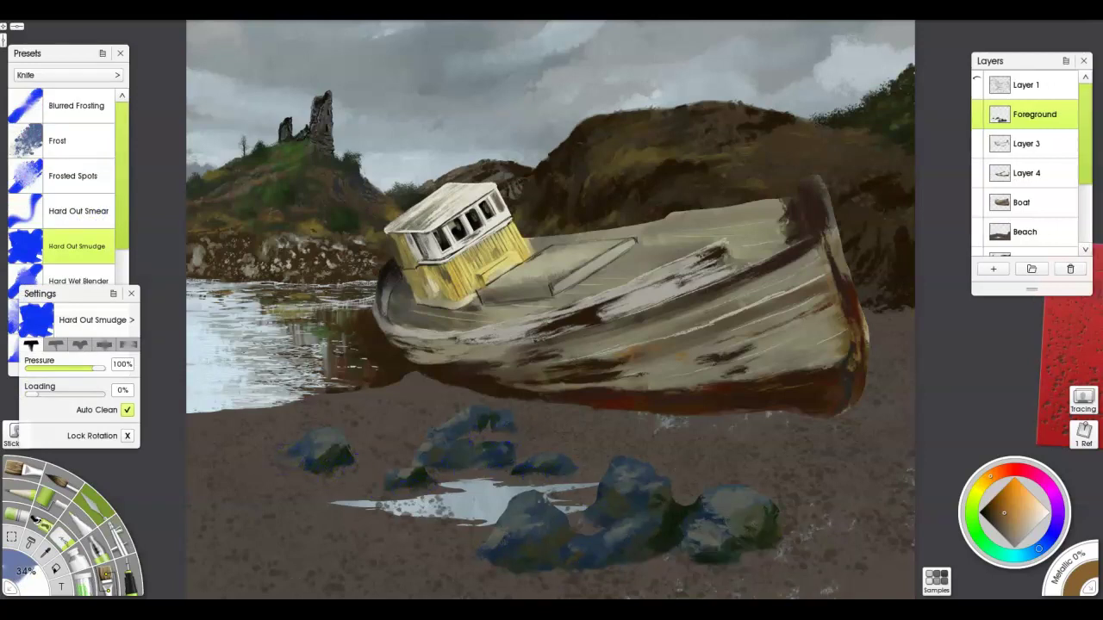
{"action": "left_click_drag", "start_coordinate": [1068, 370], "coordinate": [611, 441]}
{"action": "scroll", "coordinate": [726, 412], "scroll_direction": "down", "scroll_amount": 3}
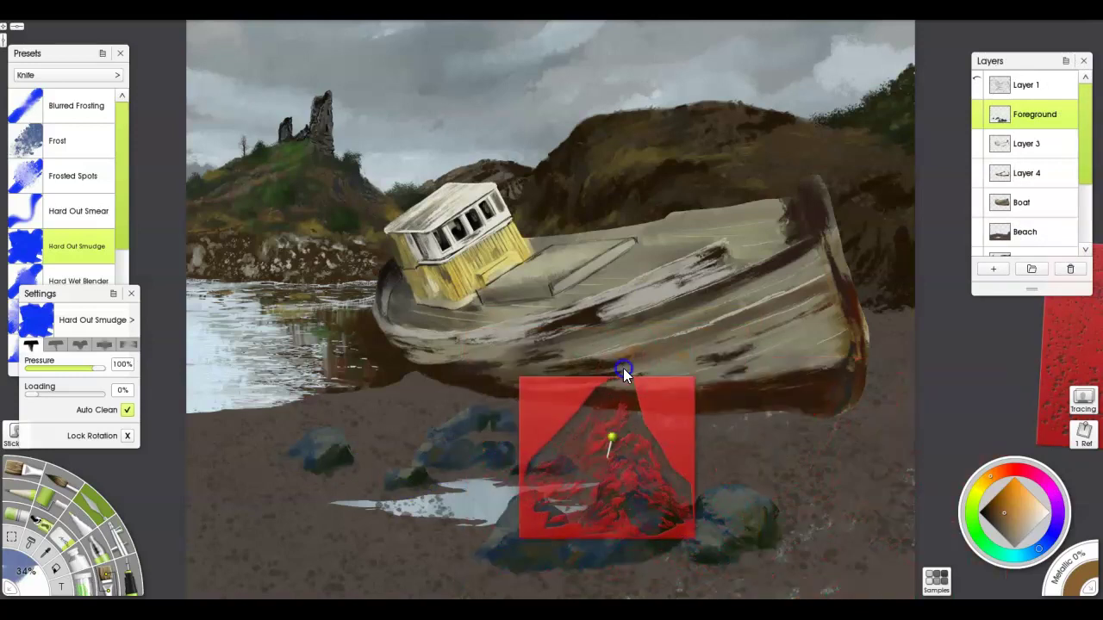
{"action": "left_click_drag", "start_coordinate": [677, 409], "coordinate": [573, 441]}
{"action": "left_click_drag", "start_coordinate": [116, 187], "coordinate": [118, 283]}
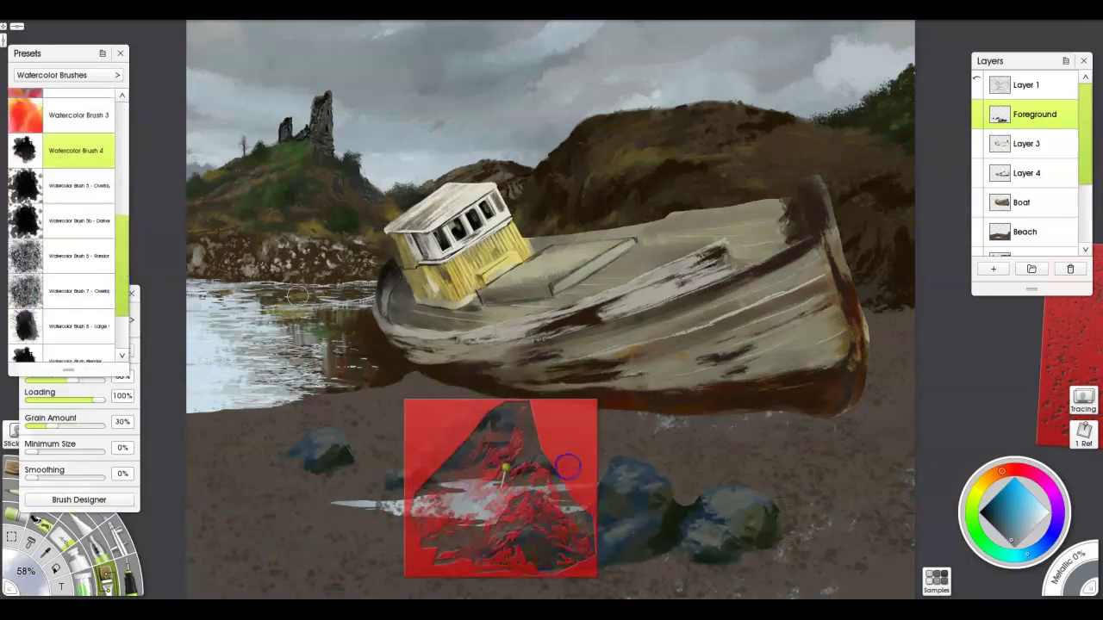
Texture the foreground rocks through the stencil with the Impasto Brush in blue-grey, and move the stencil off the rocks.
{"action": "key", "text": "b"}
{"action": "mouse_move", "coordinate": [584, 457]}
{"action": "left_mouse_down"}
{"action": "mouse_move", "coordinate": [612, 463]}
{"action": "mouse_move", "coordinate": [596, 446]}
{"action": "mouse_move", "coordinate": [692, 401]}
{"action": "mouse_move", "coordinate": [680, 443]}
{"action": "mouse_move", "coordinate": [629, 507]}
{"action": "mouse_move", "coordinate": [638, 496]}
{"action": "mouse_move", "coordinate": [793, 508]}
{"action": "mouse_move", "coordinate": [799, 426]}
{"action": "left_mouse_up"}
{"action": "left_click_drag", "start_coordinate": [782, 500], "coordinate": [459, 558]}
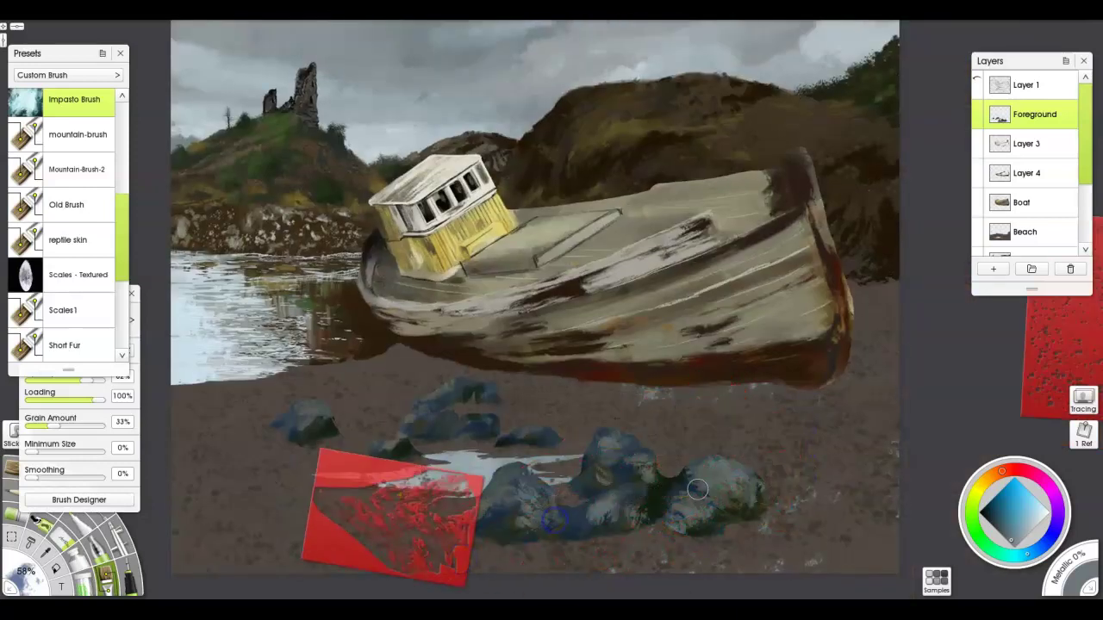
{"action": "left_click_drag", "start_coordinate": [405, 482], "coordinate": [224, 473]}
{"action": "mouse_move", "coordinate": [257, 564]}
{"action": "left_mouse_down"}
{"action": "mouse_move", "coordinate": [310, 521]}
{"action": "mouse_move", "coordinate": [362, 435]}
{"action": "mouse_move", "coordinate": [534, 409]}
{"action": "mouse_move", "coordinate": [439, 572]}
{"action": "mouse_move", "coordinate": [266, 571]}
{"action": "left_mouse_up"}
Add a new layer above Foreground and paint dark sampled shading over the rocks with the Impasto Brush.
{"action": "key", "text": "e"}
{"action": "key", "text": "ctrl+shift+n"}
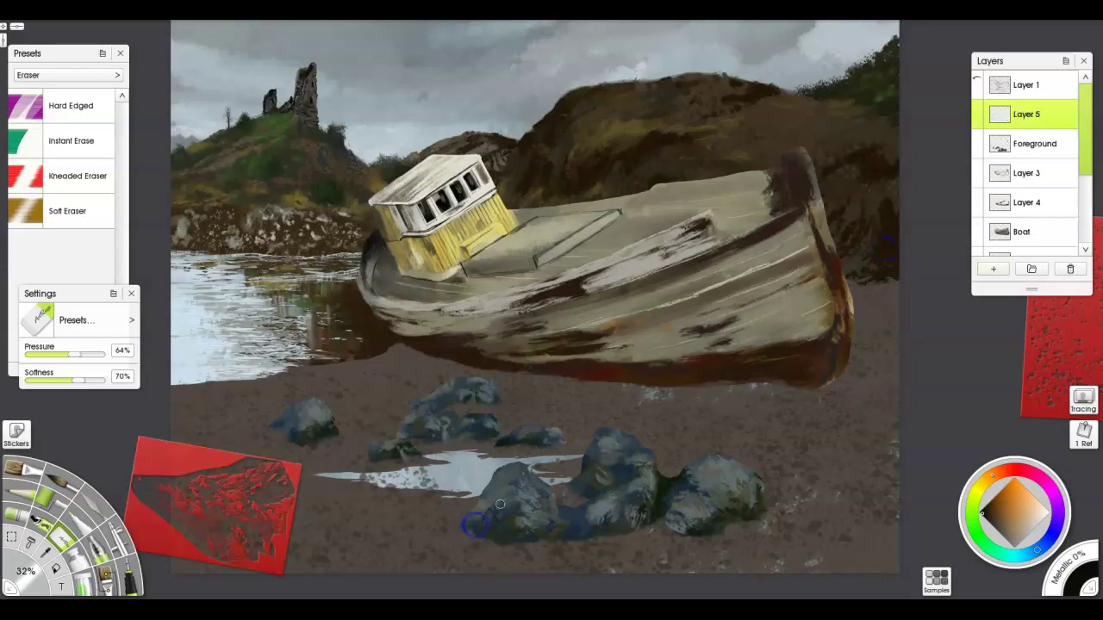
{"action": "key", "text": "e"}
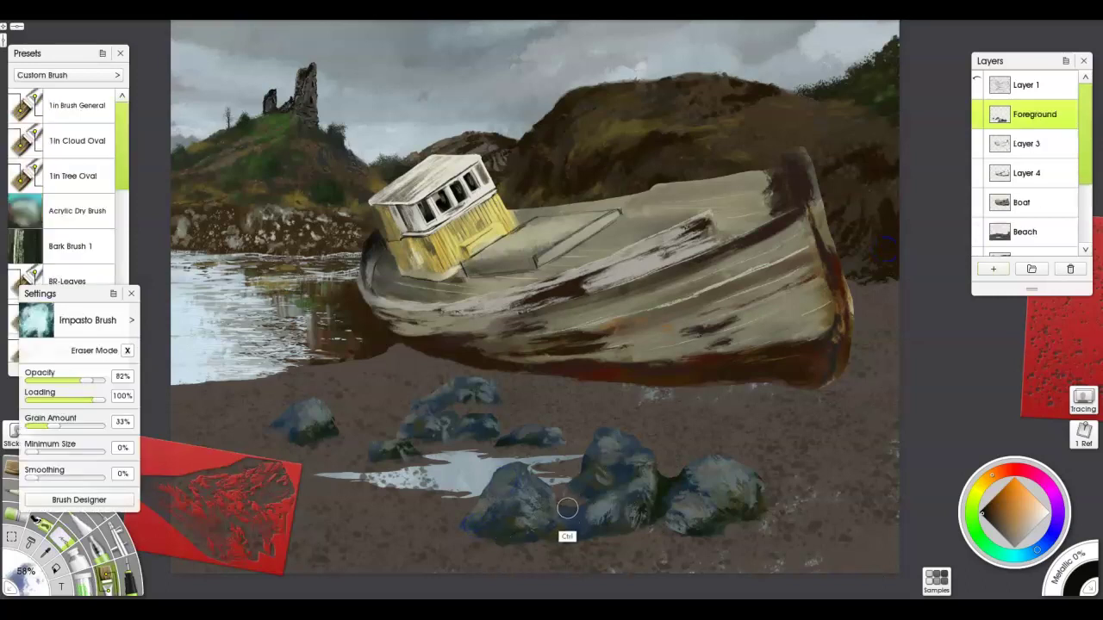
{"action": "left_click", "coordinate": [479, 513], "text": "alt"}
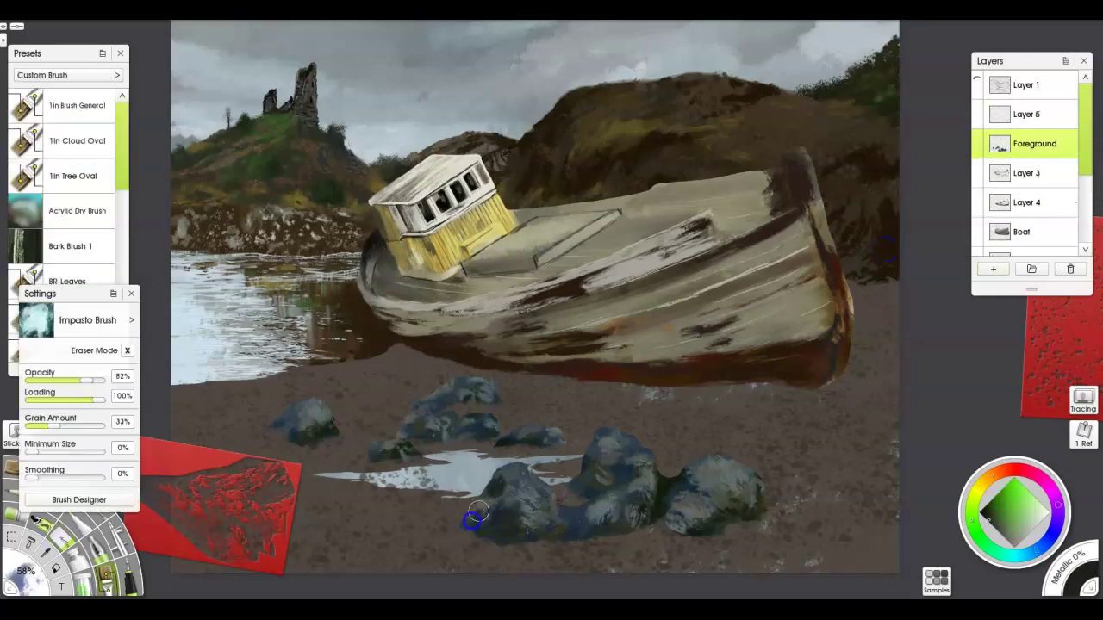
{"action": "left_click_drag", "start_coordinate": [576, 523], "coordinate": [559, 534]}
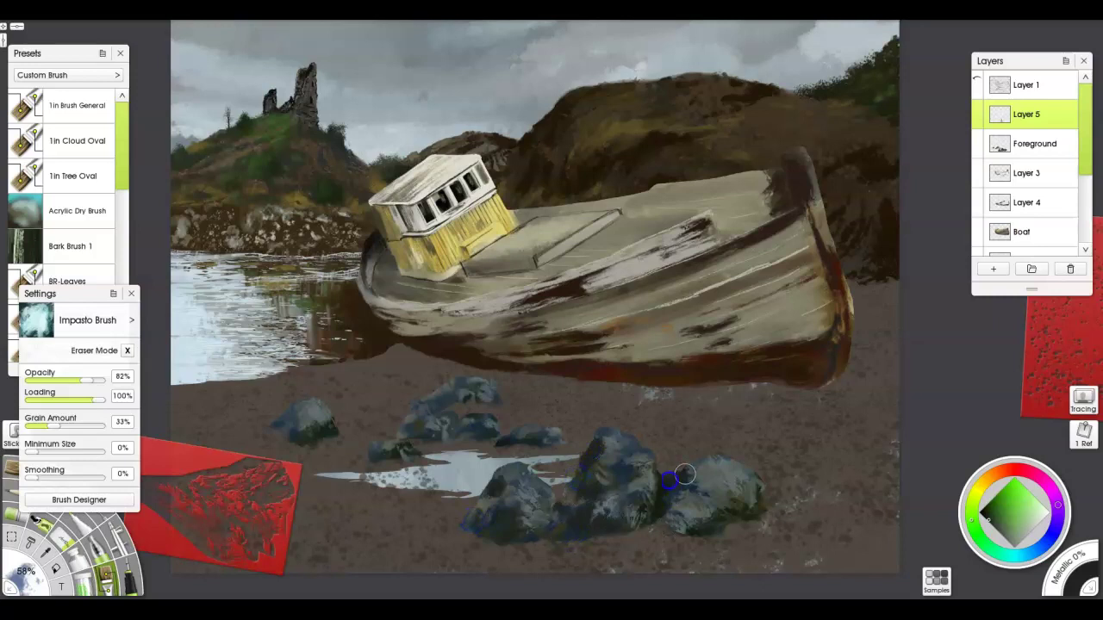
{"action": "left_click", "coordinate": [462, 428]}
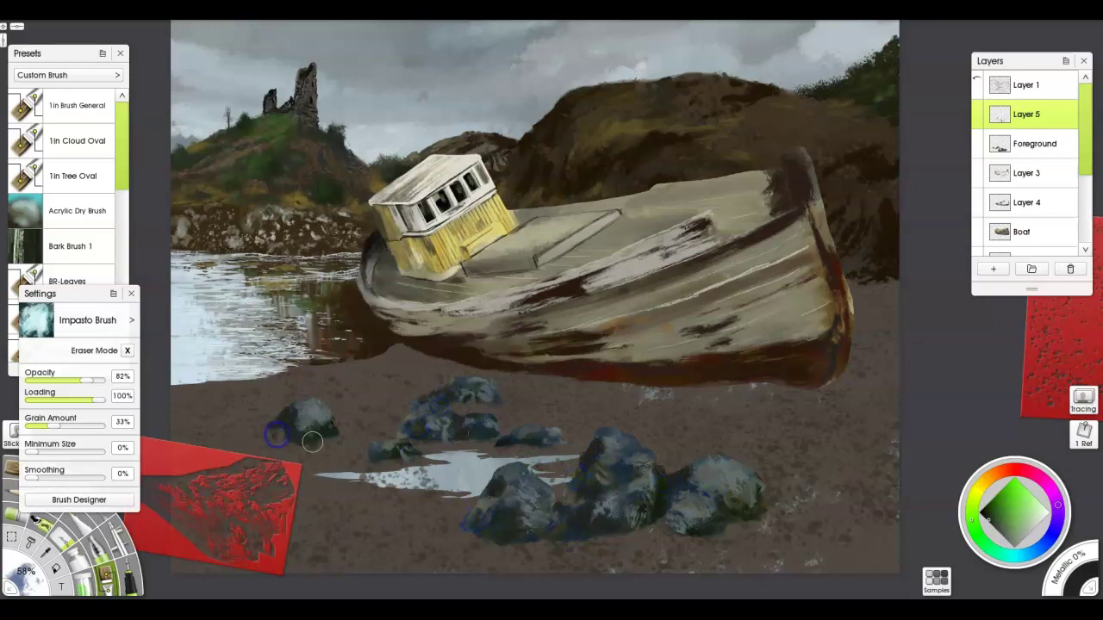
Dab small pale blue-grey stones around the base of the large rocks on Layer 5 with a sampled colour.
{"action": "left_click", "coordinate": [405, 474], "text": "alt"}
{"action": "left_click", "coordinate": [527, 556]}
{"action": "left_click", "coordinate": [733, 542]}
{"action": "left_click", "coordinate": [616, 548]}
{"action": "left_click", "coordinate": [495, 543]}
{"action": "left_click", "coordinate": [634, 553]}
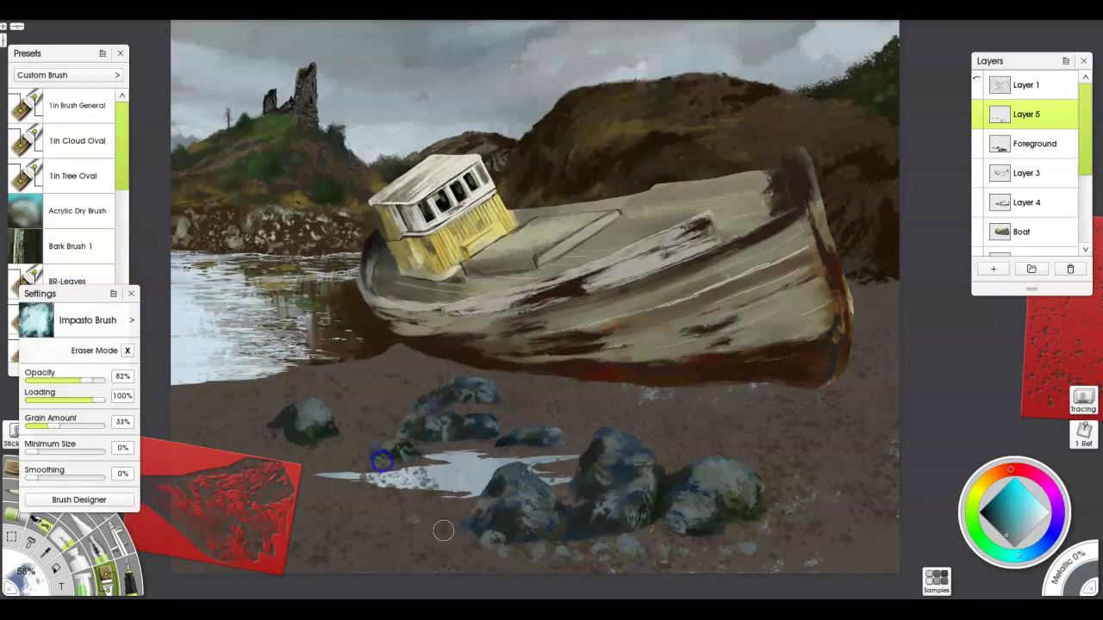
{"action": "left_click", "coordinate": [806, 519]}
{"action": "left_click", "coordinate": [871, 526]}
Shade the small beach stones with a darker sampled colour and dab more stones beside the rear rocks.
{"action": "left_click", "coordinate": [487, 548], "text": "alt"}
{"action": "left_click", "coordinate": [619, 551]}
{"action": "left_click", "coordinate": [665, 555]}
{"action": "left_click", "coordinate": [736, 549]}
{"action": "left_click", "coordinate": [804, 520]}
{"action": "left_click", "coordinate": [868, 539]}
{"action": "left_click", "coordinate": [508, 415]}
{"action": "left_click", "coordinate": [538, 421]}
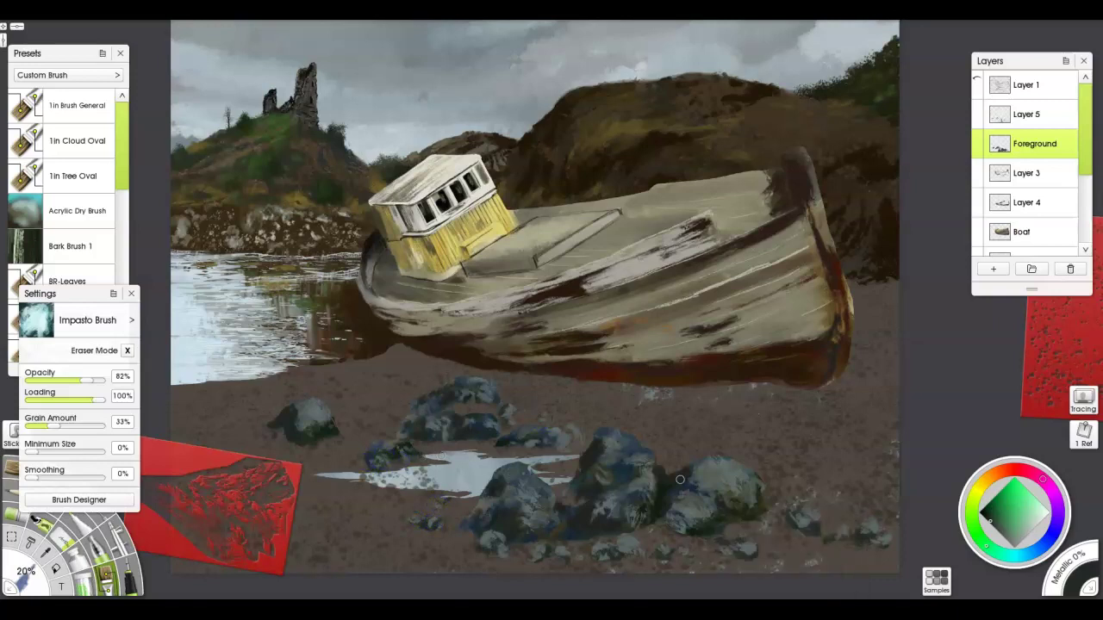
Merge Layer 5 into Foreground and touch up the puddle beside the rocks with a sampled light colour.
{"action": "left_click", "coordinate": [529, 472], "text": "alt"}
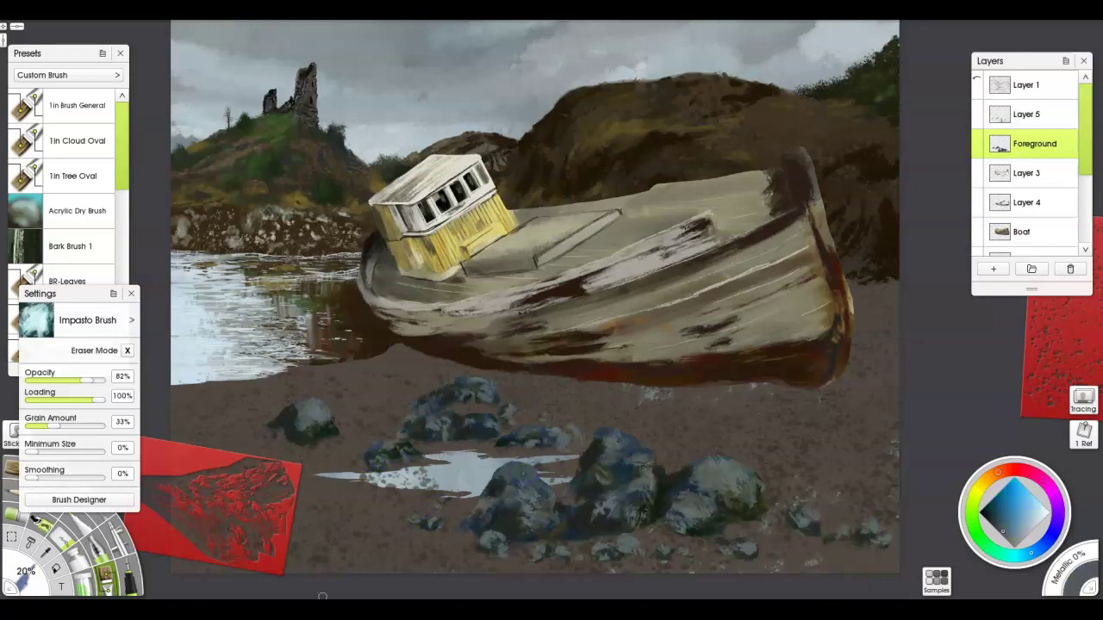
{"action": "left_click", "coordinate": [990, 113]}
{"action": "key", "text": "ctrl+e"}
{"action": "scroll", "coordinate": [984, 197], "scroll_direction": "down", "scroll_amount": 1}
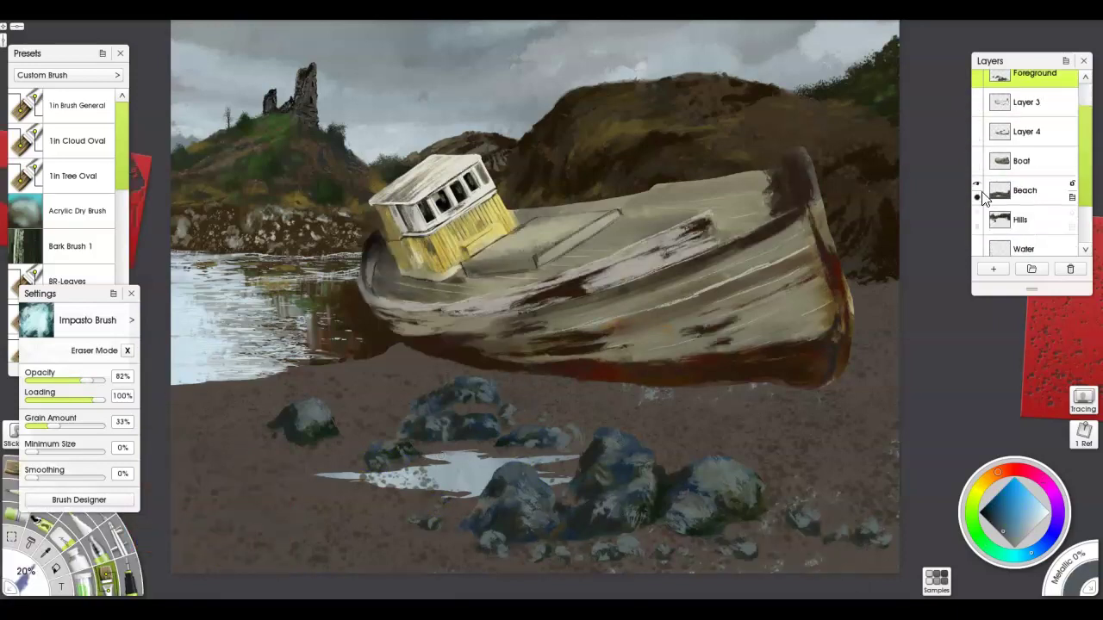
{"action": "mouse_move", "coordinate": [377, 479]}
{"action": "left_mouse_down"}
{"action": "mouse_move", "coordinate": [560, 461]}
{"action": "mouse_move", "coordinate": [553, 479]}
{"action": "mouse_move", "coordinate": [479, 485]}
{"action": "left_mouse_up"}
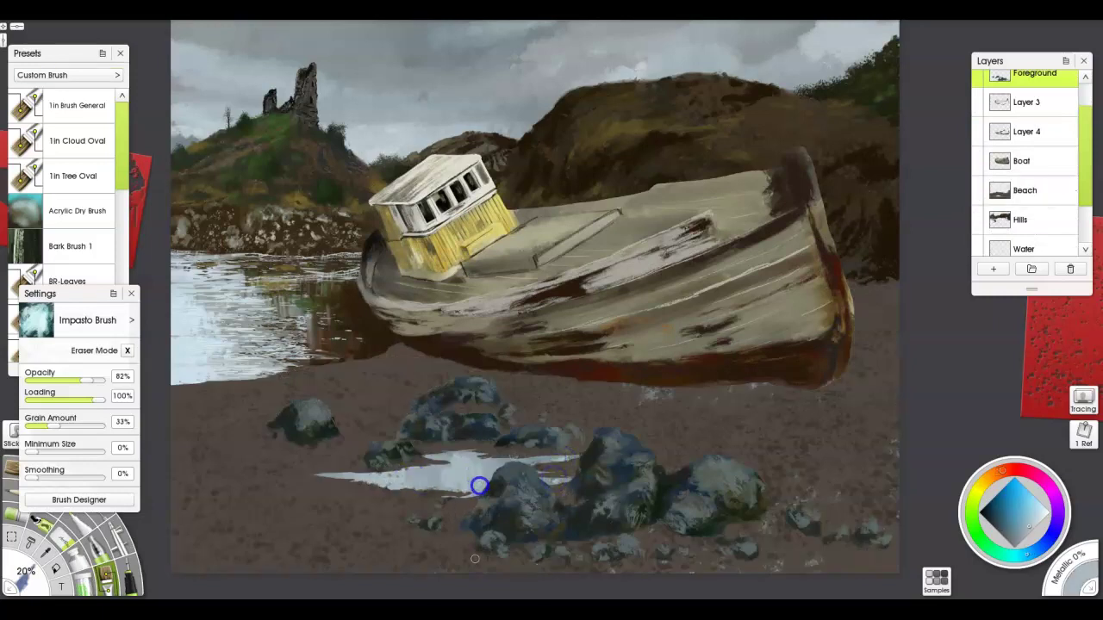
{"action": "scroll", "coordinate": [1025, 163], "scroll_direction": "up", "scroll_amount": 1}
Dab dark sampled stones and debris along the base of the boat's hull on the Foreground layer.
{"action": "left_click", "coordinate": [701, 473], "text": "alt"}
{"action": "mouse_move", "coordinate": [780, 389]}
{"action": "left_mouse_down"}
{"action": "mouse_move", "coordinate": [591, 383]}
{"action": "mouse_move", "coordinate": [410, 358]}
{"action": "left_mouse_up"}
{"action": "left_click", "coordinate": [592, 383], "text": "alt"}
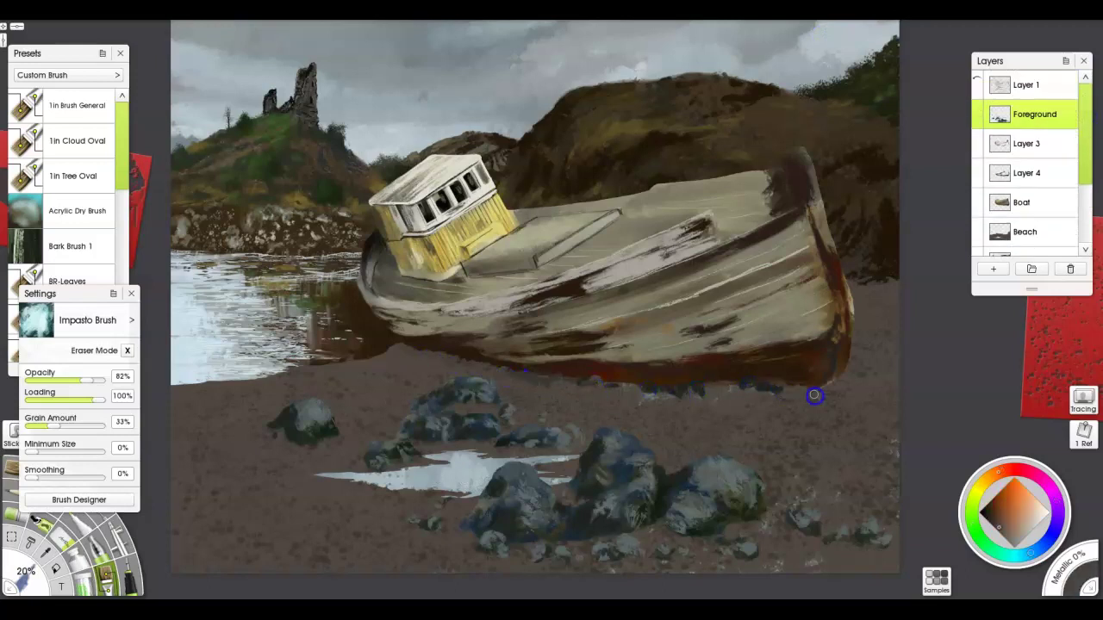
{"action": "left_click", "coordinate": [649, 413], "text": "alt"}
{"action": "mouse_move", "coordinate": [724, 393]}
{"action": "left_mouse_down"}
{"action": "mouse_move", "coordinate": [643, 400]}
{"action": "mouse_move", "coordinate": [595, 383]}
{"action": "left_mouse_up"}
{"action": "mouse_move", "coordinate": [398, 356]}
{"action": "left_mouse_down"}
{"action": "mouse_move", "coordinate": [364, 364]}
{"action": "mouse_move", "coordinate": [451, 360]}
{"action": "left_mouse_up"}
Add two layers above Foreground and name them Shadow and Highlights.
{"action": "left_click", "coordinate": [992, 268]}
{"action": "double_click", "coordinate": [978, 148]}
{"action": "type", "text": "Shadow"}
{"action": "key", "text": "Return"}
{"action": "double_click", "coordinate": [1027, 114]}
{"action": "type", "text": "Highlights"}
{"action": "key", "text": "Return"}
{"action": "right_click", "coordinate": [1028, 114]}
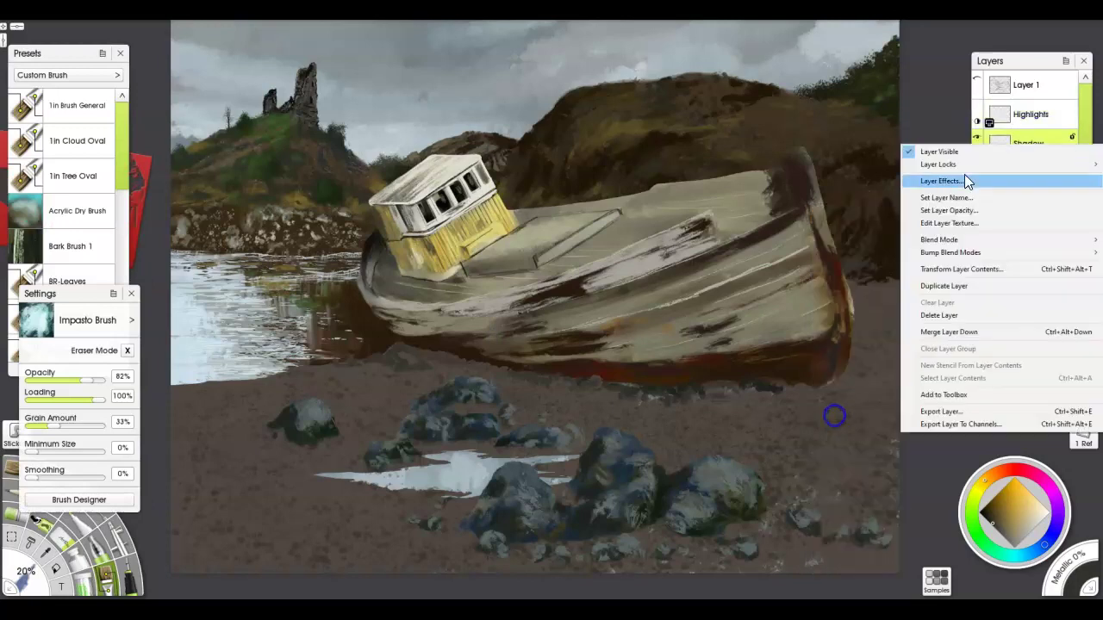
{"action": "key", "text": "Escape"}
Paint pale yellow highlights on the boat's deck hatch, hull and bow with the Impasto Brush on the Highlights layer.
{"action": "mouse_move", "coordinate": [585, 215]}
{"action": "left_mouse_down"}
{"action": "mouse_move", "coordinate": [523, 235]}
{"action": "mouse_move", "coordinate": [590, 218]}
{"action": "mouse_move", "coordinate": [709, 213]}
{"action": "mouse_move", "coordinate": [728, 240]}
{"action": "mouse_move", "coordinate": [575, 273]}
{"action": "left_mouse_up"}
{"action": "mouse_move", "coordinate": [787, 316]}
{"action": "left_mouse_down"}
{"action": "mouse_move", "coordinate": [801, 286]}
{"action": "mouse_move", "coordinate": [814, 328]}
{"action": "mouse_move", "coordinate": [785, 251]}
{"action": "mouse_move", "coordinate": [825, 234]}
{"action": "left_mouse_up"}
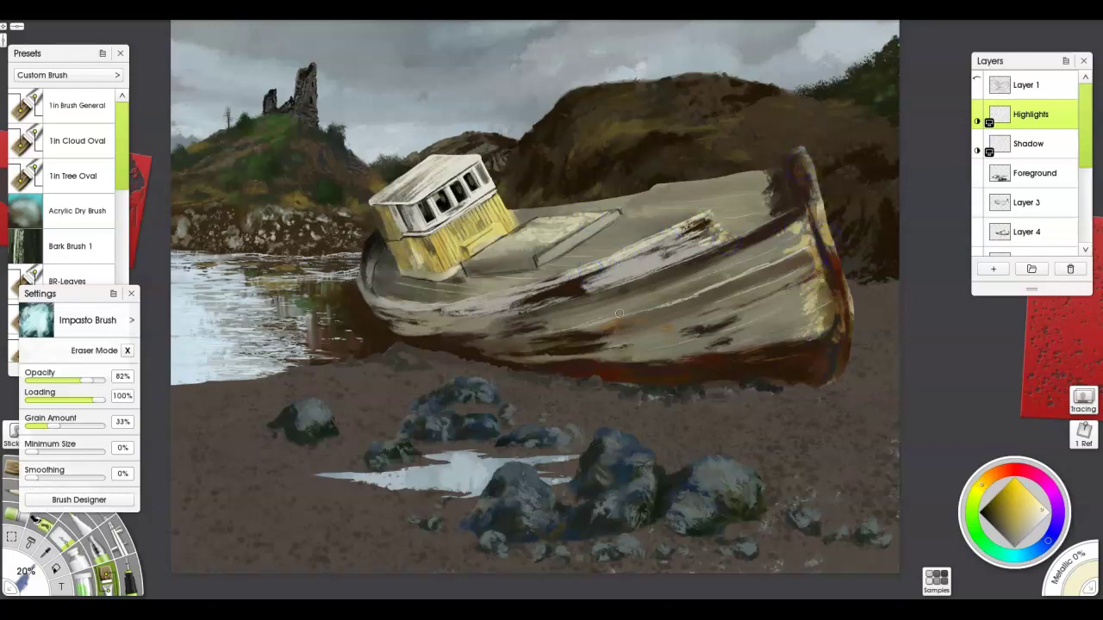
Try adding speckled highlights to the bow and deck with Watercolor Brush 7, and undo the stroke.
{"action": "scroll", "coordinate": [619, 314], "scroll_direction": "down", "scroll_amount": 2}
{"action": "left_click", "coordinate": [118, 75]}
{"action": "left_click", "coordinate": [176, 129]}
{"action": "left_click", "coordinate": [77, 323]}
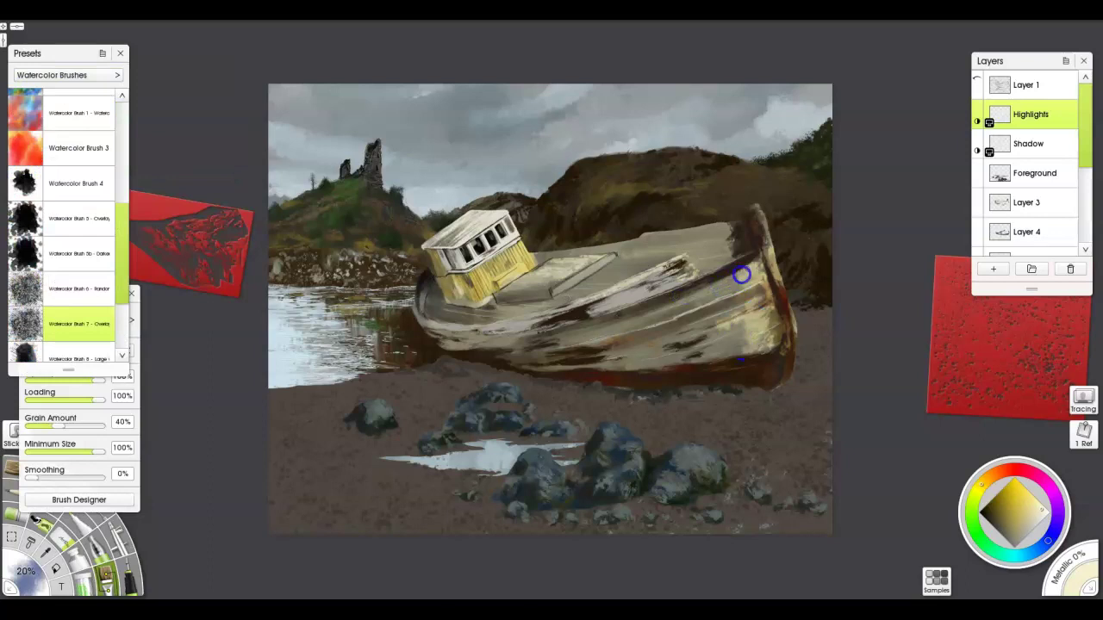
{"action": "left_click_drag", "start_coordinate": [741, 275], "coordinate": [733, 290]}
{"action": "left_click_drag", "start_coordinate": [593, 285], "coordinate": [605, 278]}
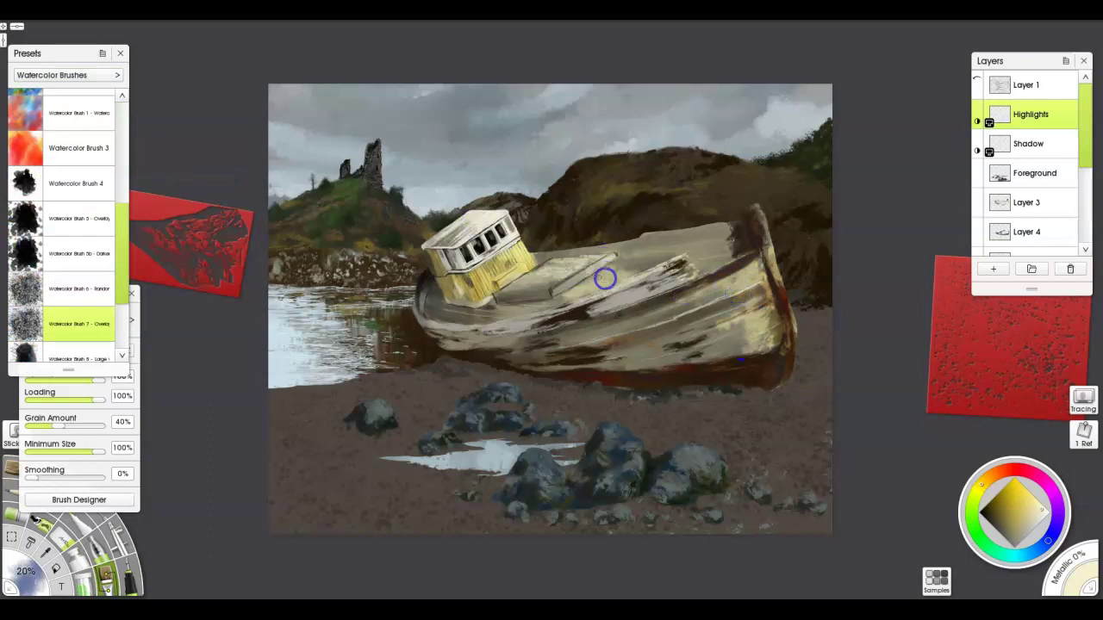
{"action": "key", "text": "ctrl+z"}
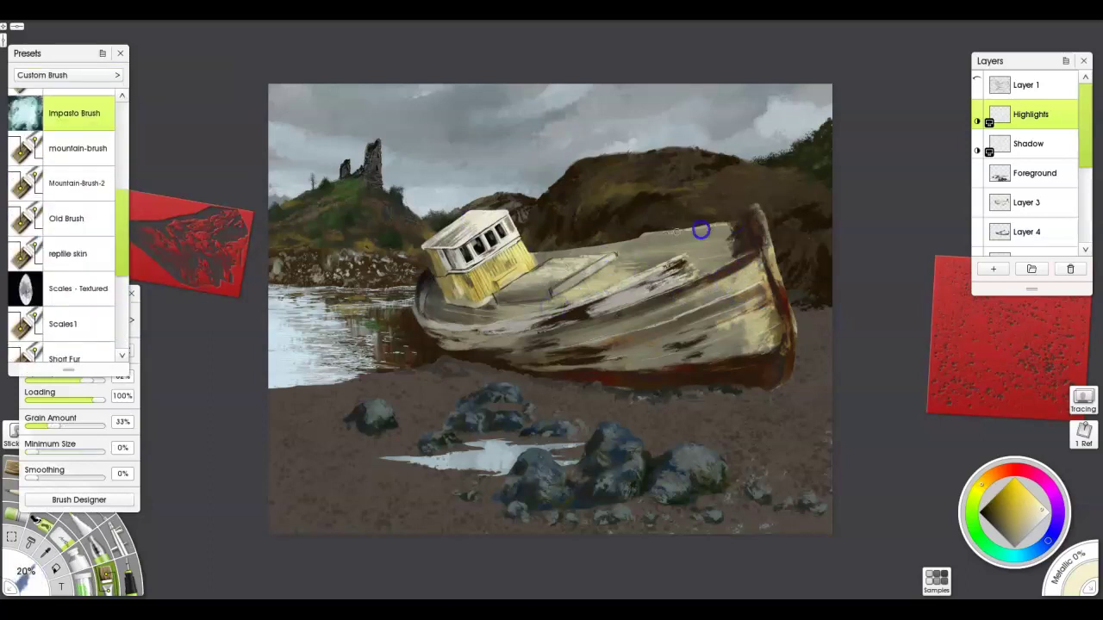
Brighten the boat's rail, deck edges and planks with the Impasto Brush, Medium Crayon and Hard Tip pencil, undoing unwanted strokes.
{"action": "key", "text": "ctrl+z"}
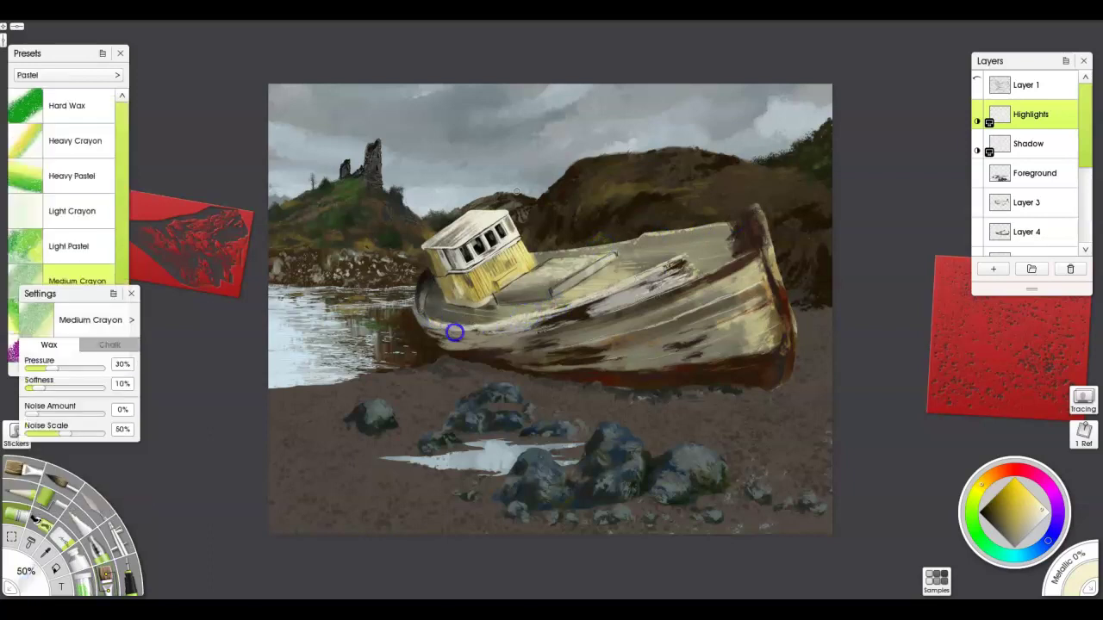
{"action": "key", "text": "ctrl+z"}
{"action": "key", "text": "ctrl+z"}
{"action": "key", "text": "ctrl+z"}
{"action": "key", "text": "ctrl+z"}
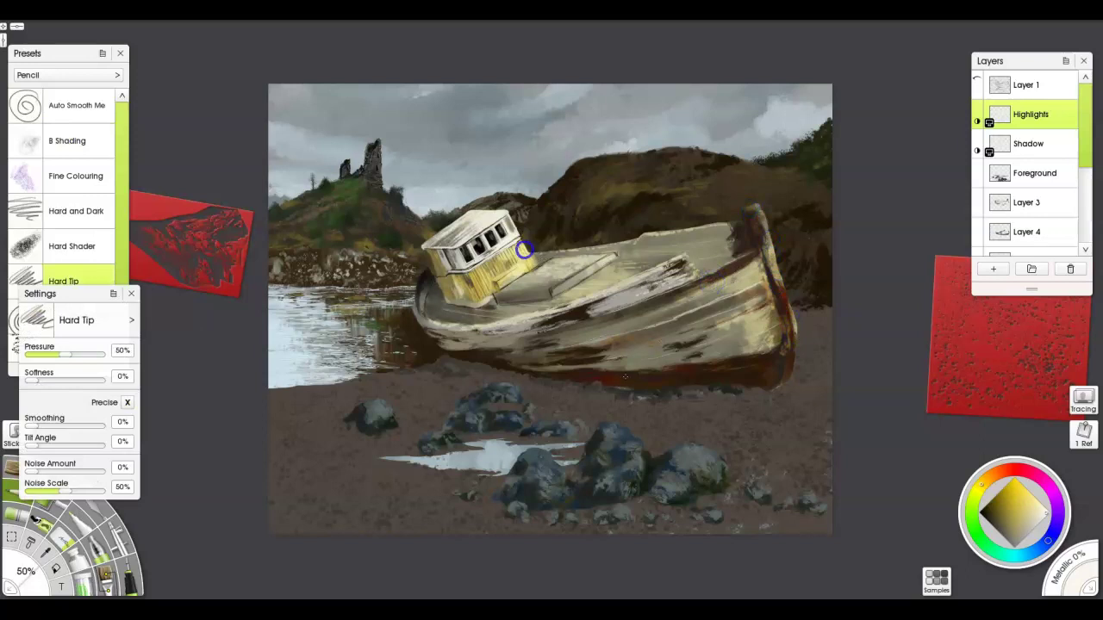
{"action": "key", "text": "ctrl+z"}
{"action": "key", "text": "ctrl+z"}
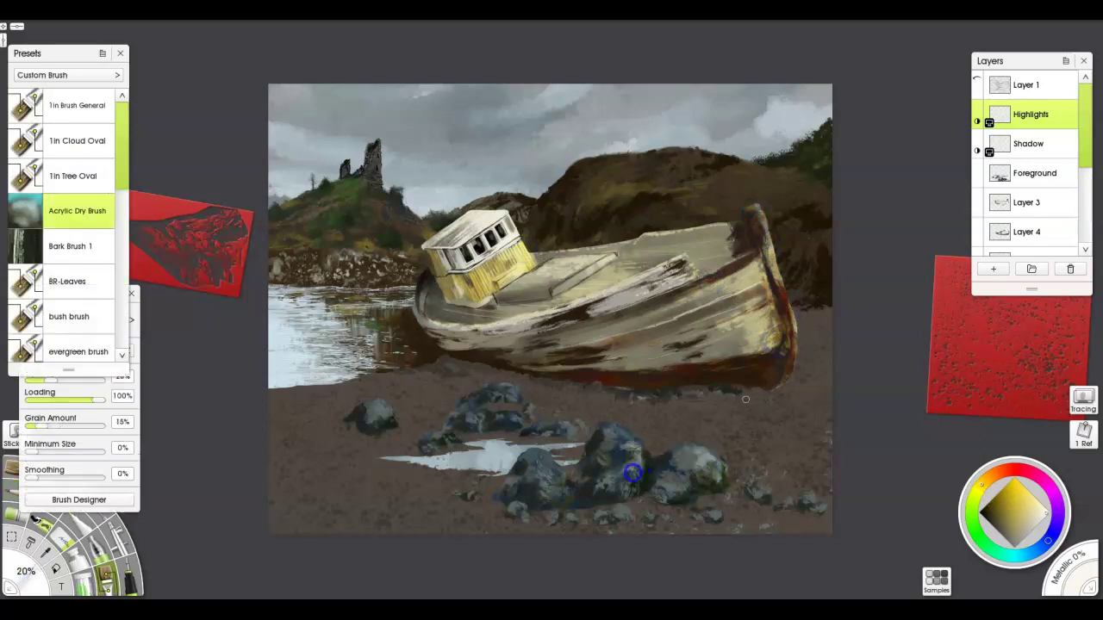
{"action": "key", "text": "ctrl+z"}
Brush broad warm highlights over the beach sand, the hills and the far shore with an enlarged Acrylic Dry Brush on Highlights.
{"action": "left_click_drag", "start_coordinate": [558, 458], "coordinate": [463, 459]}
{"action": "key", "text": "]"}
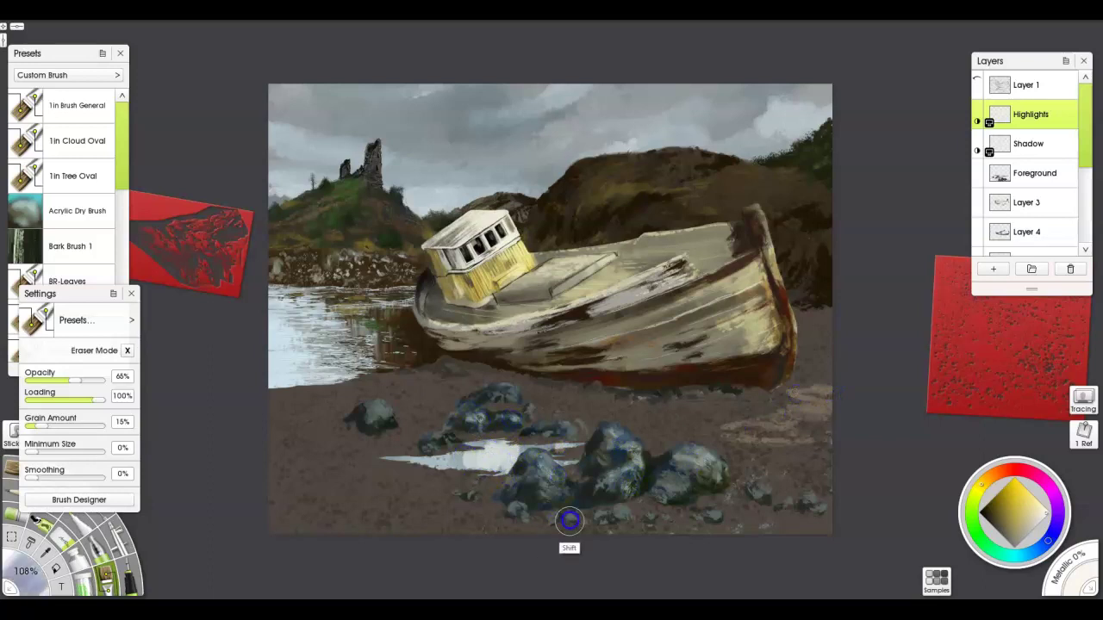
{"action": "left_click_drag", "start_coordinate": [431, 493], "coordinate": [402, 468]}
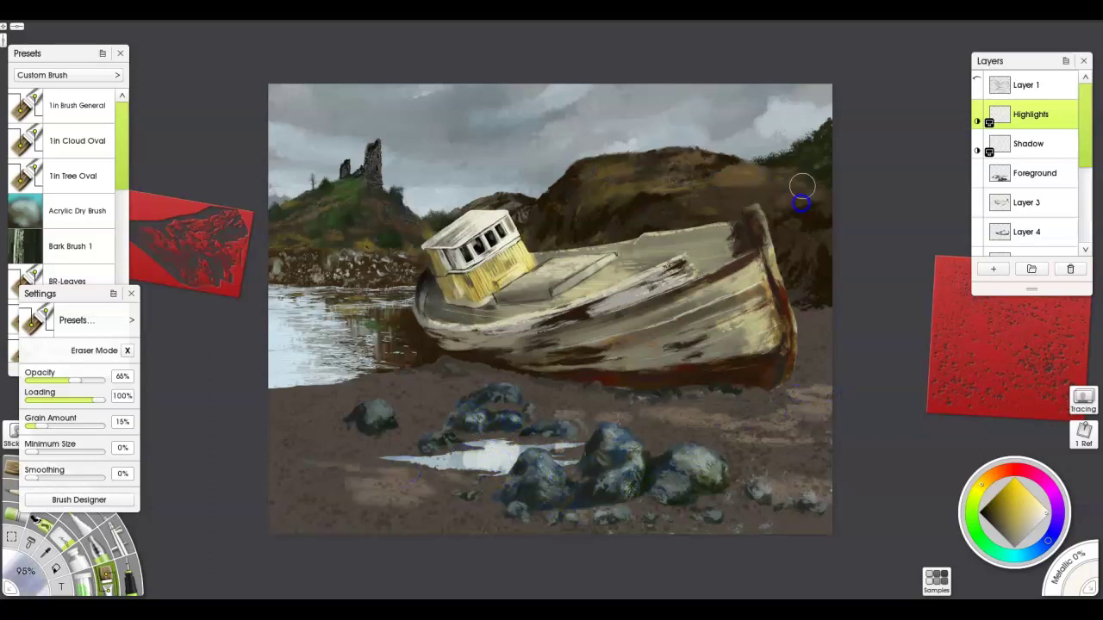
{"action": "left_click_drag", "start_coordinate": [395, 295], "coordinate": [358, 358]}
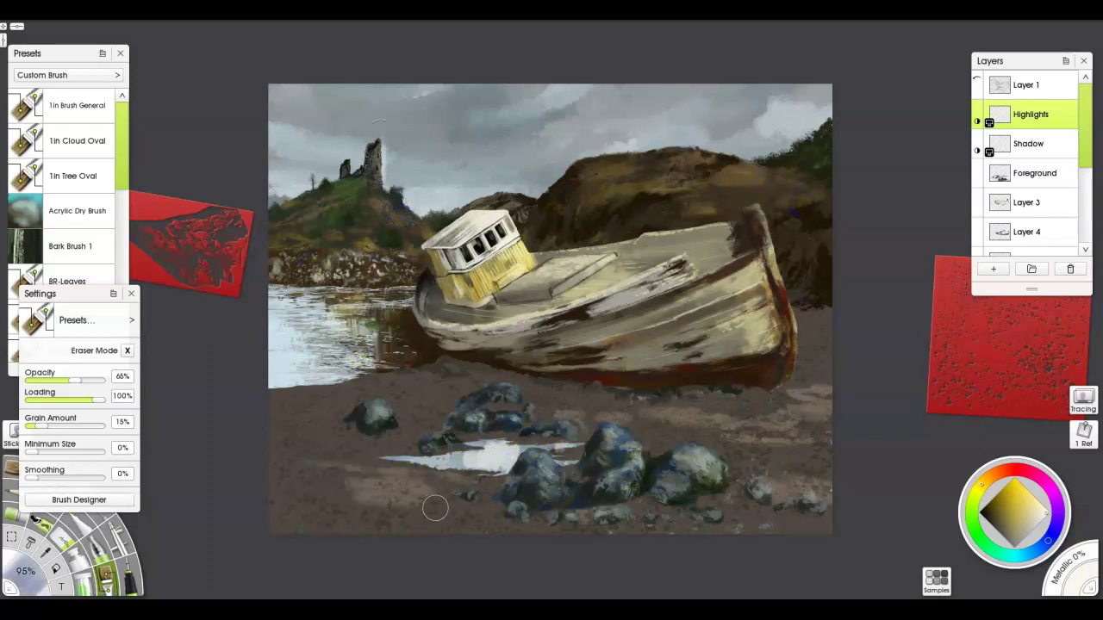
On the Shadow layer, shade the cabin, the sand under the hull, the rocks and the puddle with the Impasto Brush in dark blue.
{"action": "left_click", "coordinate": [749, 186], "text": "alt"}
{"action": "mouse_move", "coordinate": [620, 327]}
{"action": "left_mouse_down"}
{"action": "mouse_move", "coordinate": [572, 367]}
{"action": "mouse_move", "coordinate": [544, 341]}
{"action": "mouse_move", "coordinate": [619, 370]}
{"action": "mouse_move", "coordinate": [712, 367]}
{"action": "mouse_move", "coordinate": [512, 336]}
{"action": "mouse_move", "coordinate": [503, 306]}
{"action": "mouse_move", "coordinate": [462, 314]}
{"action": "mouse_move", "coordinate": [444, 269]}
{"action": "left_mouse_up"}
{"action": "scroll", "coordinate": [95, 216], "scroll_direction": "down", "scroll_amount": 5}
{"action": "left_click", "coordinate": [74, 113]}
{"action": "mouse_move", "coordinate": [422, 370]}
{"action": "left_mouse_down"}
{"action": "mouse_move", "coordinate": [546, 387]}
{"action": "mouse_move", "coordinate": [776, 380]}
{"action": "left_mouse_up"}
{"action": "mouse_move", "coordinate": [345, 422]}
{"action": "left_mouse_down"}
{"action": "mouse_move", "coordinate": [511, 432]}
{"action": "mouse_move", "coordinate": [563, 503]}
{"action": "mouse_move", "coordinate": [492, 495]}
{"action": "mouse_move", "coordinate": [810, 508]}
{"action": "left_mouse_up"}
{"action": "left_click_drag", "start_coordinate": [573, 448], "coordinate": [388, 461]}
Deepen the dark blue shading on the bow, hull and inner bulwark with the Impasto Brush and Medium Crayon.
{"action": "left_click_drag", "start_coordinate": [758, 226], "coordinate": [771, 353]}
{"action": "left_click_drag", "start_coordinate": [750, 280], "coordinate": [449, 346]}
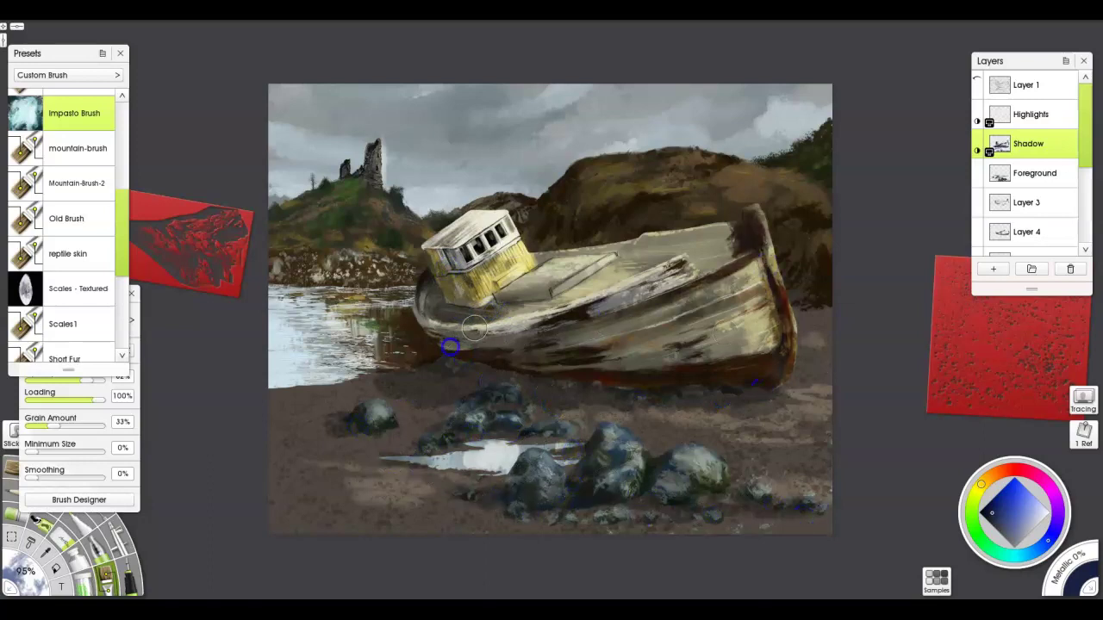
{"action": "key", "text": "c"}
{"action": "mouse_move", "coordinate": [726, 229]}
{"action": "left_mouse_down"}
{"action": "mouse_move", "coordinate": [546, 255]}
{"action": "mouse_move", "coordinate": [727, 246]}
{"action": "mouse_move", "coordinate": [673, 249]}
{"action": "left_mouse_up"}
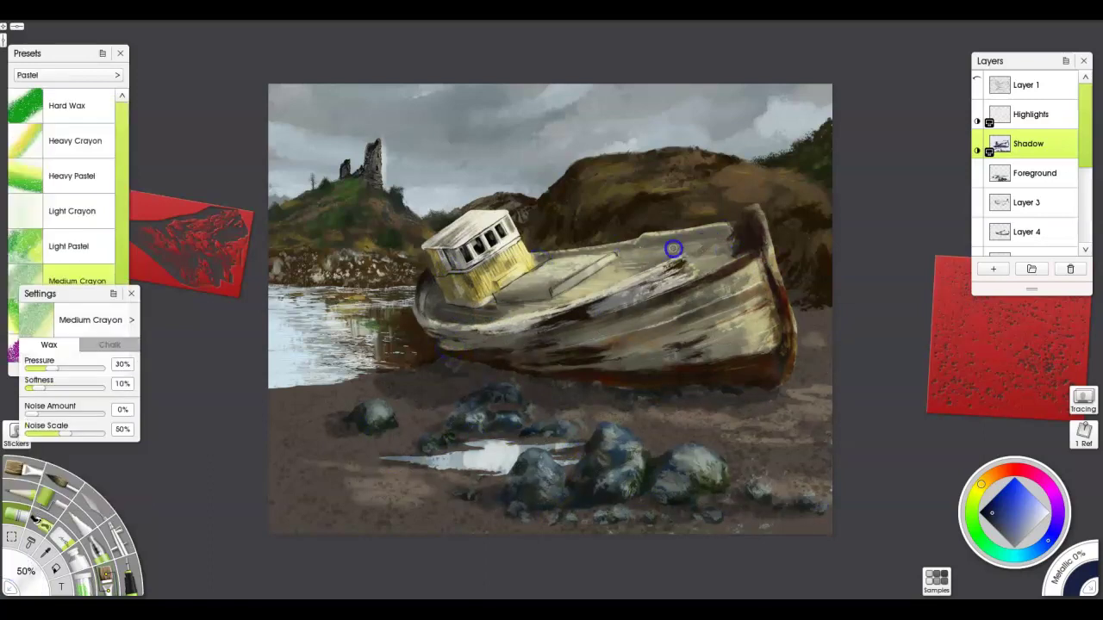
{"action": "key", "text": "u"}
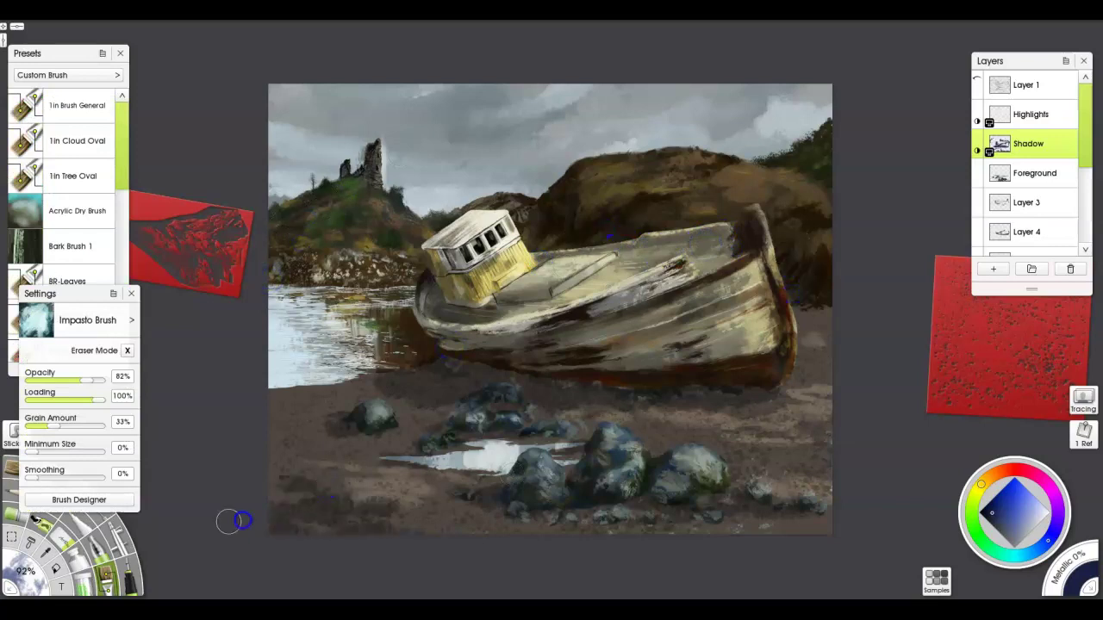
{"action": "left_click", "coordinate": [444, 307], "text": "alt"}
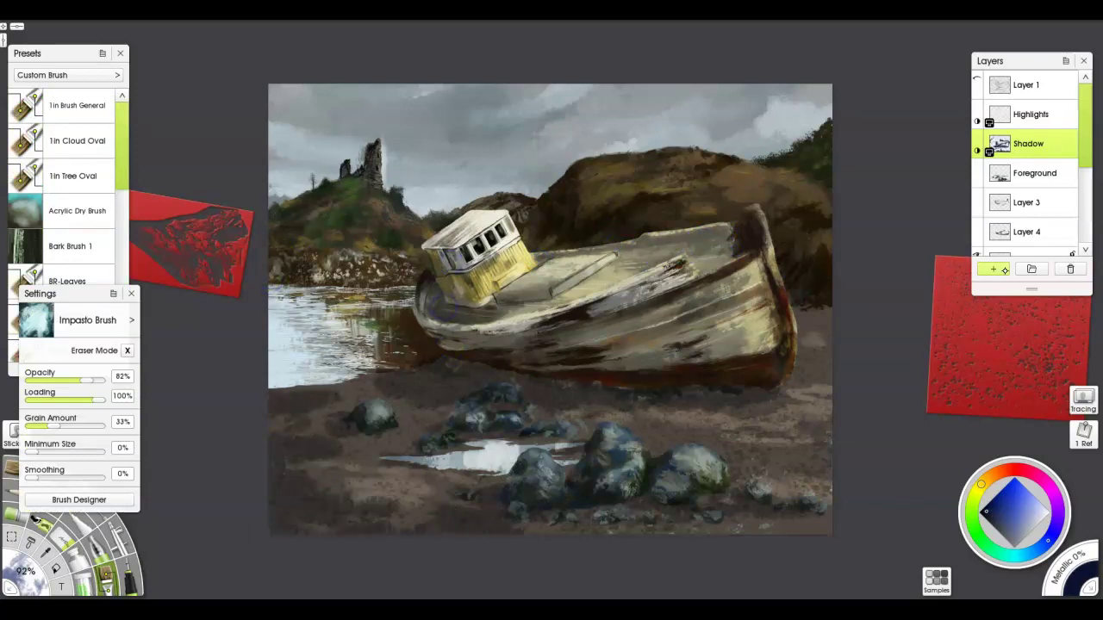
Duplicate the Shadow layer to strengthen the shadows.
{"action": "right_click", "coordinate": [1020, 140]}
{"action": "left_click", "coordinate": [978, 284]}
{"action": "left_click", "coordinate": [978, 152]}
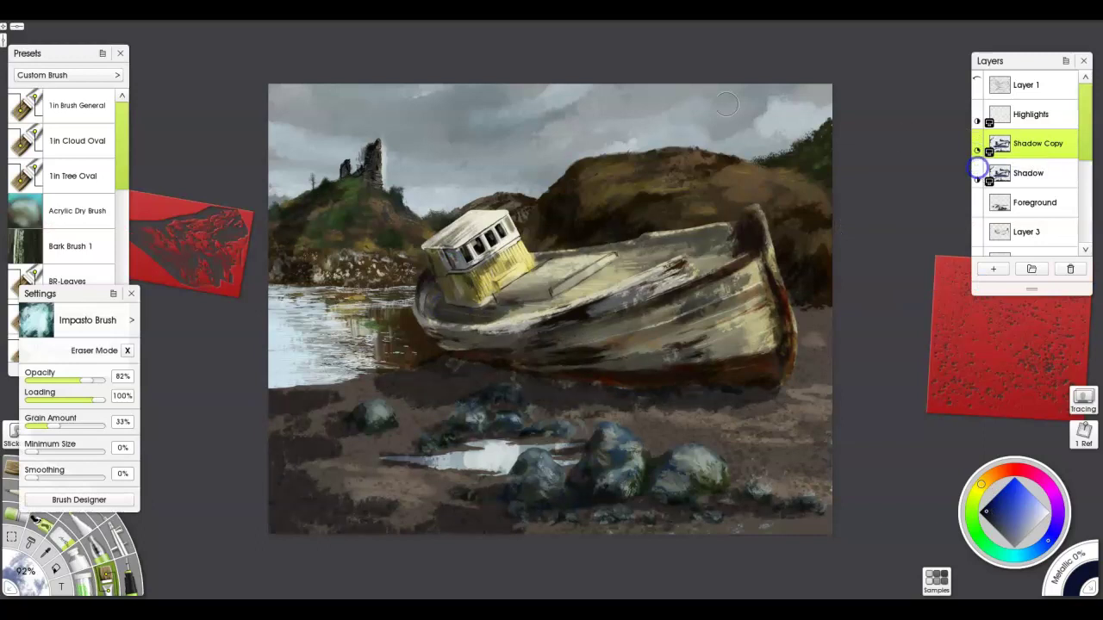
Erase and blend excess shading on Shadow Copy with the eraser and Hard Wet Blender, and merge it into Shadow.
{"action": "left_click", "coordinate": [93, 239]}
{"action": "key", "text": "e"}
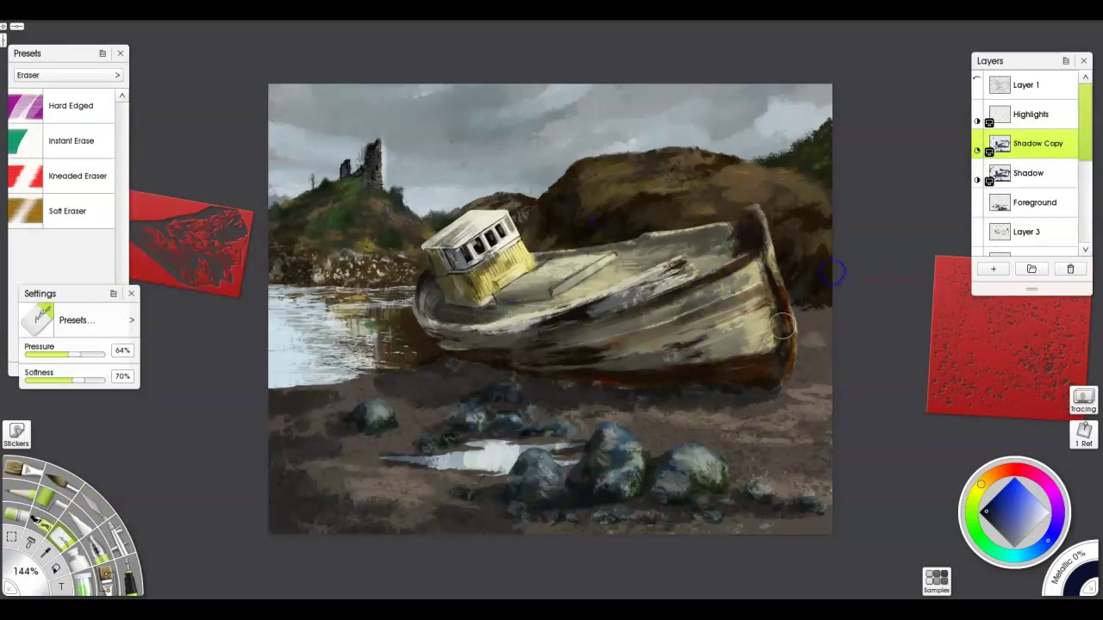
{"action": "left_click", "coordinate": [71, 141]}
{"action": "key", "text": "k"}
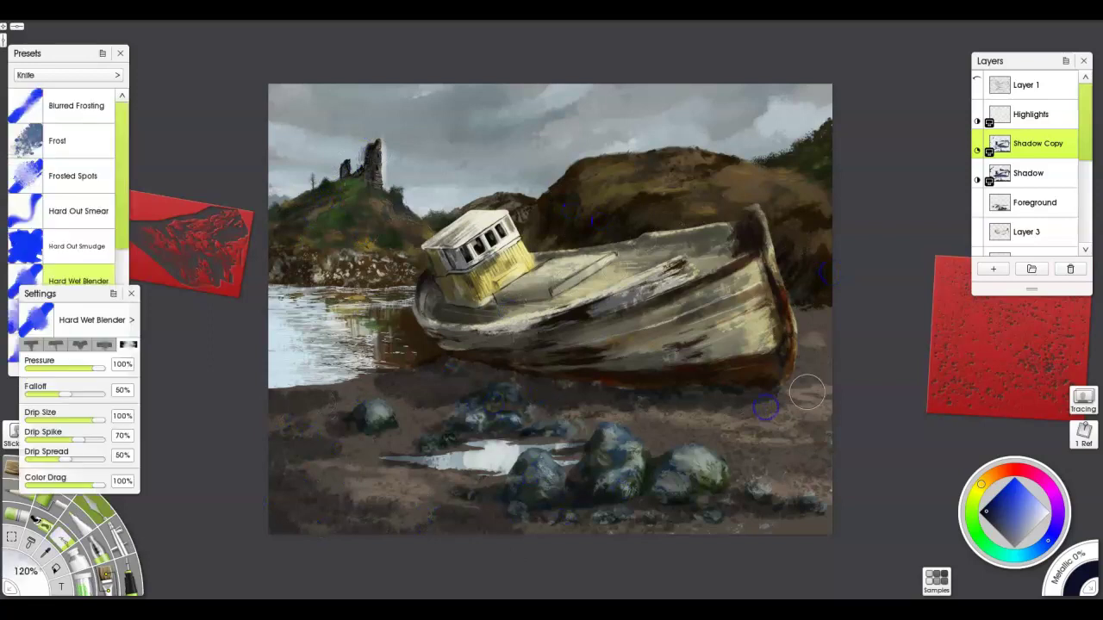
{"action": "key", "text": "e"}
{"action": "key", "text": "ctrl+e"}
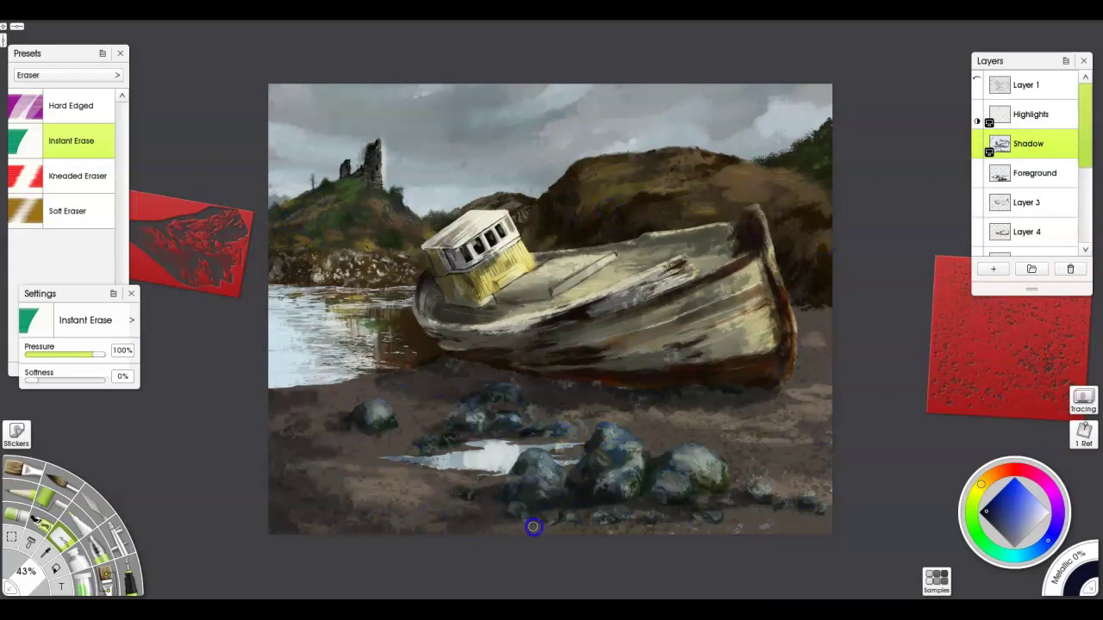
Clean up excess light and dark paint with Instant Erase, alternating between the Highlights and Shadow layers.
{"action": "key", "text": "alt+bracketright"}
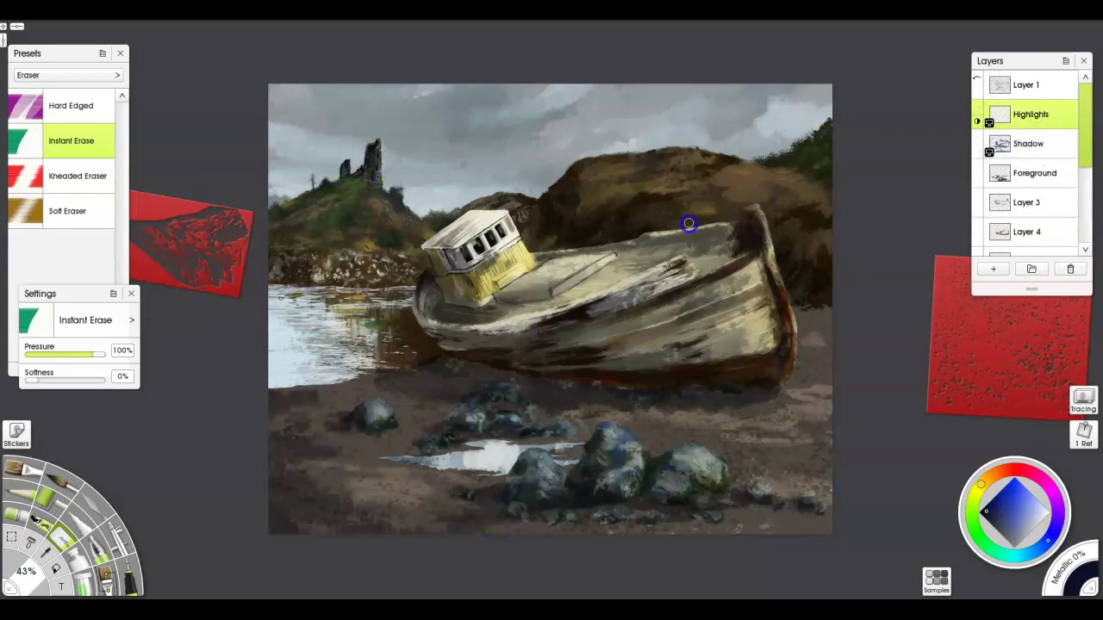
{"action": "key", "text": "alt+bracketleft"}
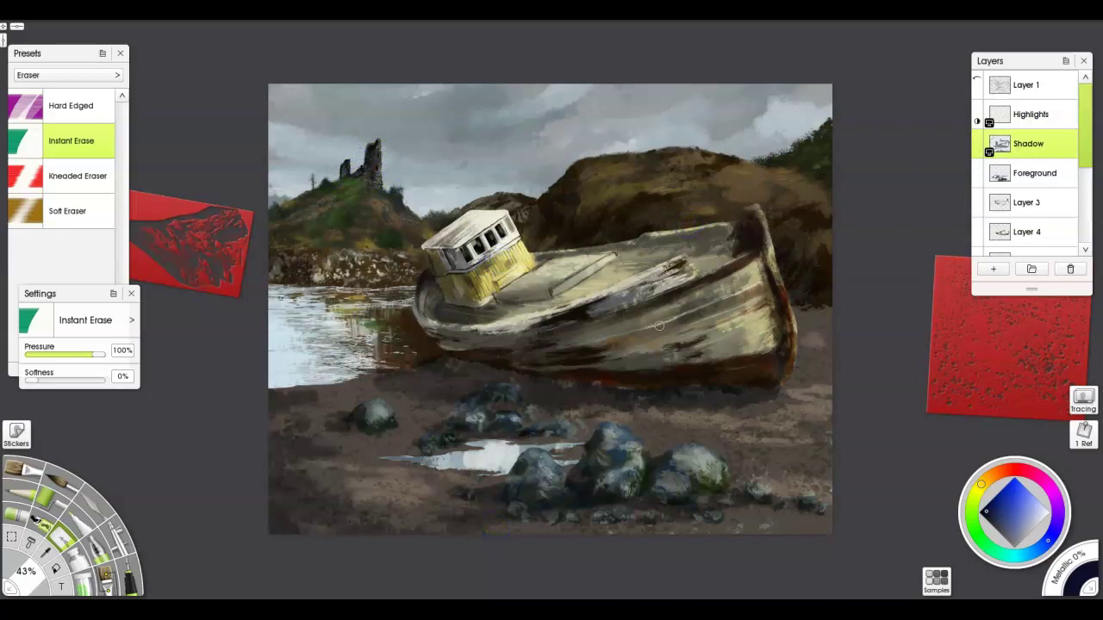
{"action": "key", "text": "alt+bracketright"}
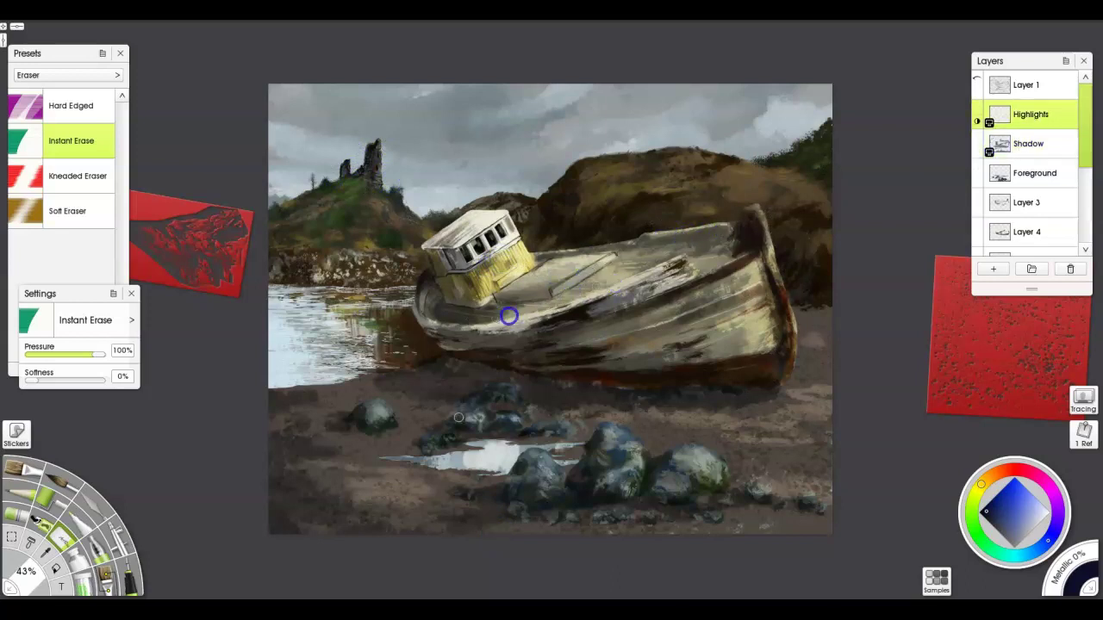
{"action": "key", "text": "alt+bracketleft"}
Break up the shading edges on the boat and beach with the Harsh Chaos knife on the Shadow and Highlights layers.
{"action": "key", "text": "k"}
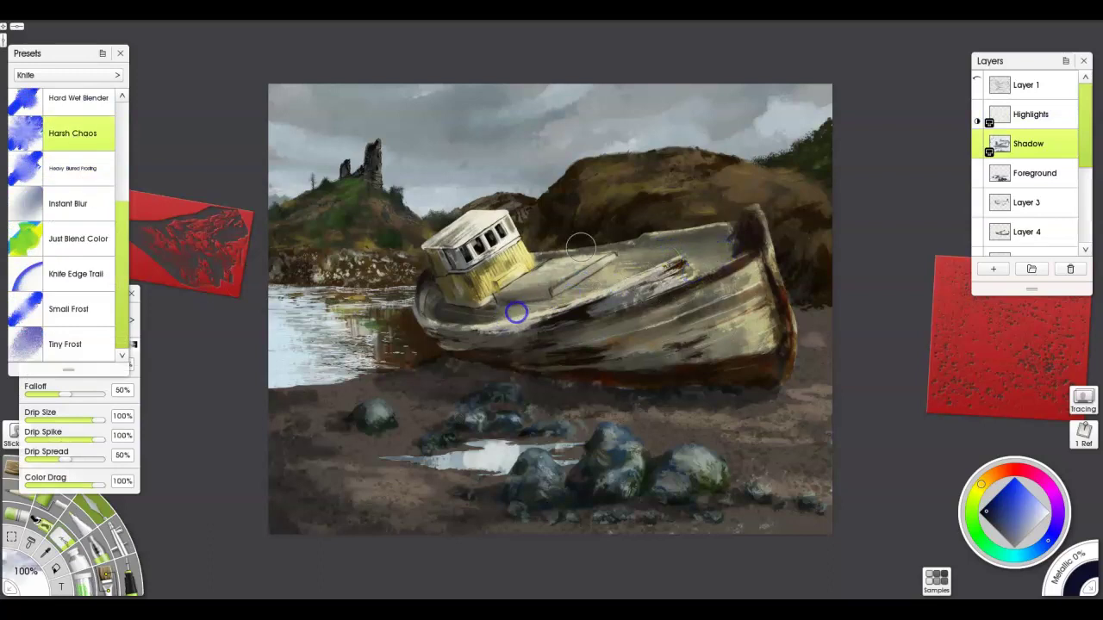
{"action": "key", "text": "alt+bracketright"}
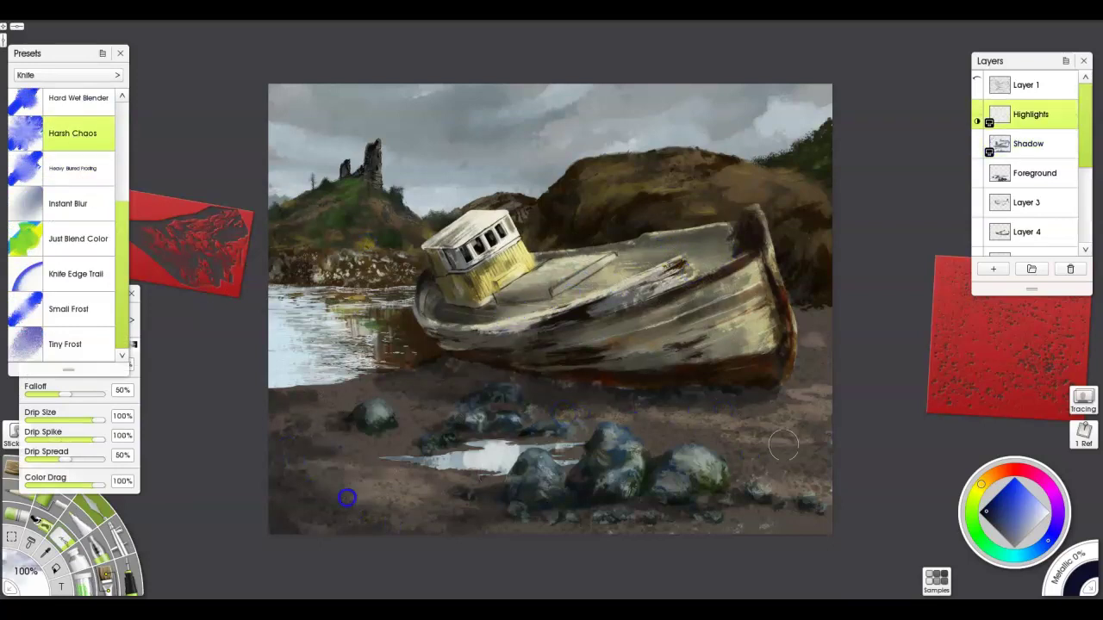
{"action": "left_click", "coordinate": [1031, 142]}
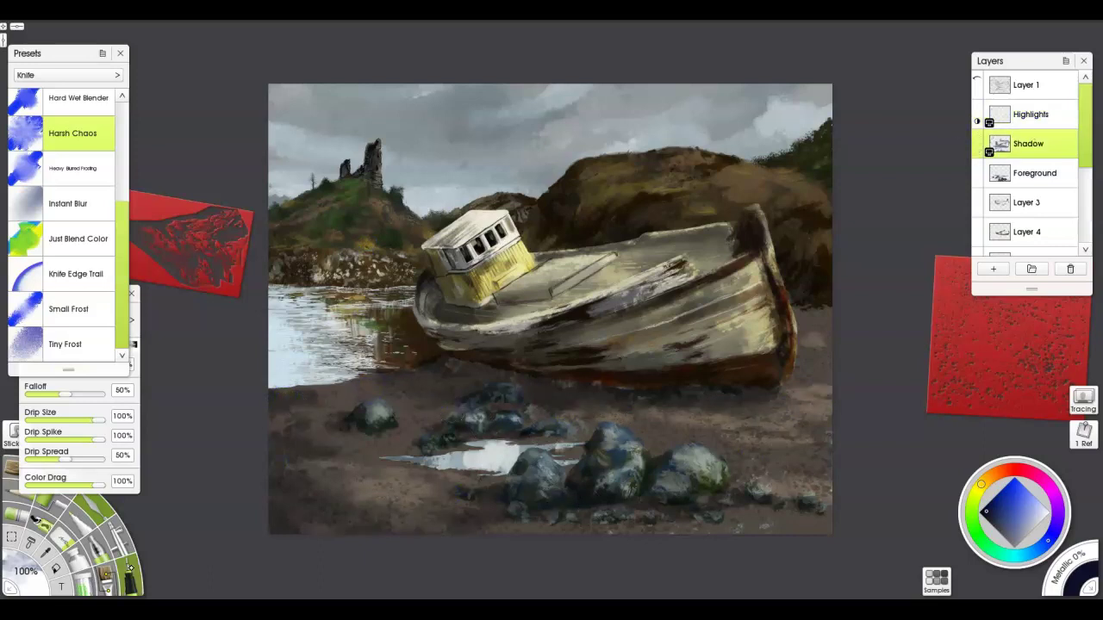
Draw dark plank lines and cracks along the hull and bow with the Hard Tip pencil, and soften them with Hard Out Smear.
{"action": "left_click", "coordinate": [129, 569]}
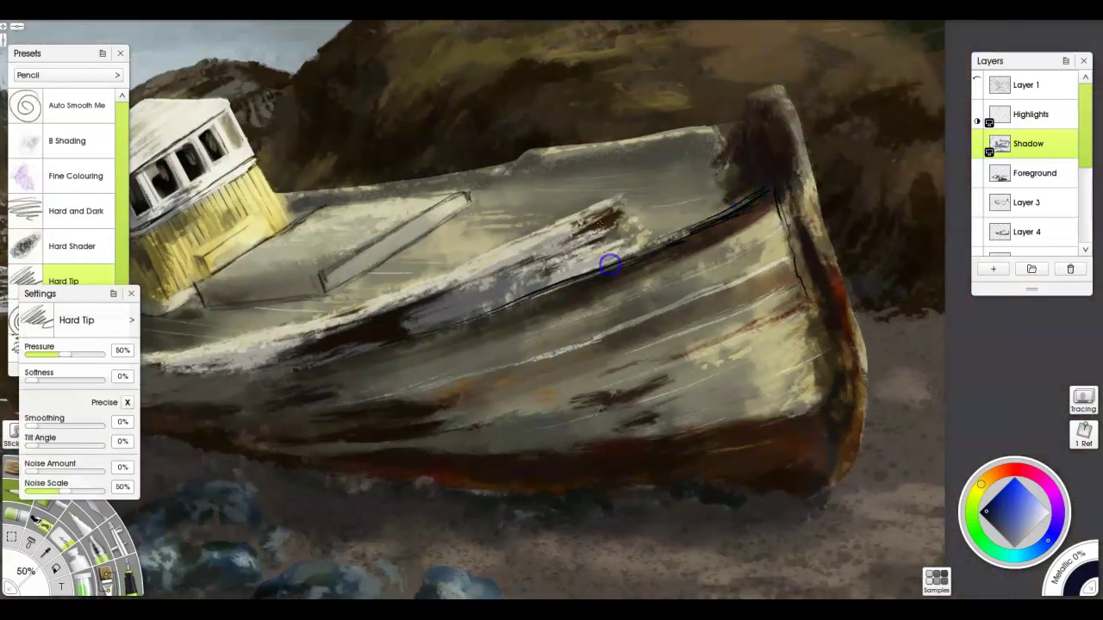
{"action": "mouse_move", "coordinate": [609, 264]}
{"action": "left_mouse_down"}
{"action": "mouse_move", "coordinate": [509, 271]}
{"action": "mouse_move", "coordinate": [633, 250]}
{"action": "mouse_move", "coordinate": [456, 268]}
{"action": "left_mouse_up"}
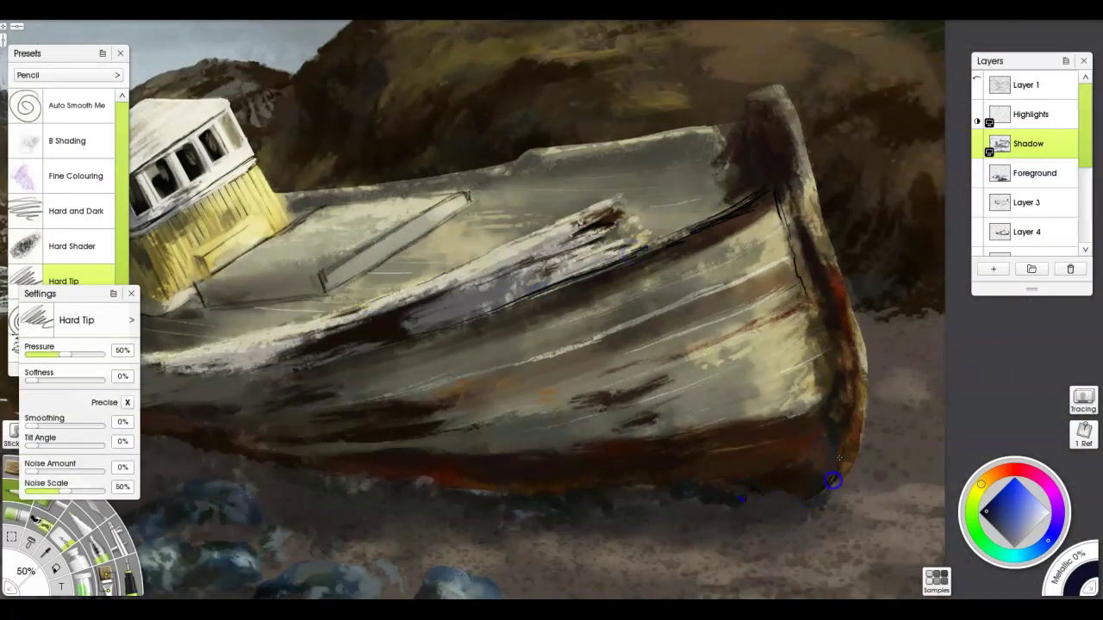
{"action": "key", "text": "k"}
{"action": "left_click_drag", "start_coordinate": [775, 196], "coordinate": [689, 234]}
{"action": "left_click", "coordinate": [102, 211]}
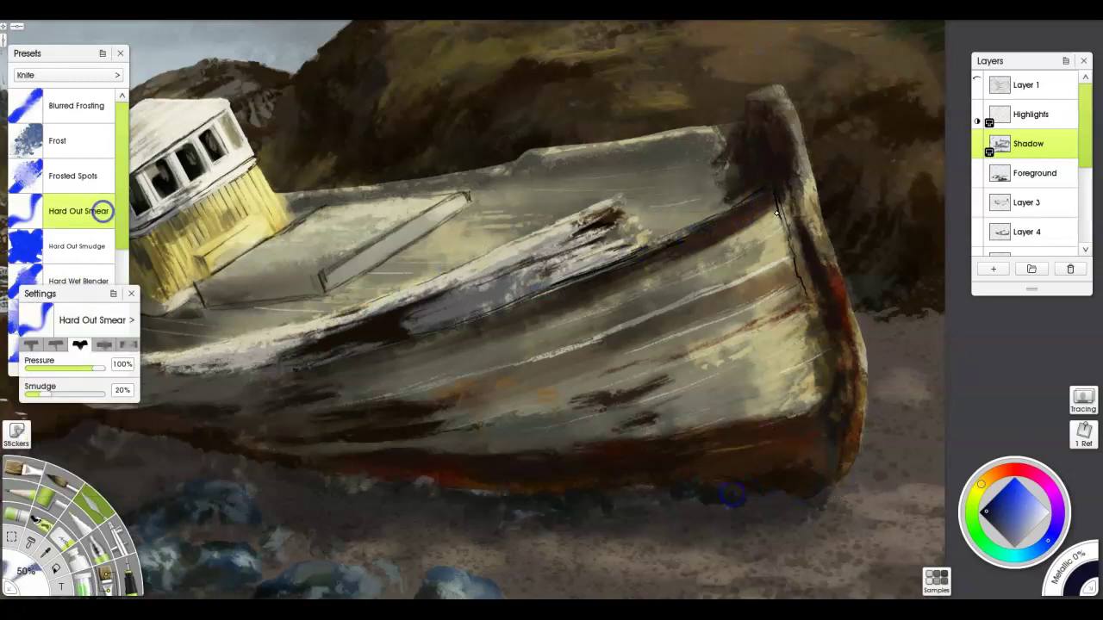
Add a layer above Shadow, draw dark Hard Tip lines around the cabin and stern, and soften them with Hard Out Smear.
{"action": "key", "text": "e"}
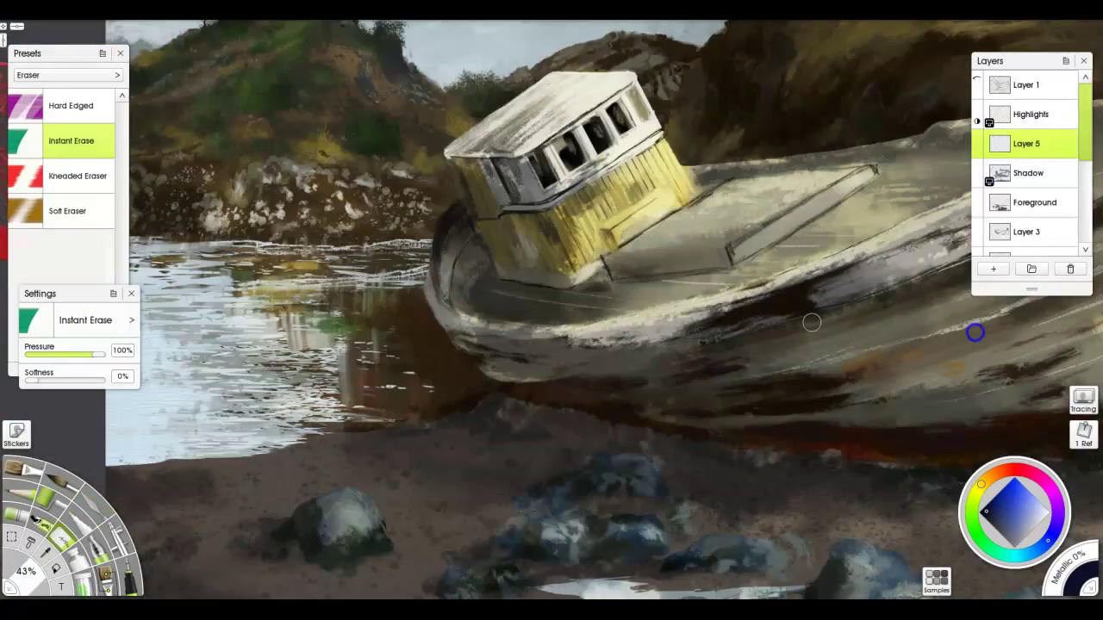
{"action": "key", "text": "p"}
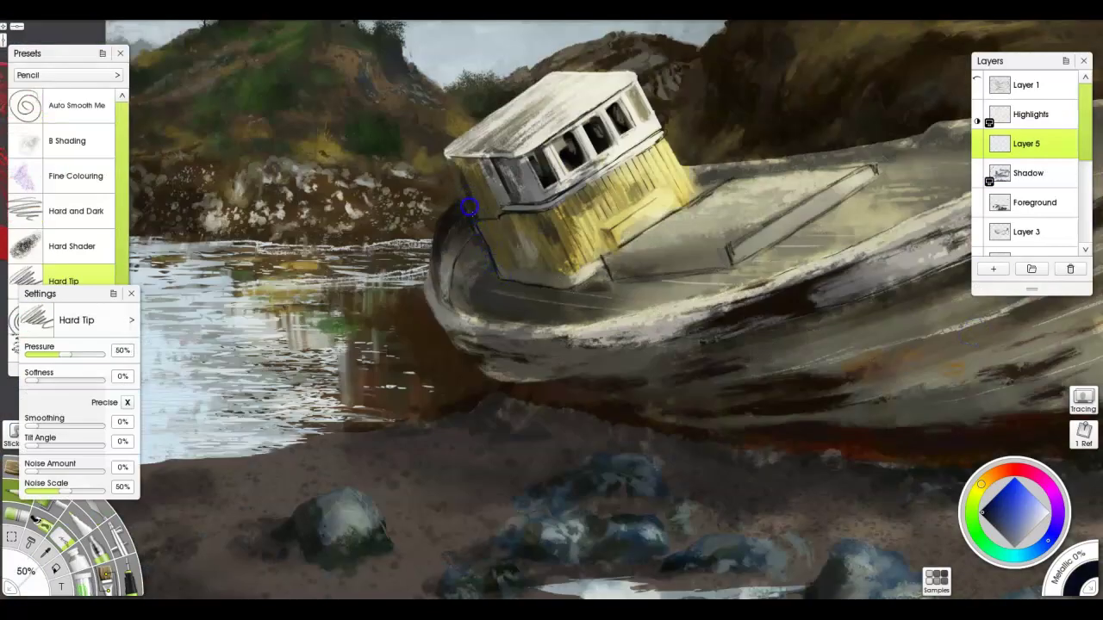
{"action": "key", "text": "k"}
{"action": "left_click_drag", "start_coordinate": [437, 297], "coordinate": [462, 235]}
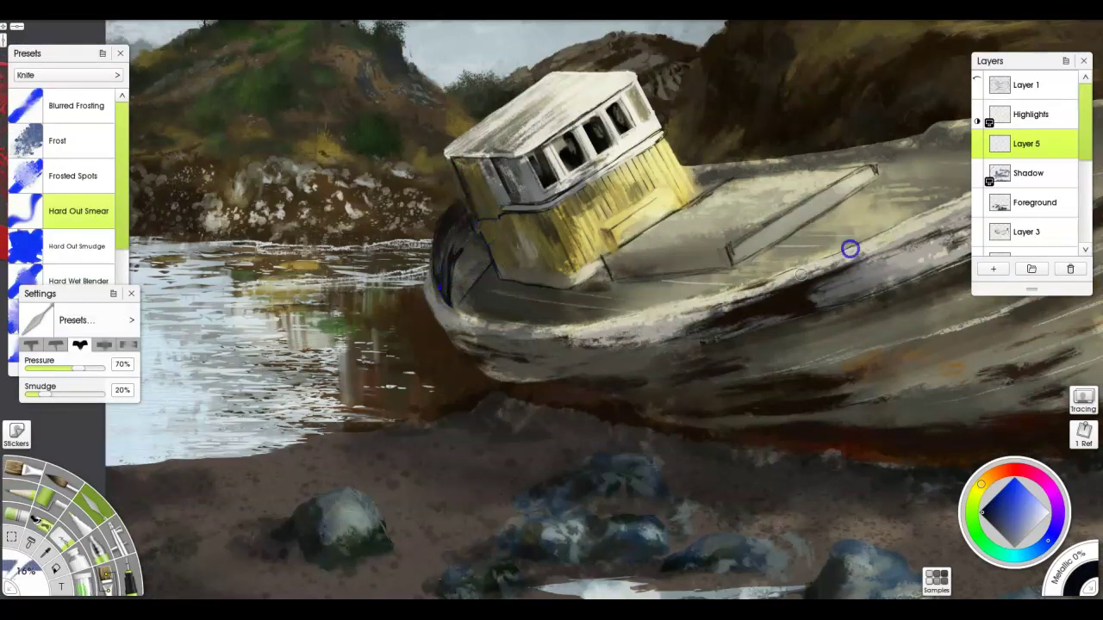
Paint dark blue shading along the underside of the hull near the stern and blend it with the knife.
{"action": "key", "text": "b"}
{"action": "mouse_move", "coordinate": [632, 369]}
{"action": "left_mouse_down"}
{"action": "mouse_move", "coordinate": [728, 393]}
{"action": "mouse_move", "coordinate": [645, 377]}
{"action": "left_mouse_up"}
{"action": "key", "text": "k"}
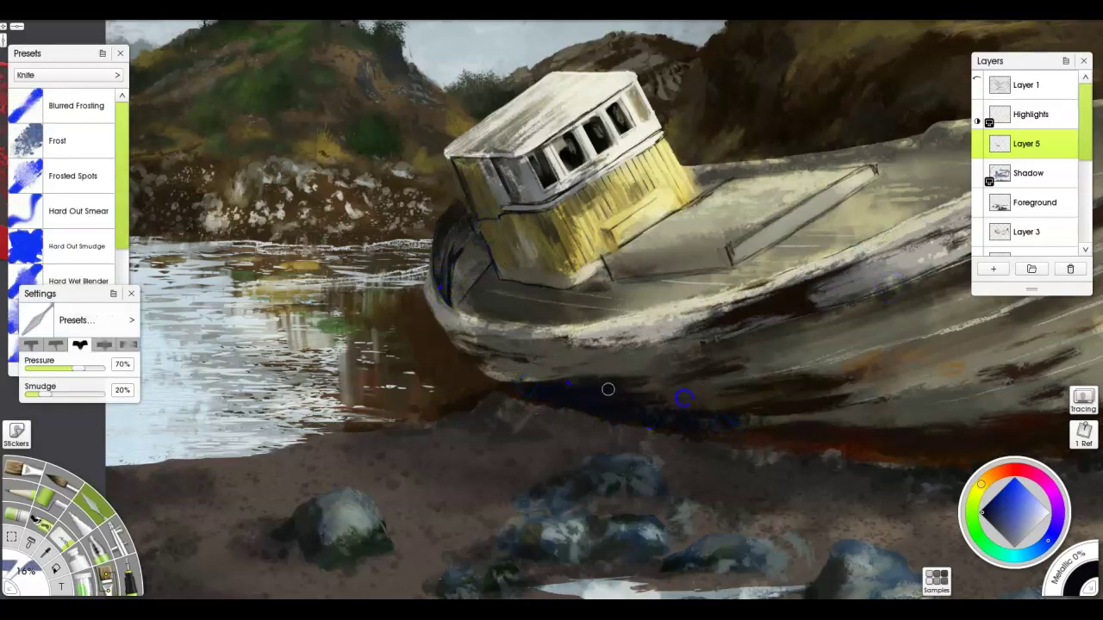
Shade the cabin's side wall, the stern and the front face of the deck hatch with the Soft Marker pen, sampling nearby colors.
{"action": "key", "text": "n"}
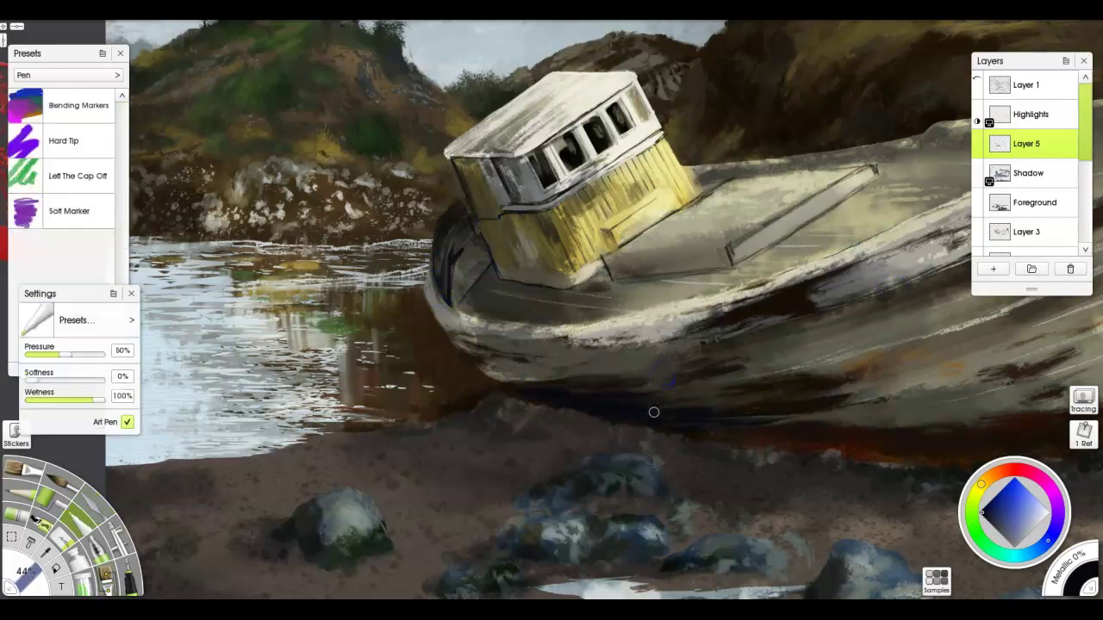
{"action": "left_click", "coordinate": [69, 211]}
{"action": "mouse_move", "coordinate": [496, 171]}
{"action": "left_mouse_down"}
{"action": "mouse_move", "coordinate": [507, 196]}
{"action": "mouse_move", "coordinate": [513, 170]}
{"action": "left_mouse_up"}
{"action": "left_click_drag", "start_coordinate": [482, 229], "coordinate": [430, 292]}
{"action": "mouse_move", "coordinate": [626, 265]}
{"action": "left_mouse_down"}
{"action": "mouse_move", "coordinate": [690, 251]}
{"action": "mouse_move", "coordinate": [651, 267]}
{"action": "mouse_move", "coordinate": [604, 265]}
{"action": "left_mouse_up"}
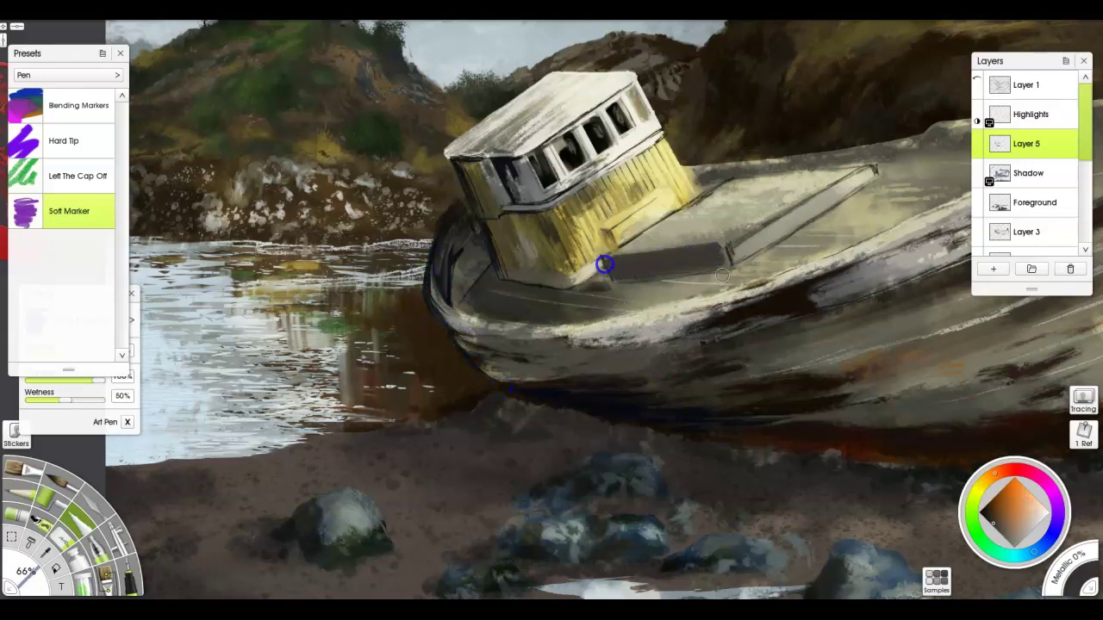
{"action": "left_click", "coordinate": [576, 227], "text": "alt"}
{"action": "left_click", "coordinate": [574, 172], "text": "alt"}
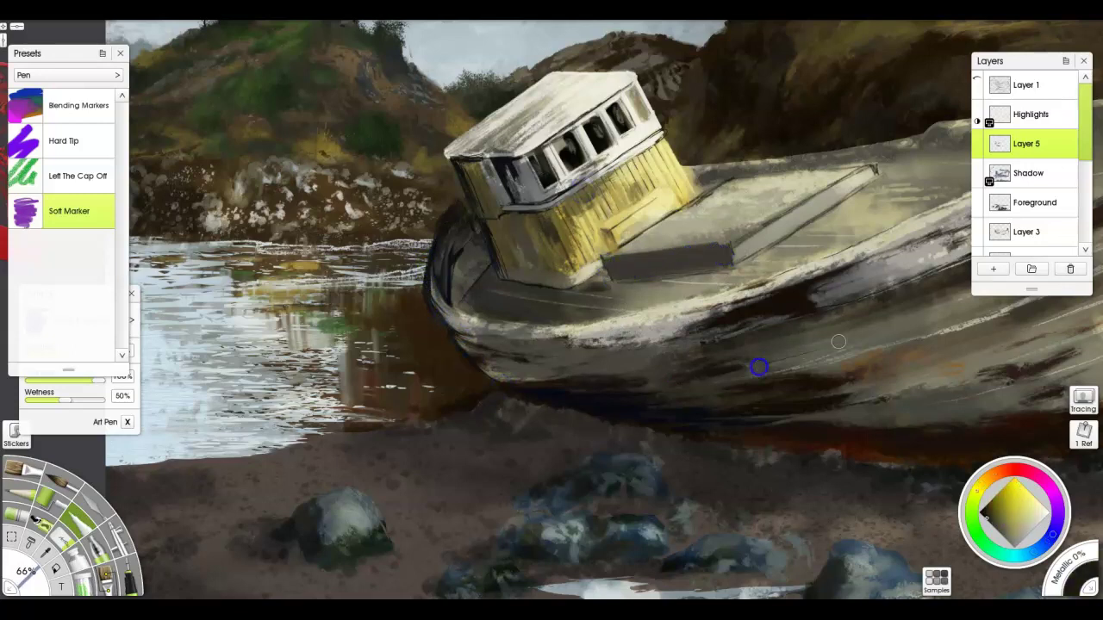
Darken the inside of the bow and the line beneath the far gunwale with the Soft Marker, and blend the edges.
{"action": "scroll", "coordinate": [756, 370], "scroll_direction": "right", "scroll_amount": 5}
{"action": "mouse_move", "coordinate": [776, 227]}
{"action": "left_mouse_down"}
{"action": "mouse_move", "coordinate": [388, 362]}
{"action": "mouse_move", "coordinate": [629, 287]}
{"action": "mouse_move", "coordinate": [537, 309]}
{"action": "mouse_move", "coordinate": [783, 248]}
{"action": "mouse_move", "coordinate": [668, 389]}
{"action": "left_mouse_up"}
{"action": "left_click", "coordinate": [786, 147], "text": "alt"}
{"action": "left_click_drag", "start_coordinate": [784, 165], "coordinate": [637, 241]}
{"action": "left_click_drag", "start_coordinate": [696, 137], "coordinate": [478, 177]}
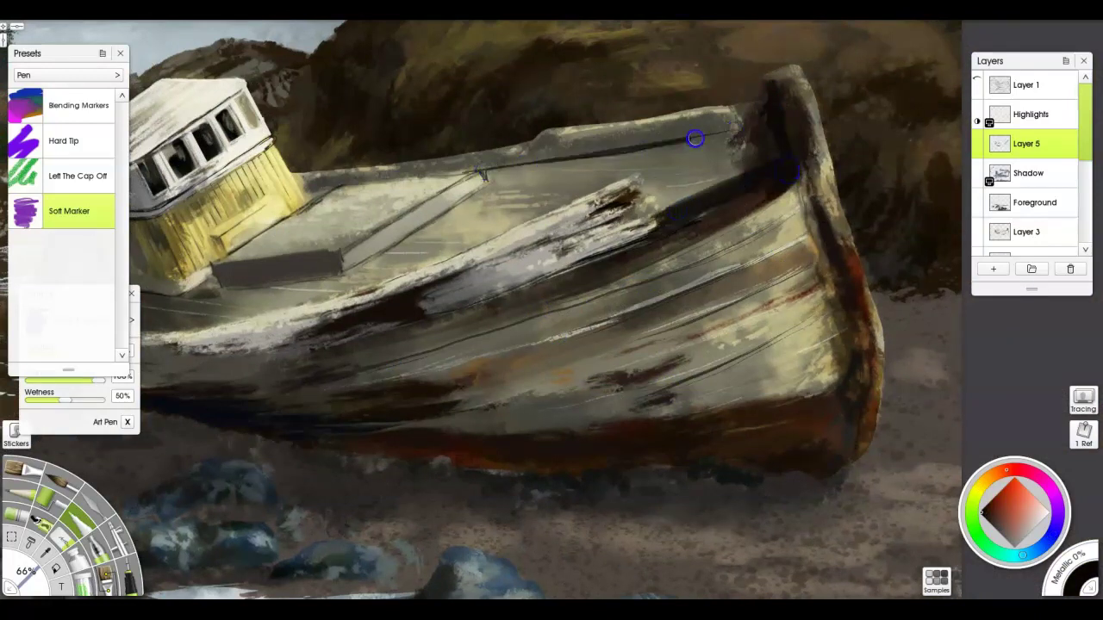
{"action": "key", "text": "k"}
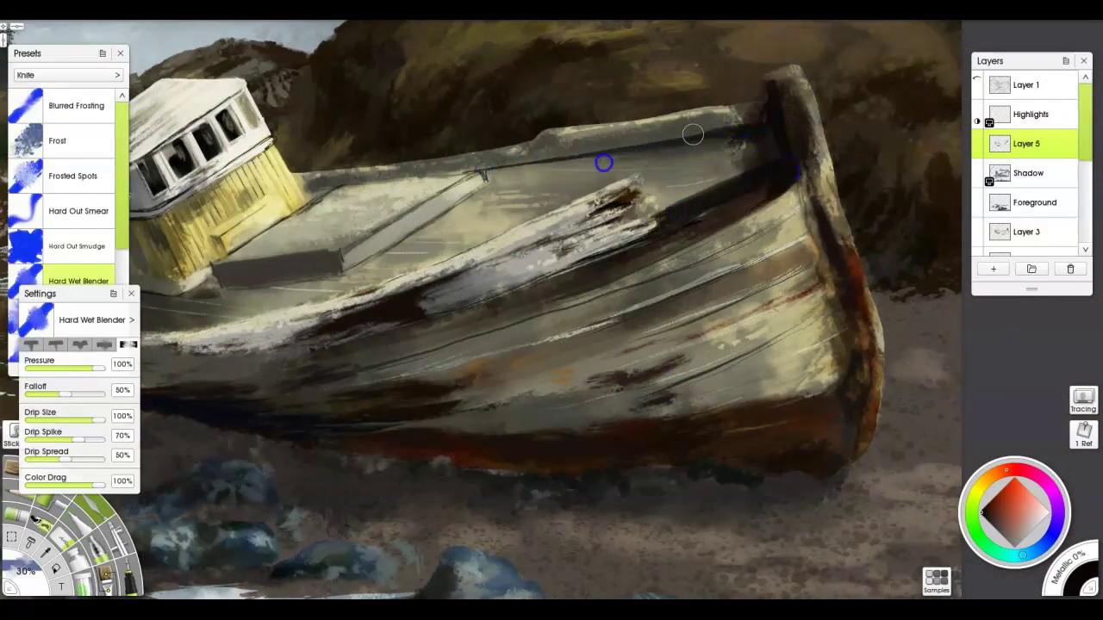
Draw dark ropes hanging from the bow post to the beach with the Ink Pen, and add thin light highlights along them.
{"action": "key", "text": "i"}
{"action": "left_click_drag", "start_coordinate": [780, 125], "coordinate": [527, 560]}
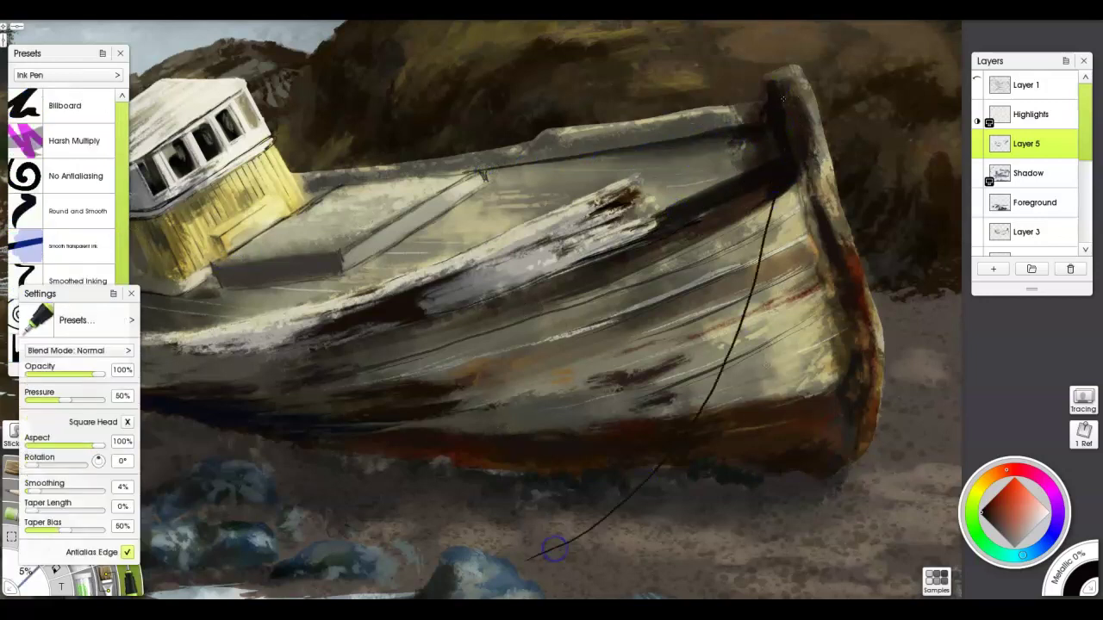
{"action": "left_click_drag", "start_coordinate": [806, 88], "coordinate": [958, 558]}
{"action": "left_click", "coordinate": [797, 327], "text": "alt"}
{"action": "mouse_move", "coordinate": [782, 116]}
{"action": "left_mouse_down"}
{"action": "mouse_move", "coordinate": [753, 279]}
{"action": "mouse_move", "coordinate": [691, 427]}
{"action": "left_mouse_up"}
{"action": "left_click", "coordinate": [691, 426], "text": "ctrl"}
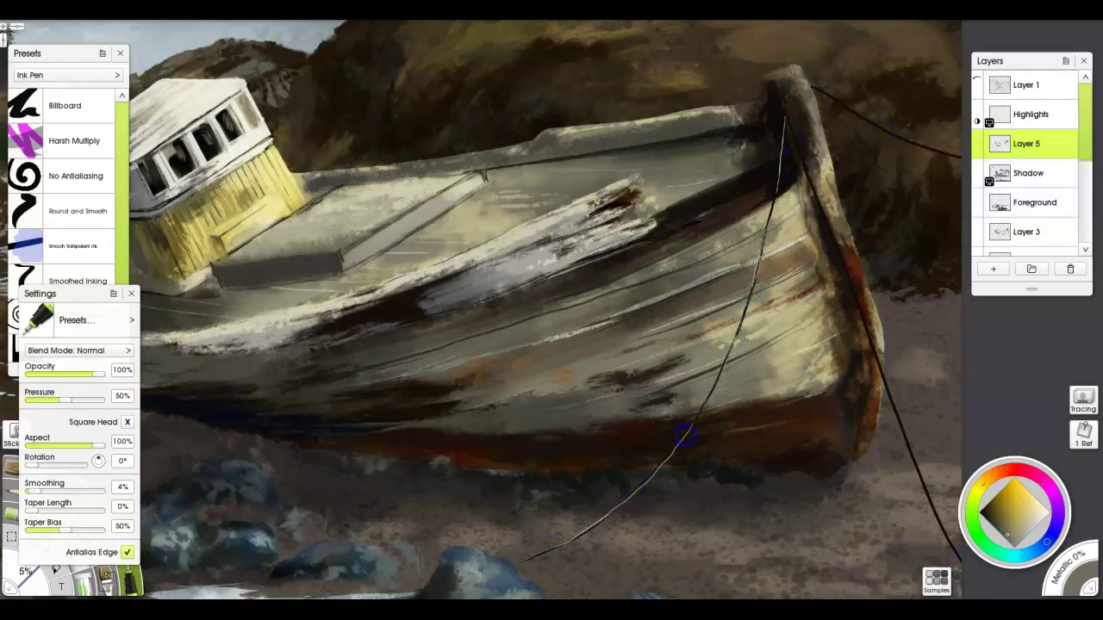
{"action": "left_click_drag", "start_coordinate": [891, 401], "coordinate": [974, 578]}
{"action": "mouse_move", "coordinate": [848, 104]}
{"action": "left_mouse_down"}
{"action": "mouse_move", "coordinate": [819, 79]}
{"action": "mouse_move", "coordinate": [807, 92]}
{"action": "mouse_move", "coordinate": [853, 109]}
{"action": "mouse_move", "coordinate": [811, 86]}
{"action": "mouse_move", "coordinate": [845, 99]}
{"action": "mouse_move", "coordinate": [890, 134]}
{"action": "left_mouse_up"}
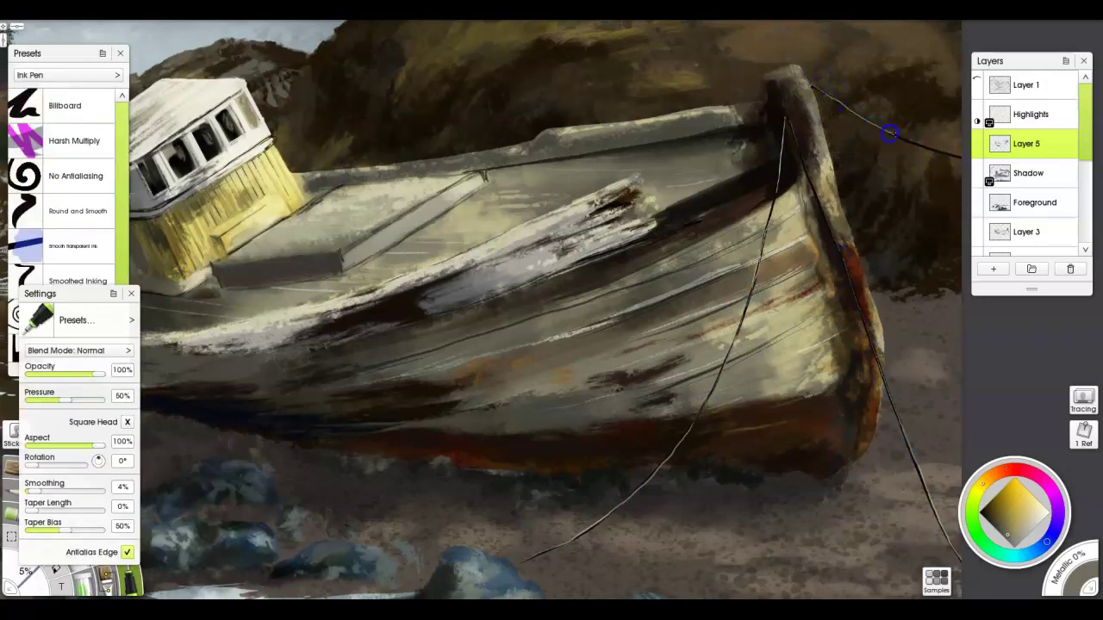
Wrap rope loops around the bow post and trim the rope's end behind the foreground rock with Instant Erase.
{"action": "left_click", "coordinate": [805, 97], "text": "alt"}
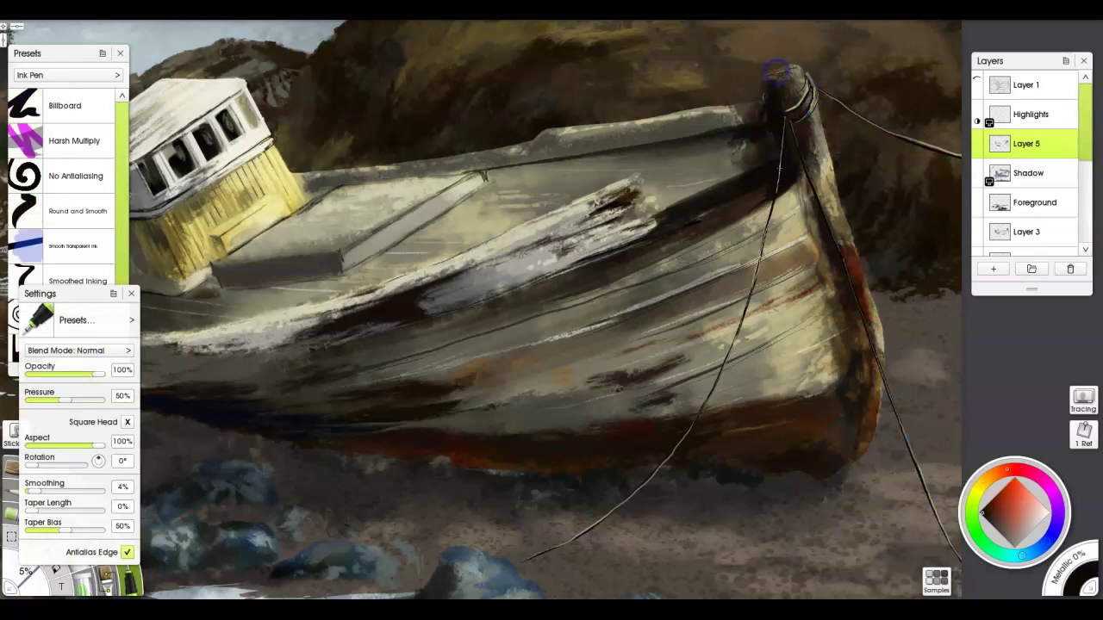
{"action": "scroll", "coordinate": [623, 502], "scroll_direction": "up", "scroll_amount": 3}
{"action": "key", "text": "e"}
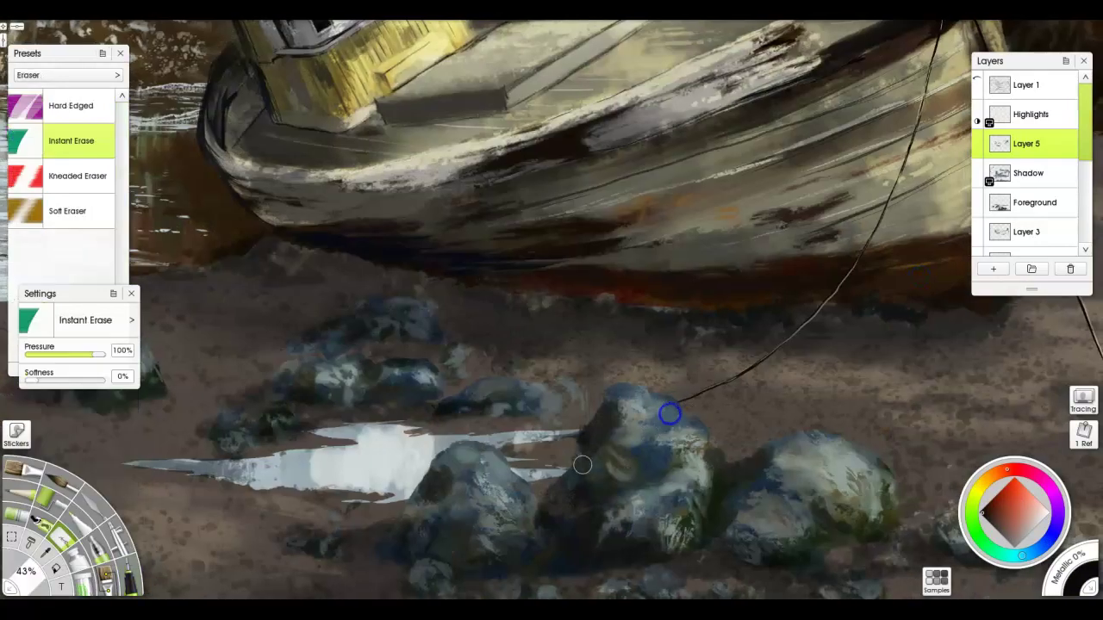
Draw a dark leaning mast rising from the cabin roof with the Ink Pen, add a light side, and tidy it with Instant Erase.
{"action": "key", "text": "ctrl+0"}
{"action": "key", "text": "i"}
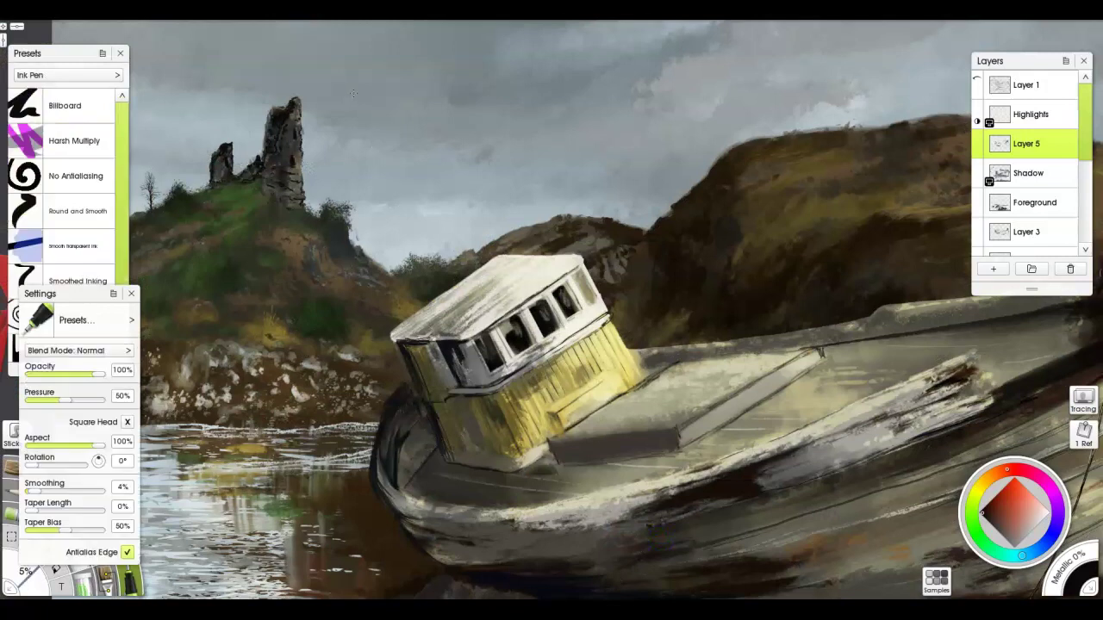
{"action": "left_click_drag", "start_coordinate": [350, 91], "coordinate": [455, 284]}
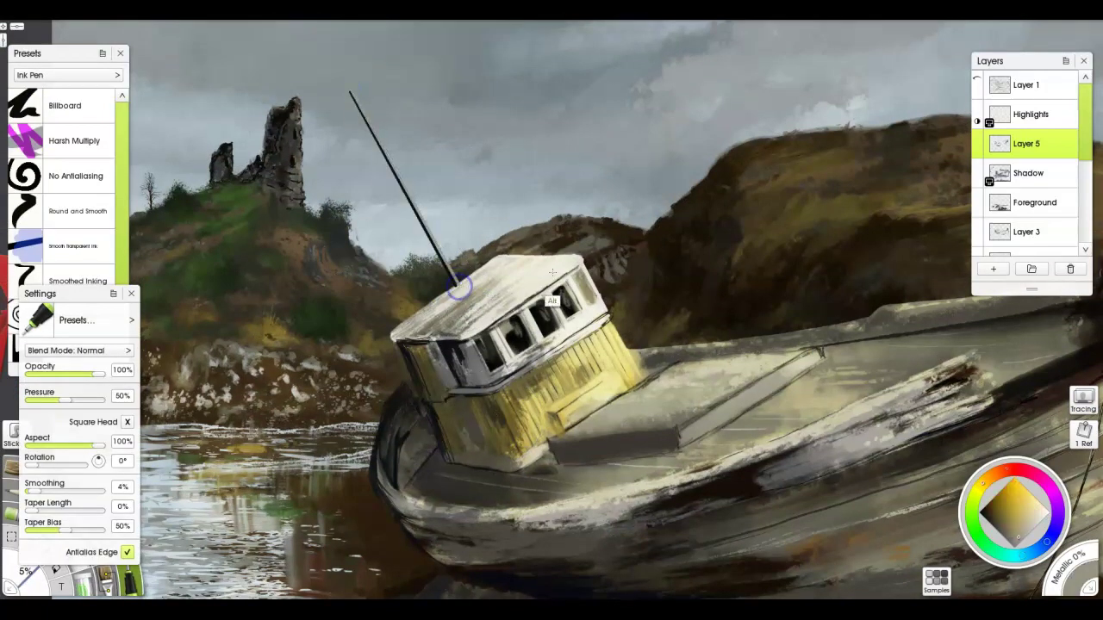
{"action": "left_click_drag", "start_coordinate": [349, 90], "coordinate": [455, 284]}
{"action": "key", "text": "e"}
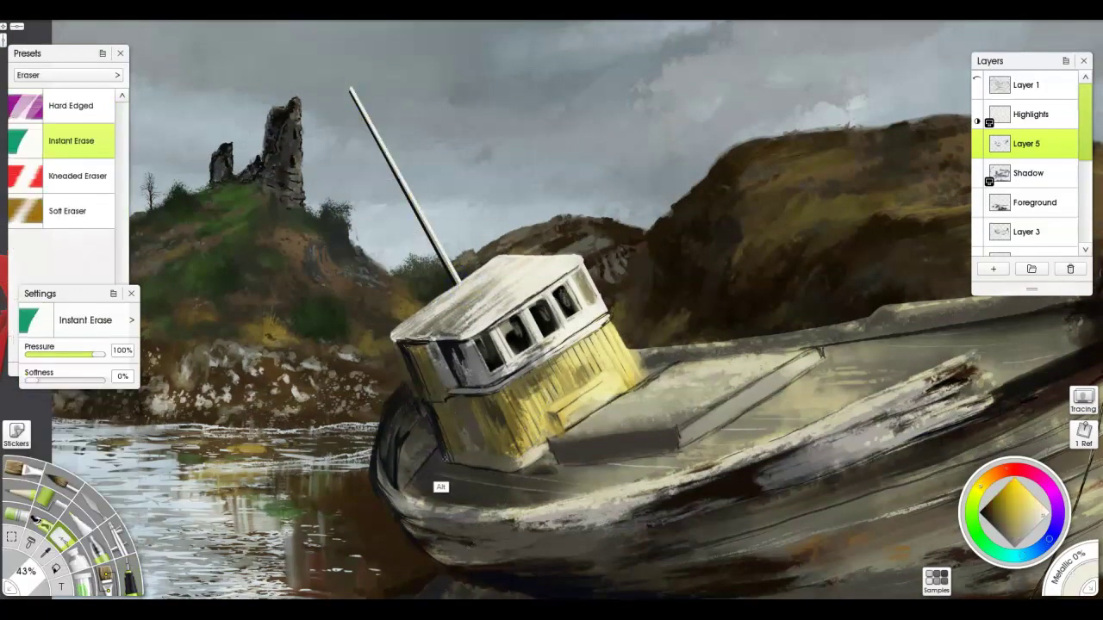
Add two thin crossbars across the mast with a smaller Ink Pen and lighten parts of them.
{"action": "key", "text": "i"}
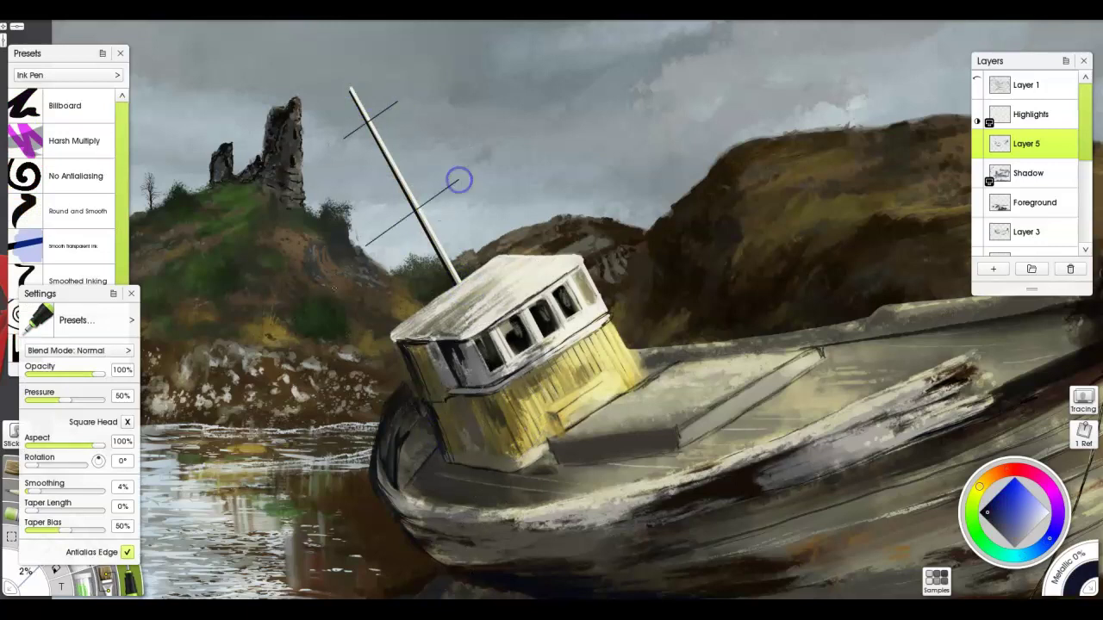
{"action": "left_click", "coordinate": [417, 210], "text": "ctrl"}
{"action": "left_click", "coordinate": [450, 290], "text": "ctrl"}
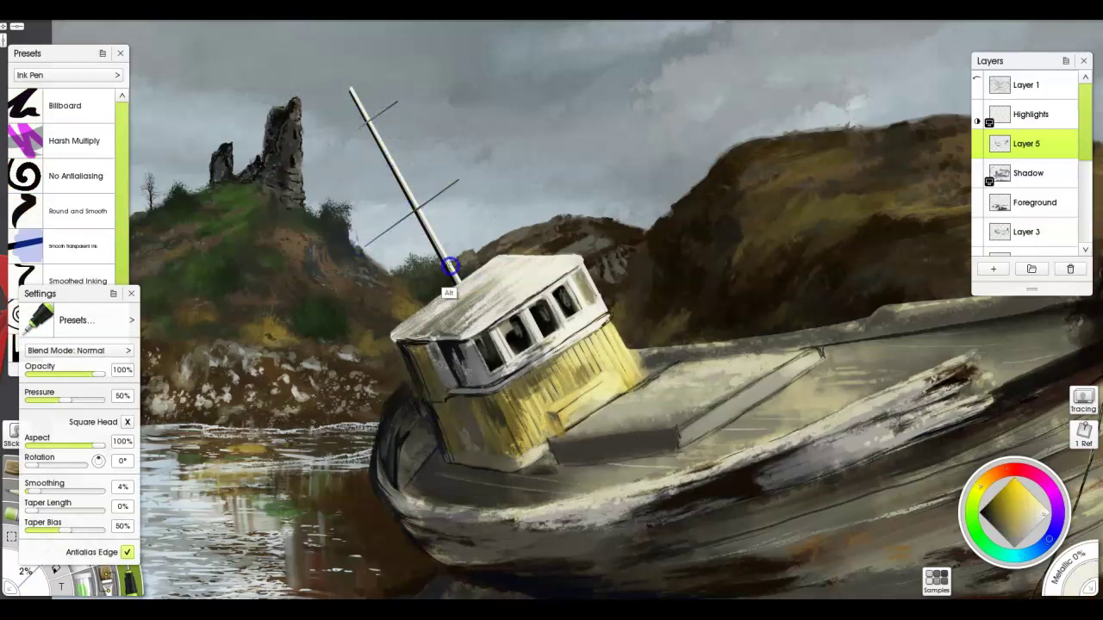
Roughen the mast's edges and thicken the lower crossbar with dark and light Hard Tip pencil strokes.
{"action": "key", "text": "p"}
{"action": "scroll", "coordinate": [343, 138], "scroll_direction": "up", "scroll_amount": 5}
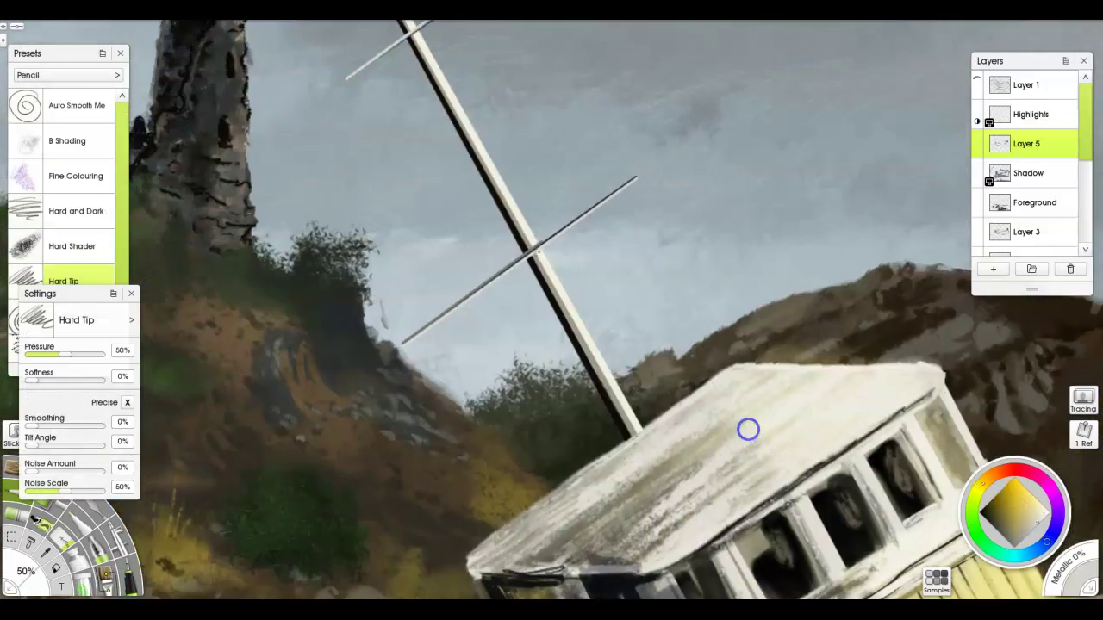
{"action": "scroll", "coordinate": [438, 116], "scroll_direction": "up", "scroll_amount": 1}
{"action": "left_click_drag", "start_coordinate": [515, 263], "coordinate": [558, 338]}
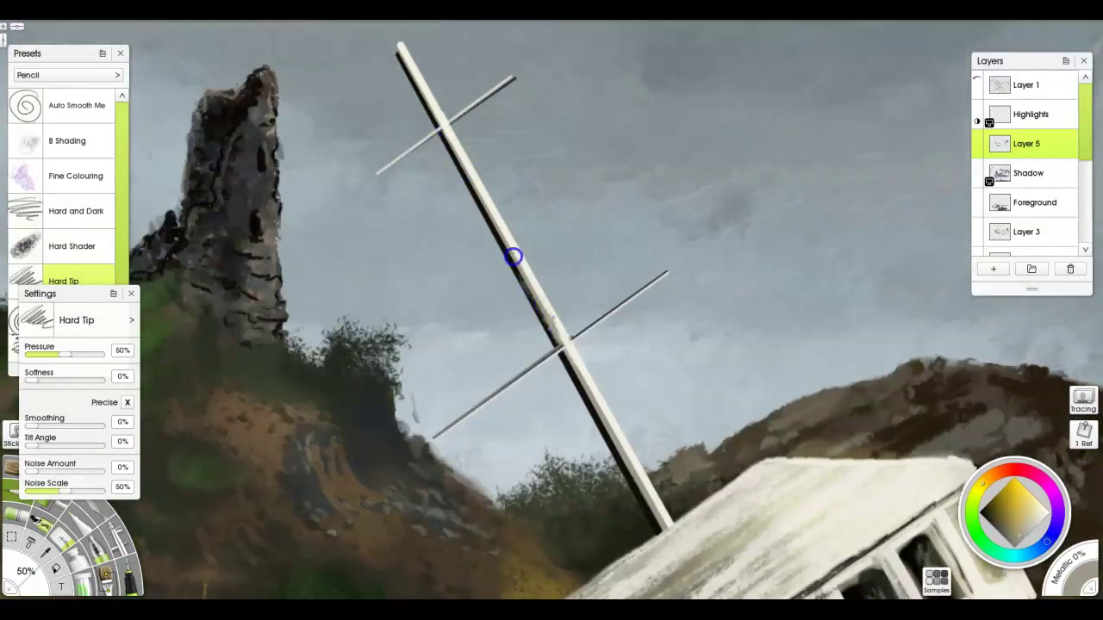
{"action": "left_click", "coordinate": [662, 525], "text": "alt"}
{"action": "left_click_drag", "start_coordinate": [615, 446], "coordinate": [565, 360]}
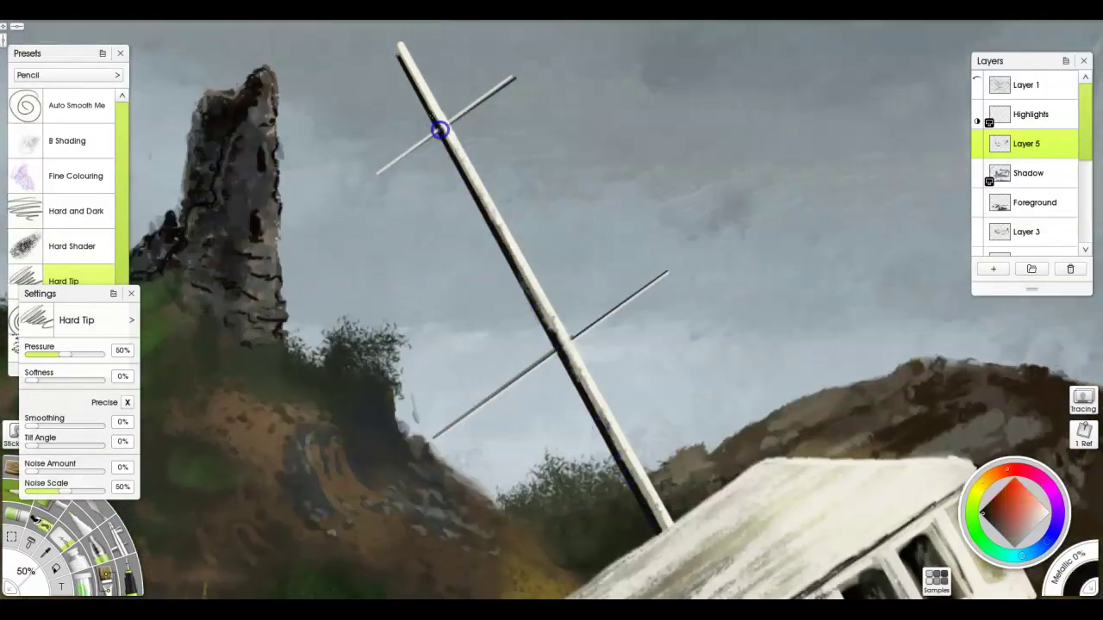
{"action": "left_click_drag", "start_coordinate": [437, 424], "coordinate": [561, 327]}
{"action": "left_click", "coordinate": [561, 327], "text": "alt"}
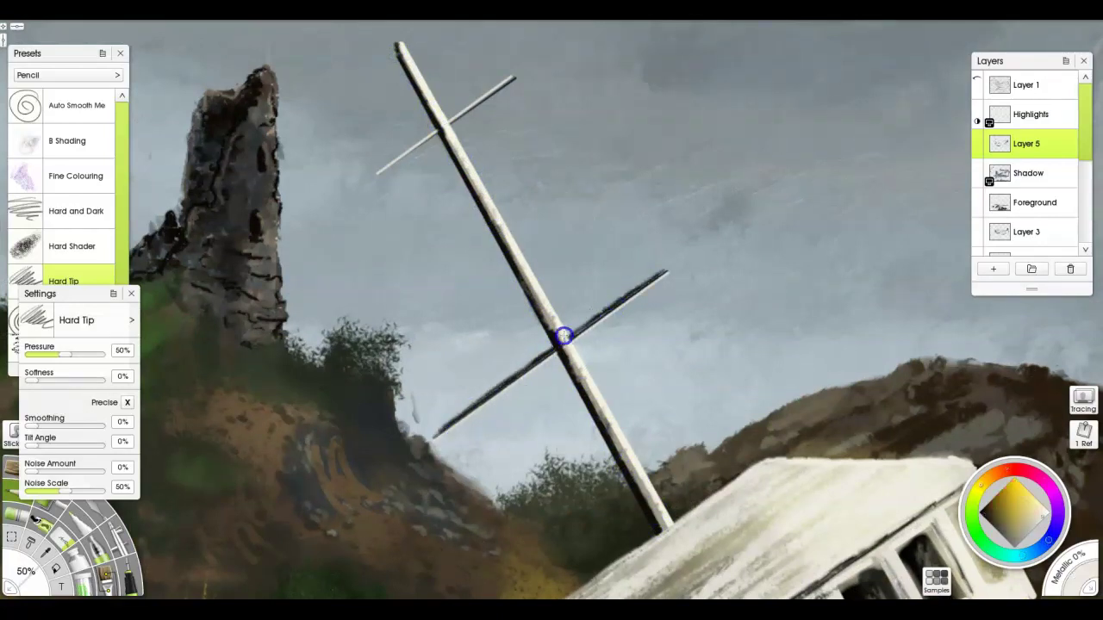
Draw thin light rigging lines from the mast's crossbars to the cabin roof with the Ink Pen, undoing misplaced strokes.
{"action": "key", "text": "i"}
{"action": "mouse_move", "coordinate": [379, 172]}
{"action": "left_mouse_down"}
{"action": "mouse_move", "coordinate": [612, 566]}
{"action": "mouse_move", "coordinate": [570, 594]}
{"action": "left_mouse_up"}
{"action": "key", "text": "ctrl+z"}
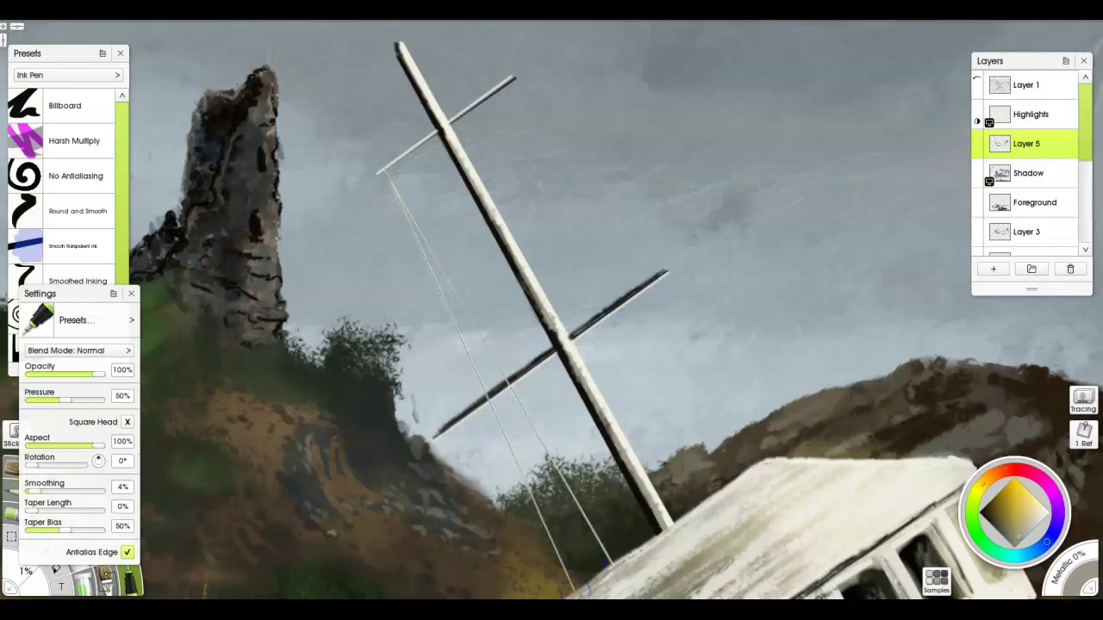
{"action": "key", "text": "ctrl+z"}
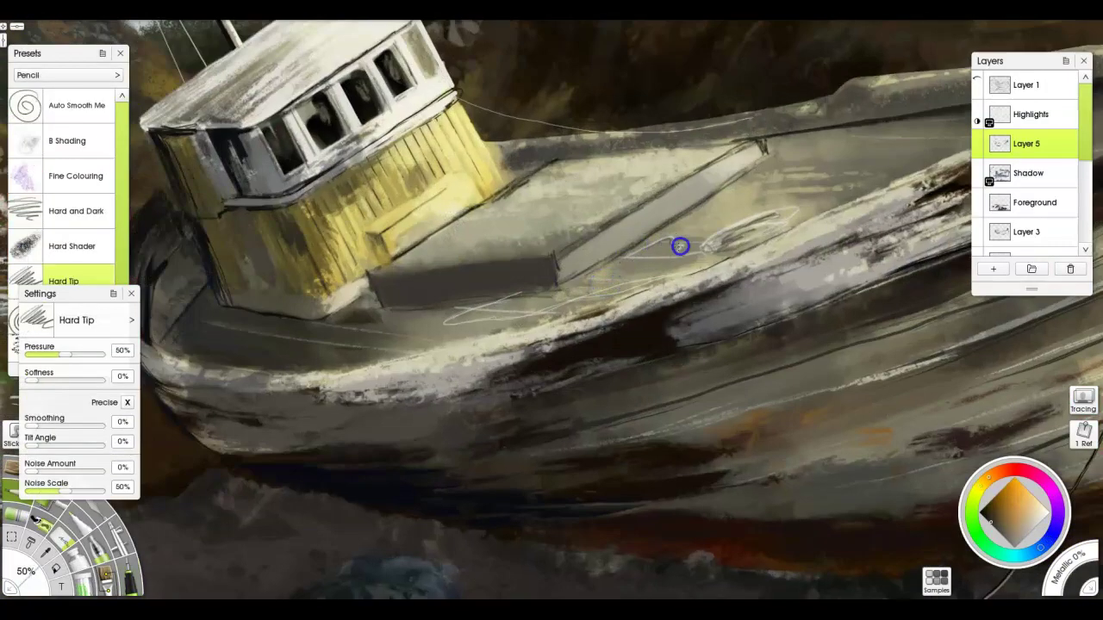
Sketch a coiled rope on the deck and a loose line from the stern onto the beach with the Hard Tip pencil.
{"action": "left_click_drag", "start_coordinate": [793, 217], "coordinate": [699, 249]}
{"action": "key", "text": "k"}
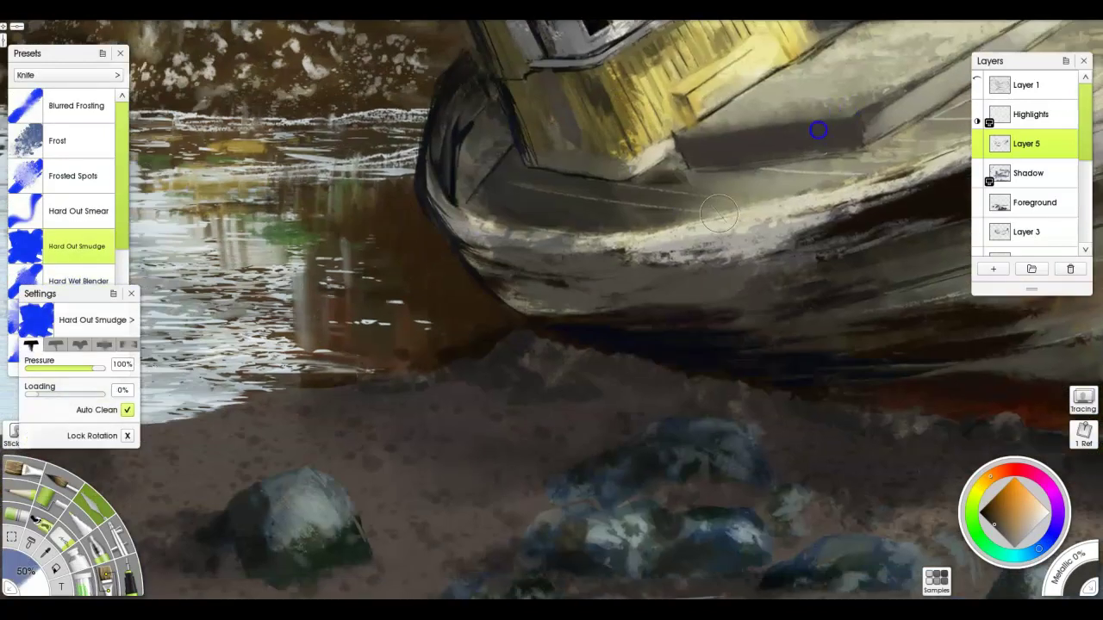
{"action": "key", "text": "p"}
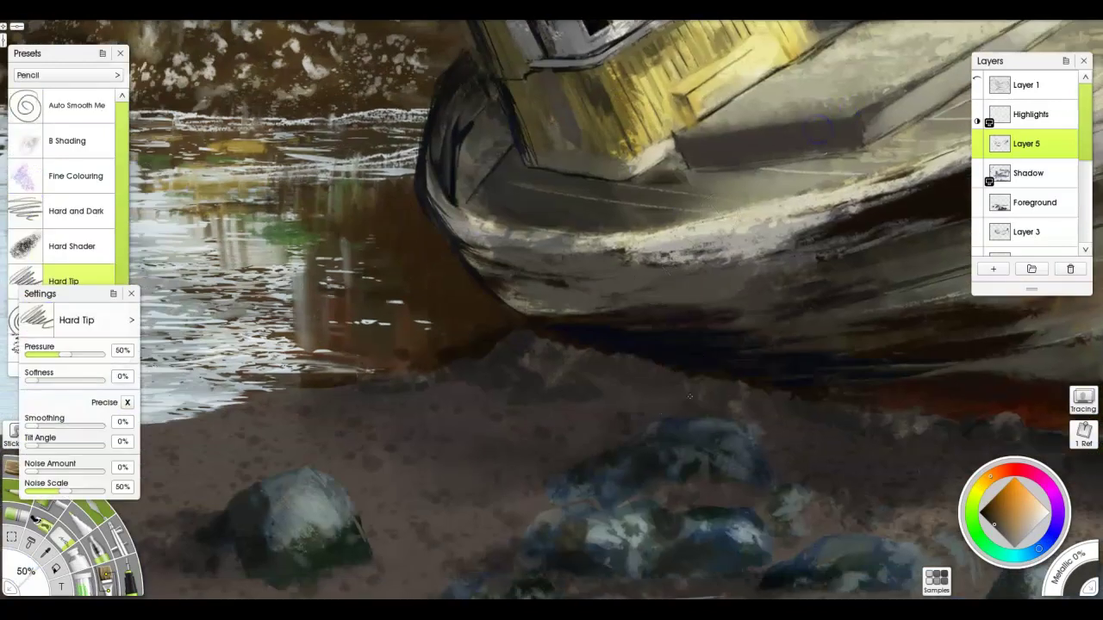
{"action": "left_click_drag", "start_coordinate": [530, 352], "coordinate": [428, 424]}
{"action": "left_click", "coordinate": [429, 424], "text": "alt"}
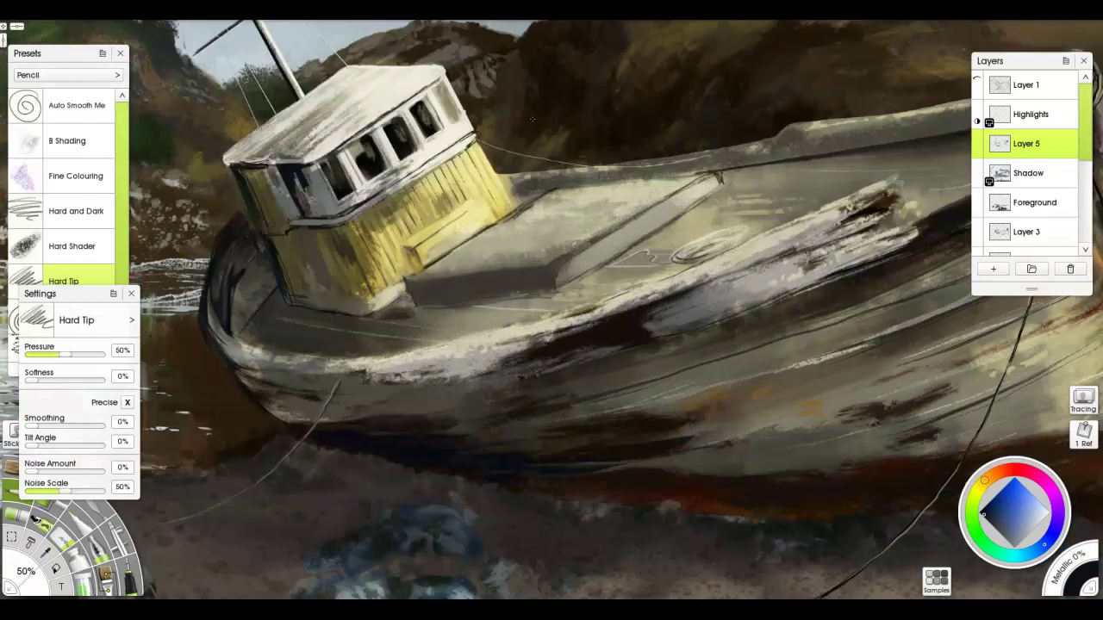
Trim excess shading around the cabin and hills on the Shadow layer with Instant Erase, and reselect Layer 5.
{"action": "left_click", "coordinate": [1028, 173]}
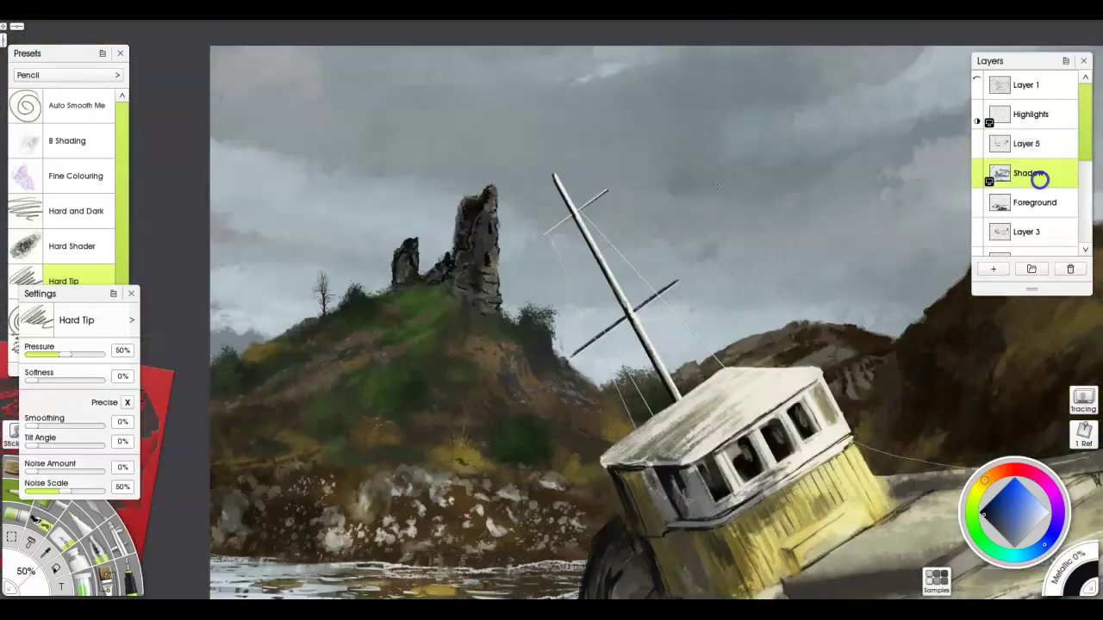
{"action": "key", "text": "e"}
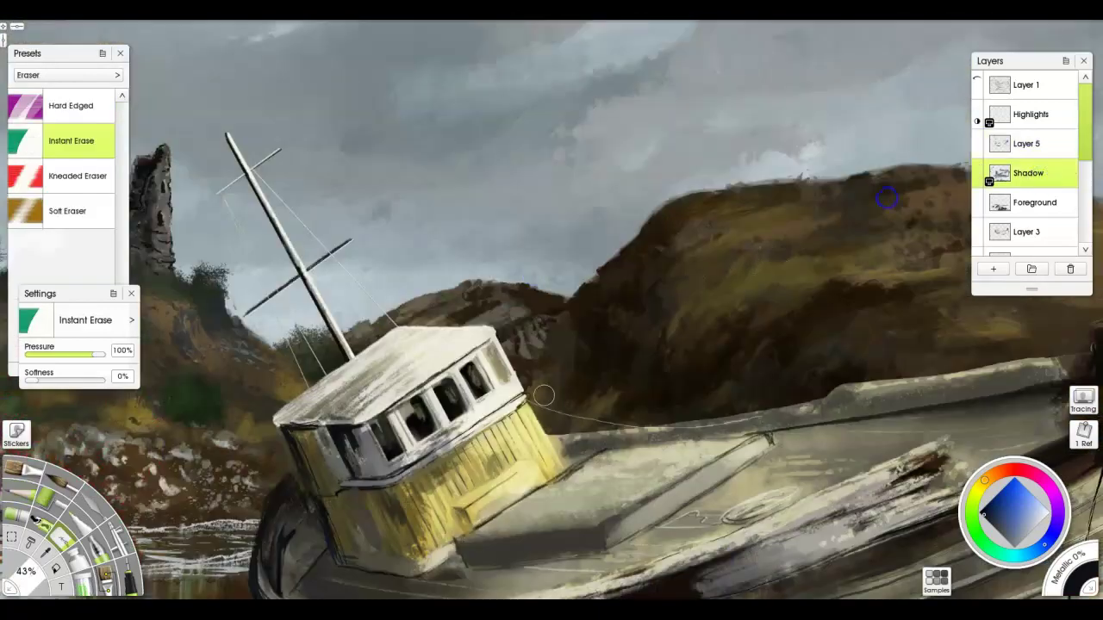
{"action": "left_click", "coordinate": [1026, 143]}
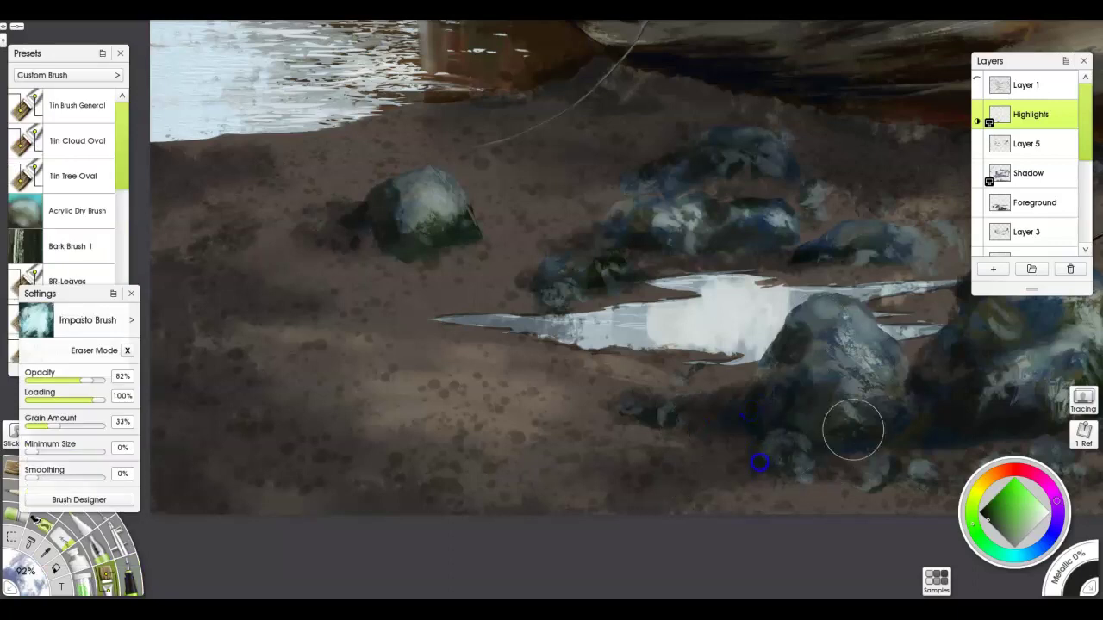
Darken the foreground beach and the ground around the rocks with the Impasto Brush on the Highlights layer.
{"action": "mouse_move", "coordinate": [852, 429]}
{"action": "left_mouse_down"}
{"action": "mouse_move", "coordinate": [660, 229]}
{"action": "mouse_move", "coordinate": [629, 143]}
{"action": "left_mouse_up"}
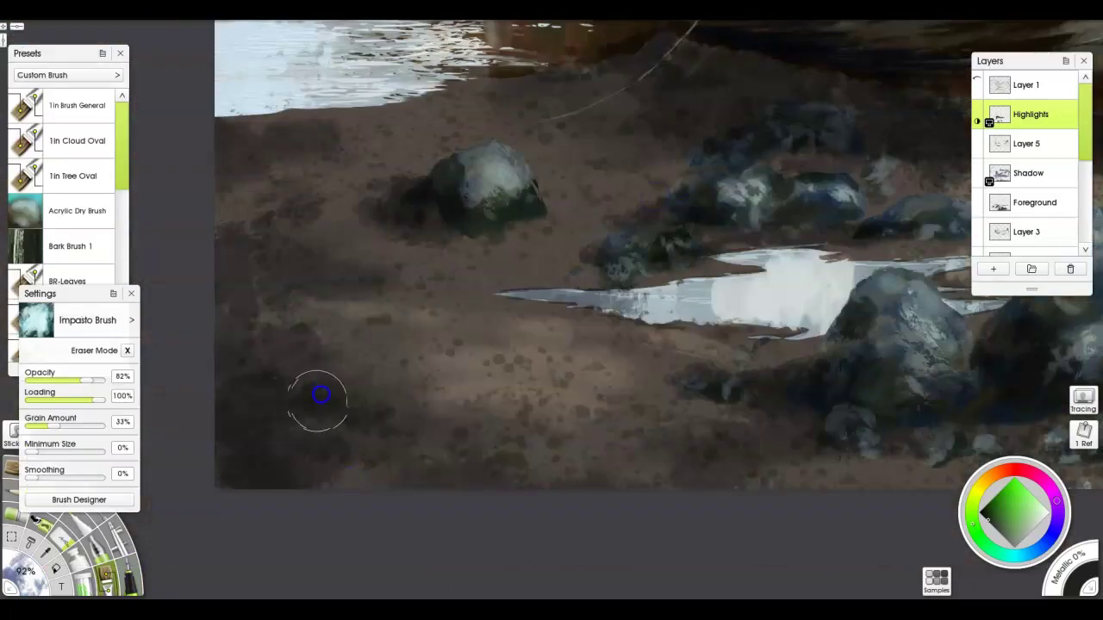
{"action": "left_click_drag", "start_coordinate": [316, 393], "coordinate": [364, 247]}
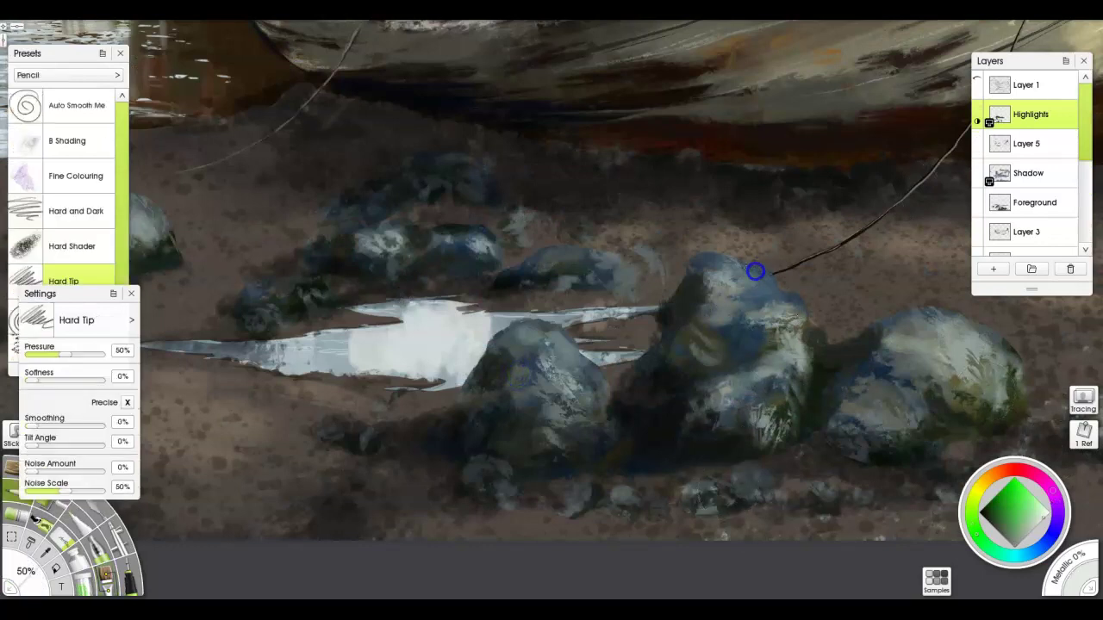
Add a layer above Highlights and sharpen the foreground rocks with light Hard Tip and Medium Crayon edges, softened with the knife.
{"action": "key", "text": "ctrl+shift+n"}
{"action": "left_click", "coordinate": [763, 276], "text": "alt"}
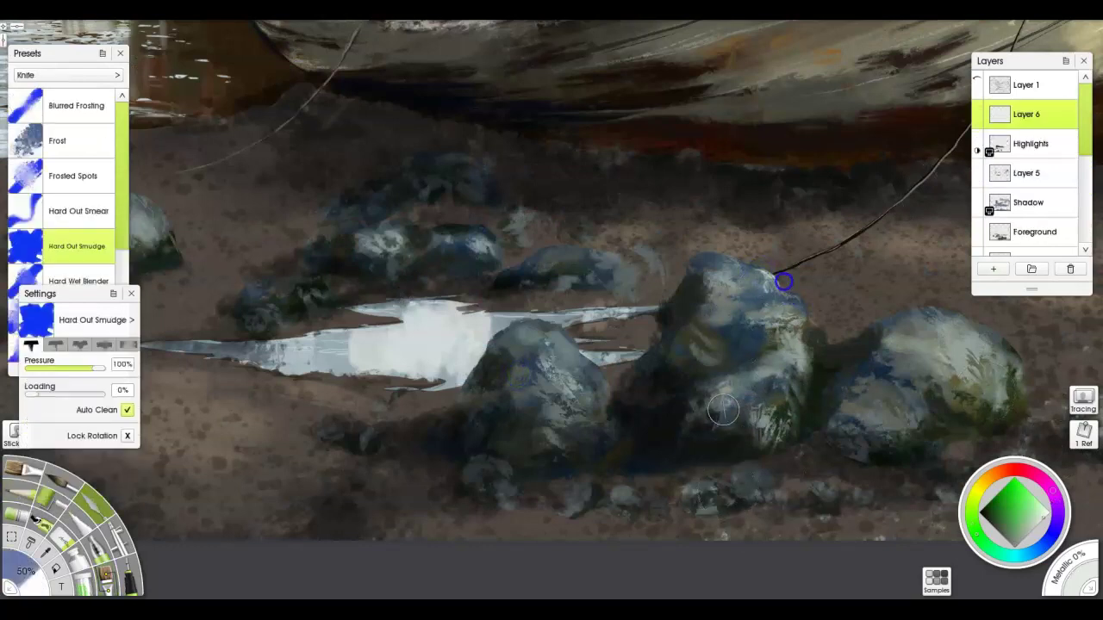
{"action": "key", "text": "c"}
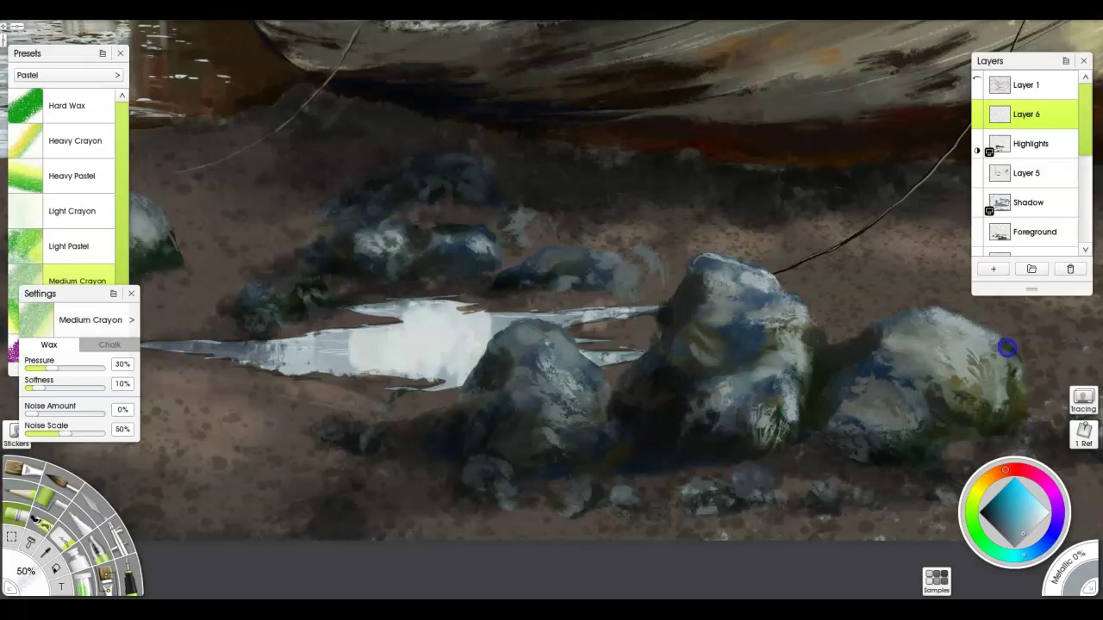
{"action": "key", "text": "k"}
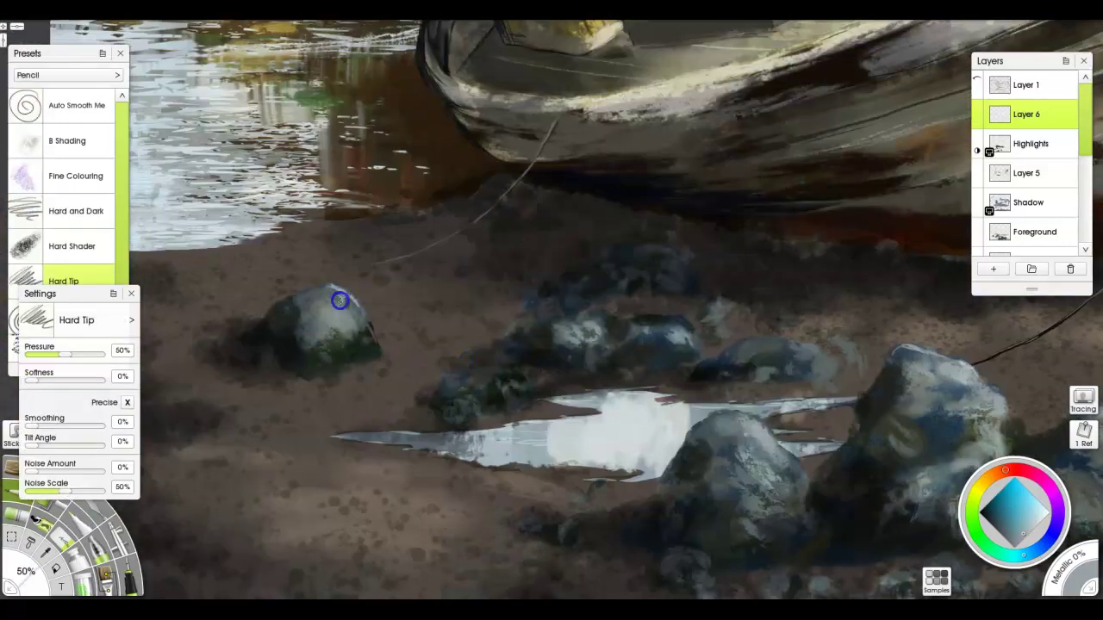
{"action": "key", "text": "k"}
Clean up the edge of the lone rock on the beach with Instant Erase on the Foreground layer.
{"action": "key", "text": "e"}
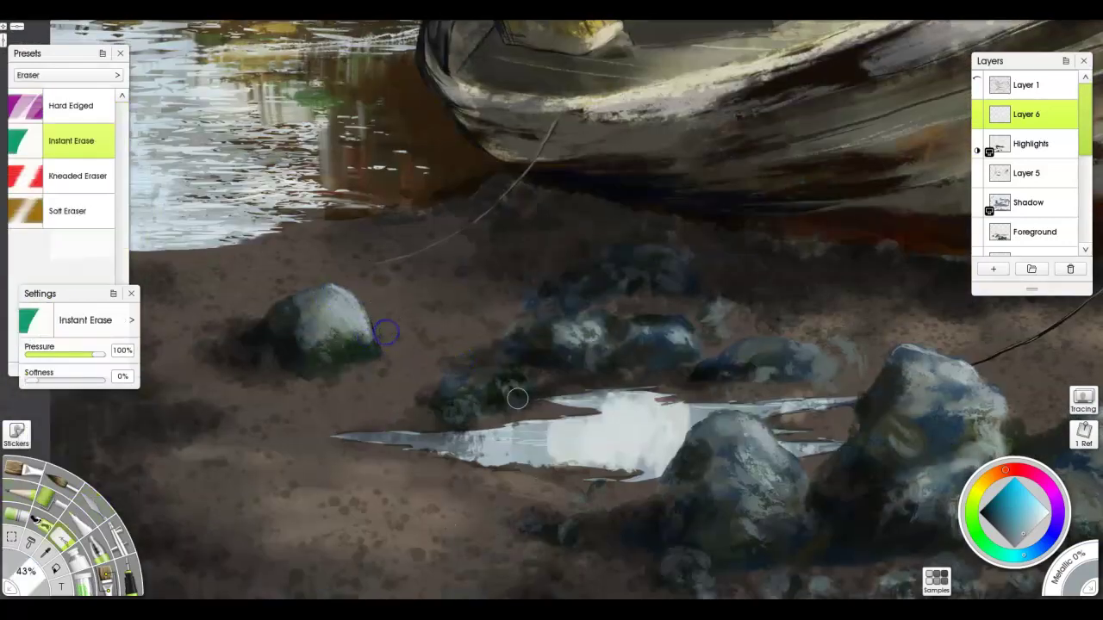
{"action": "key", "text": "ctrl+Down"}
{"action": "key", "text": "ctrl+Down"}
{"action": "key", "text": "ctrl+Down"}
{"action": "key", "text": "ctrl+Down"}
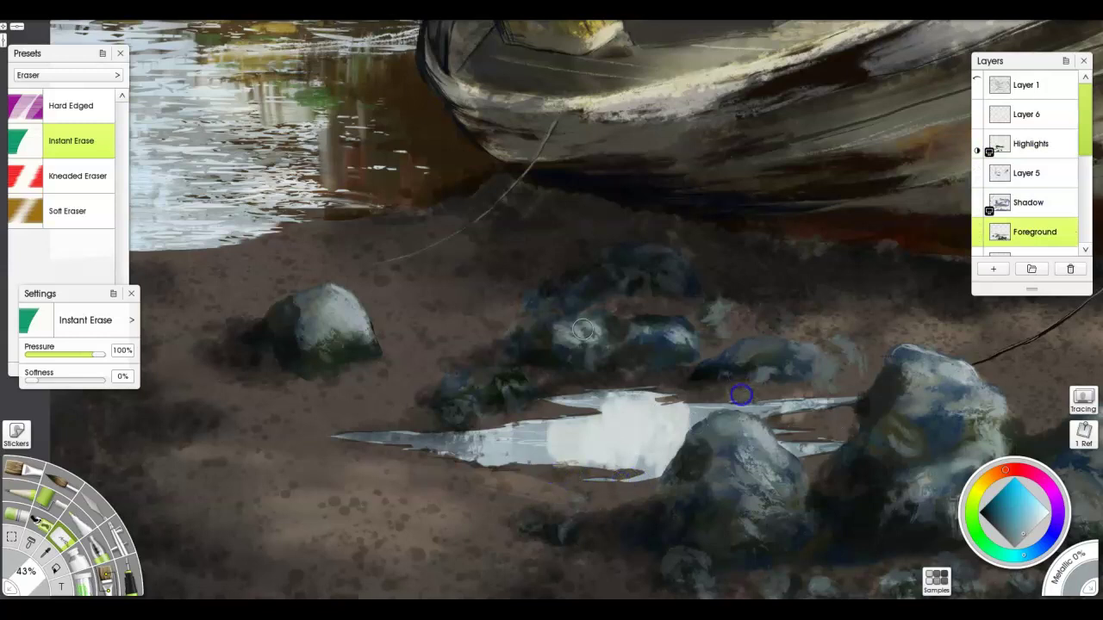
Touch up the puddle with Instant Erase, spray Grass 4 stamps along the beach by the large foreground rocks, and switch to Hard Out Smudge.
{"action": "left_click_drag", "start_coordinate": [625, 413], "coordinate": [677, 442]}
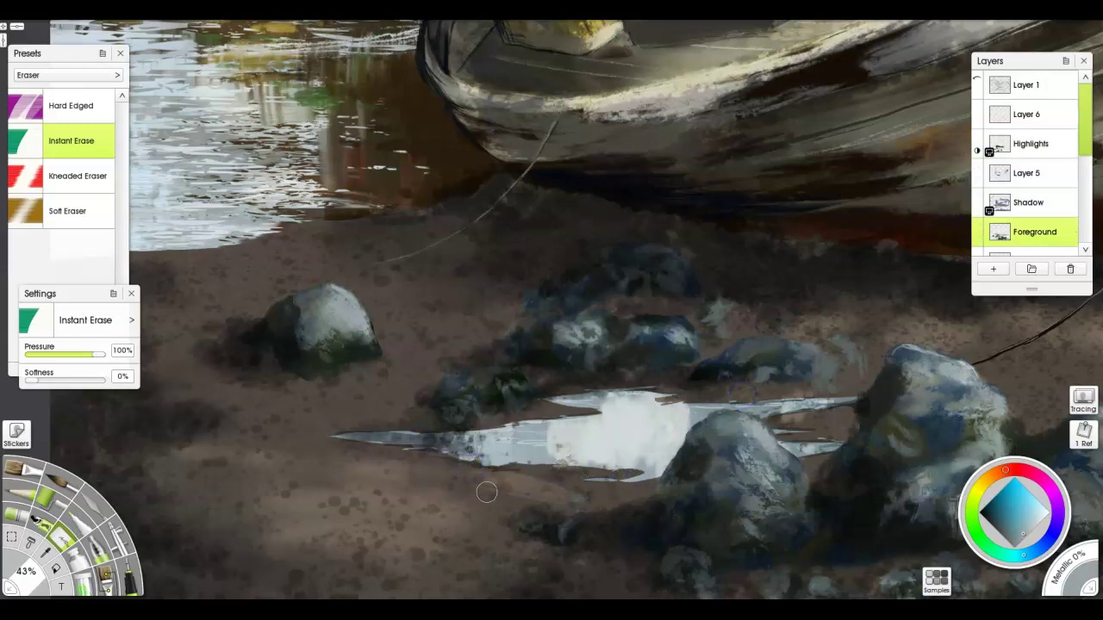
{"action": "scroll", "coordinate": [486, 491], "scroll_direction": "down", "scroll_amount": 5}
{"action": "left_click", "coordinate": [69, 220]}
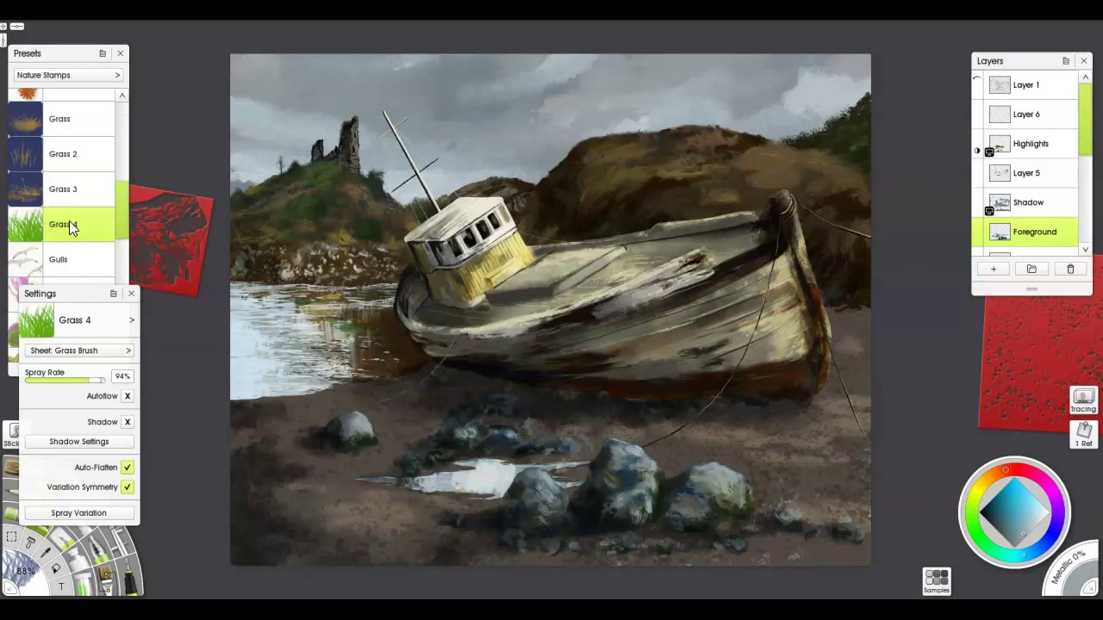
{"action": "left_click_drag", "start_coordinate": [603, 541], "coordinate": [655, 535]}
{"action": "left_click_drag", "start_coordinate": [827, 556], "coordinate": [861, 513]}
{"action": "key", "text": "k"}
{"action": "scroll", "coordinate": [866, 536], "scroll_direction": "up", "scroll_amount": 2}
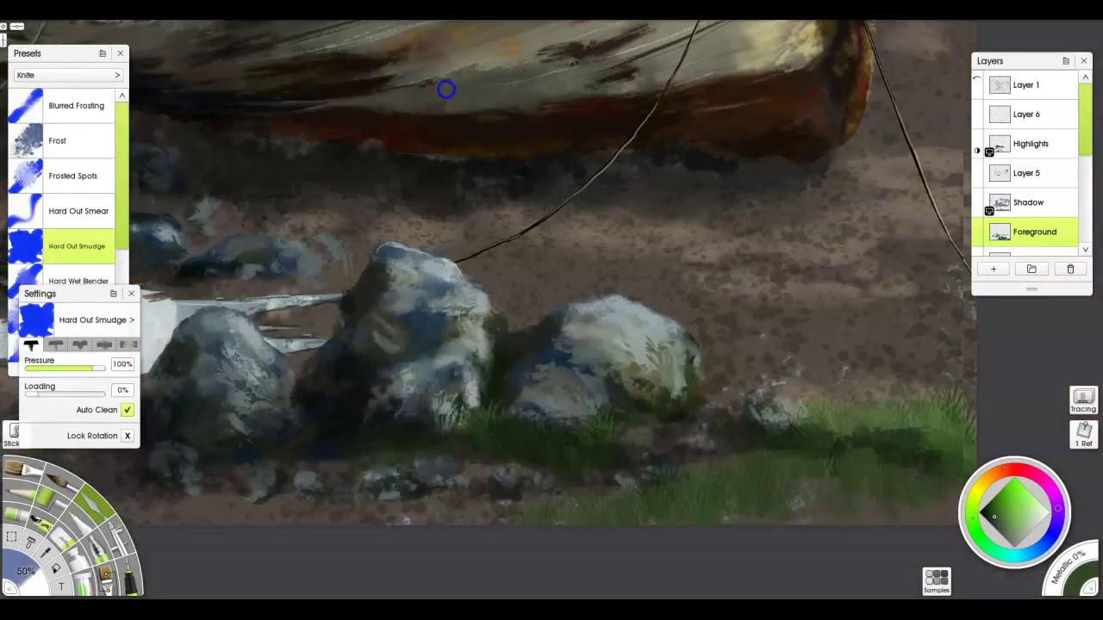
Spray green Grass 4 stamps at the base of the lone rock and around the edges of the puddle.
{"action": "scroll", "coordinate": [697, 445], "scroll_direction": "down", "scroll_amount": 3}
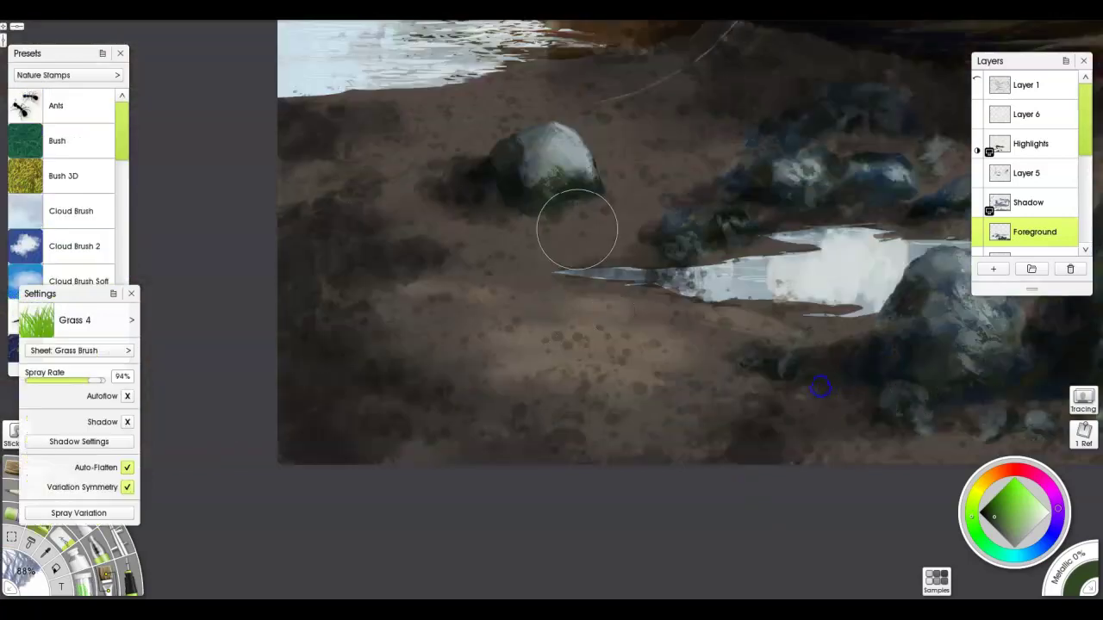
{"action": "left_click_drag", "start_coordinate": [574, 227], "coordinate": [586, 204]}
{"action": "mouse_move", "coordinate": [775, 250]}
{"action": "left_mouse_down"}
{"action": "mouse_move", "coordinate": [716, 310]}
{"action": "mouse_move", "coordinate": [563, 287]}
{"action": "mouse_move", "coordinate": [770, 312]}
{"action": "mouse_move", "coordinate": [591, 312]}
{"action": "left_mouse_up"}
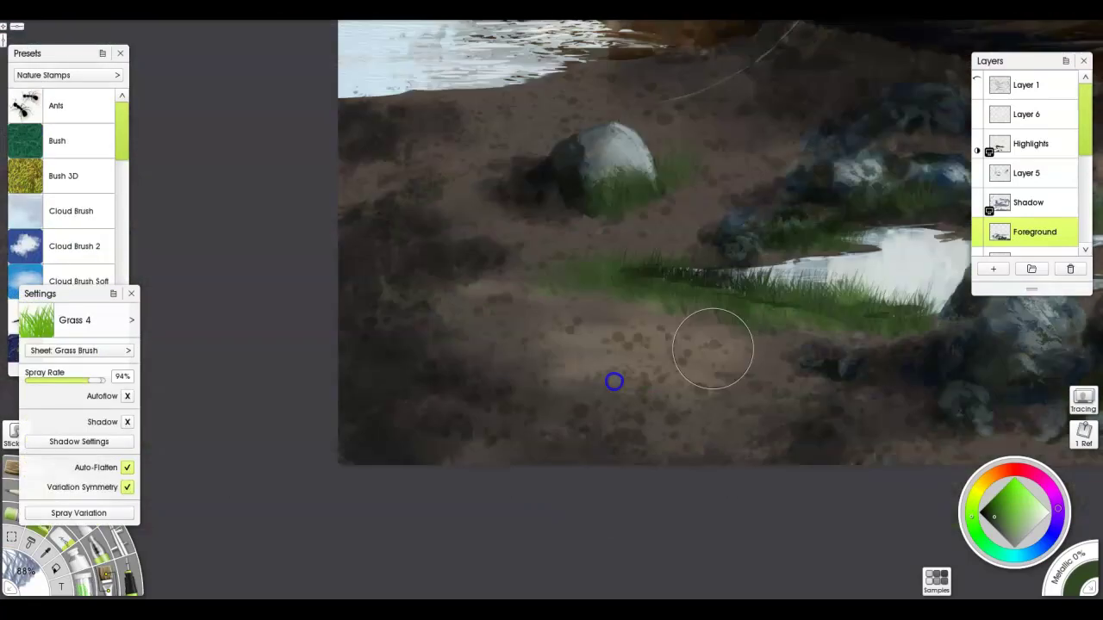
Add grass to the hillside below the castle on Layer 7 with Grass 4 and Grass 2, using green and yellow sampled from the hill.
{"action": "left_click", "coordinate": [1026, 114]}
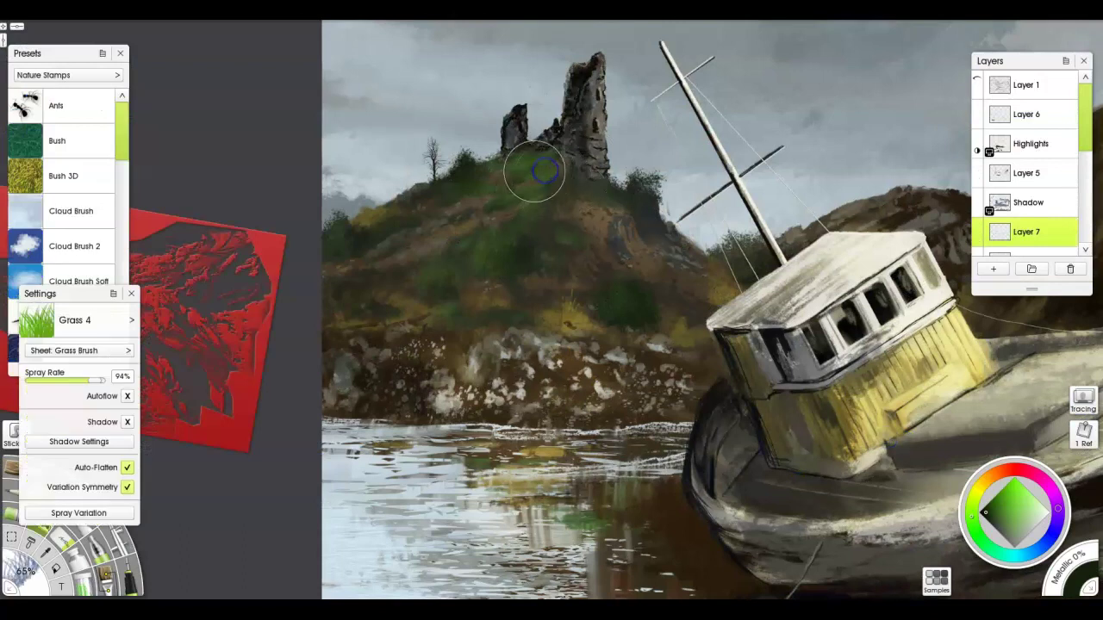
{"action": "left_click", "coordinate": [545, 200], "text": "alt"}
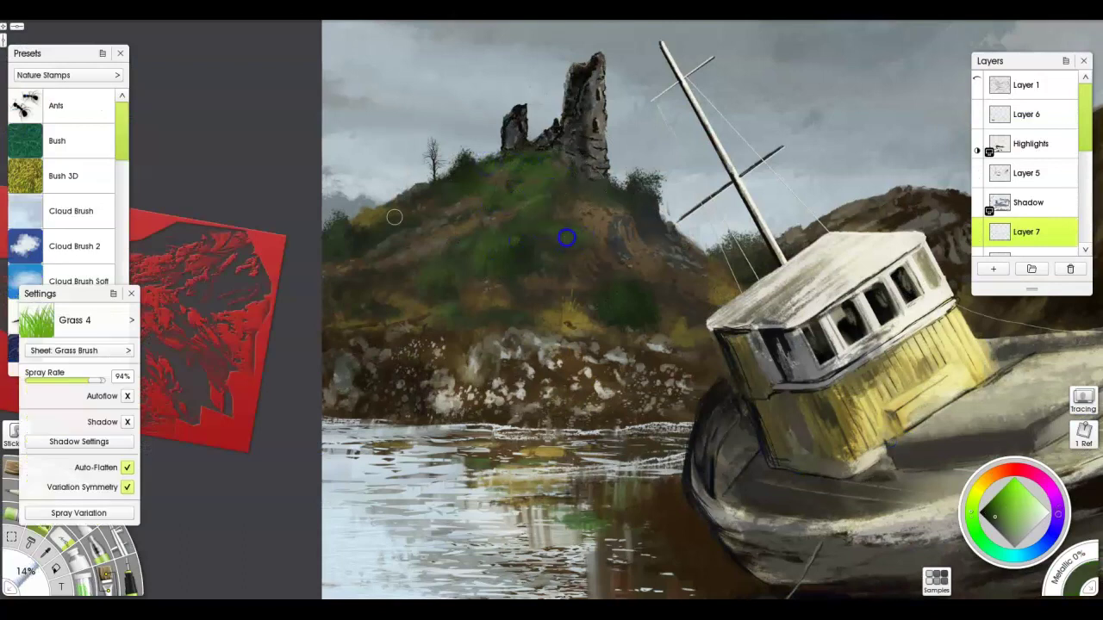
{"action": "left_click", "coordinate": [585, 319], "text": "alt"}
{"action": "left_click", "coordinate": [62, 196]}
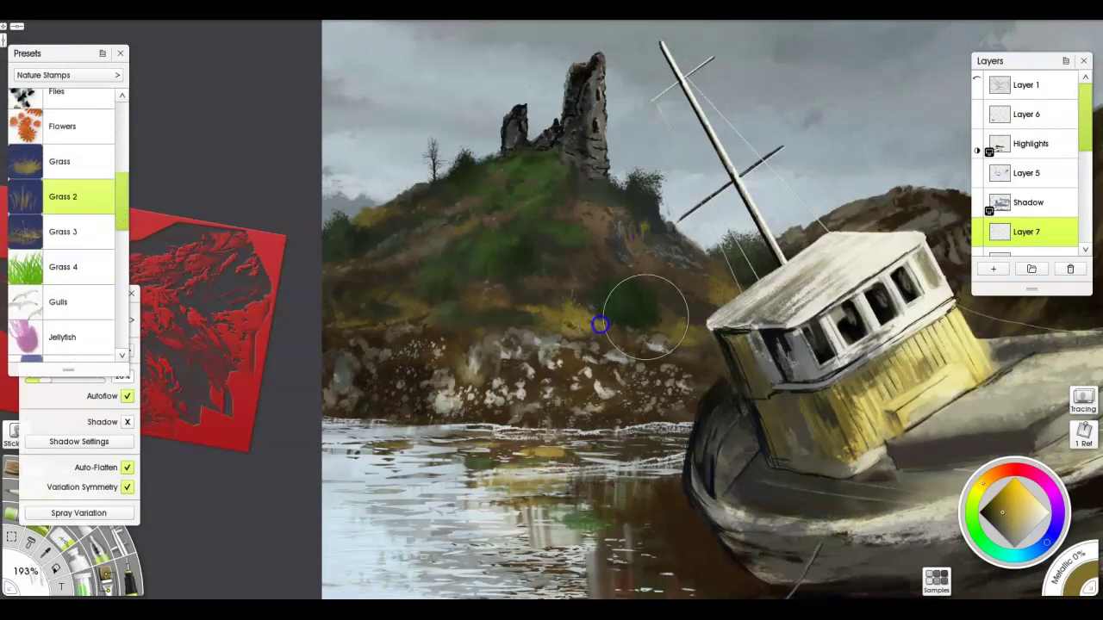
Draw thin dark and green grass blades over the puddle's edges with the Ink Pen on Layer 7, sampling nearby colours.
{"action": "scroll", "coordinate": [615, 467], "scroll_direction": "up", "scroll_amount": 5}
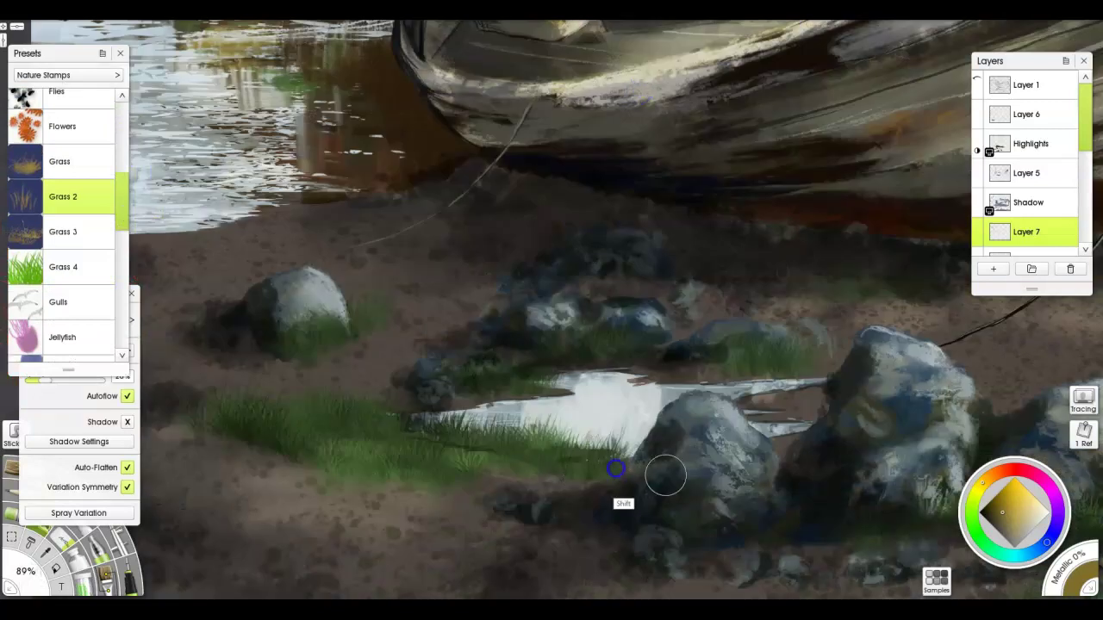
{"action": "left_click", "coordinate": [761, 416], "text": "alt"}
{"action": "key", "text": "i"}
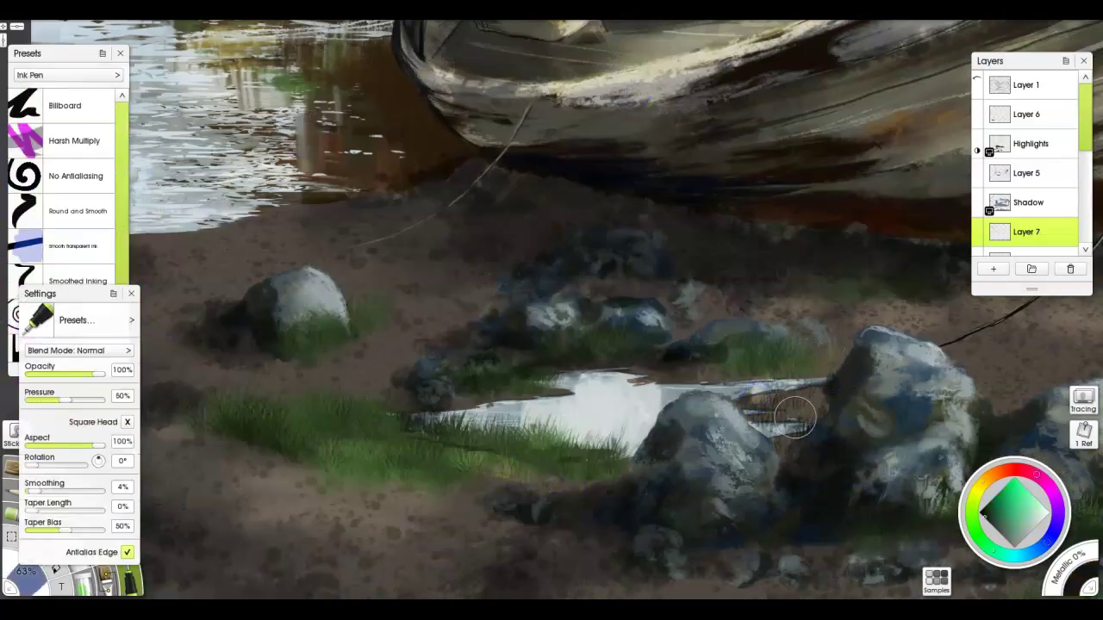
{"action": "left_click_drag", "start_coordinate": [783, 401], "coordinate": [775, 369]}
{"action": "left_click", "coordinate": [504, 475], "text": "alt"}
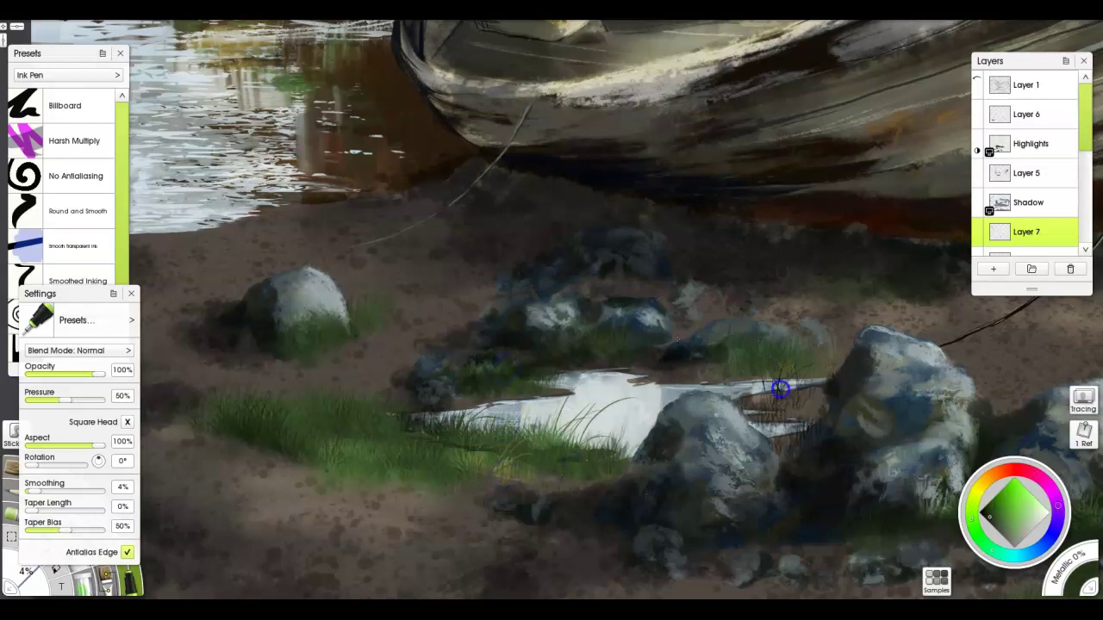
{"action": "key", "text": "e"}
{"action": "left_click_drag", "start_coordinate": [594, 402], "coordinate": [862, 446]}
Add fine green grass blades around the large rocks with the Ink Pen and stamp dark Grass 3 along the beach's lower edge.
{"action": "key", "text": "i"}
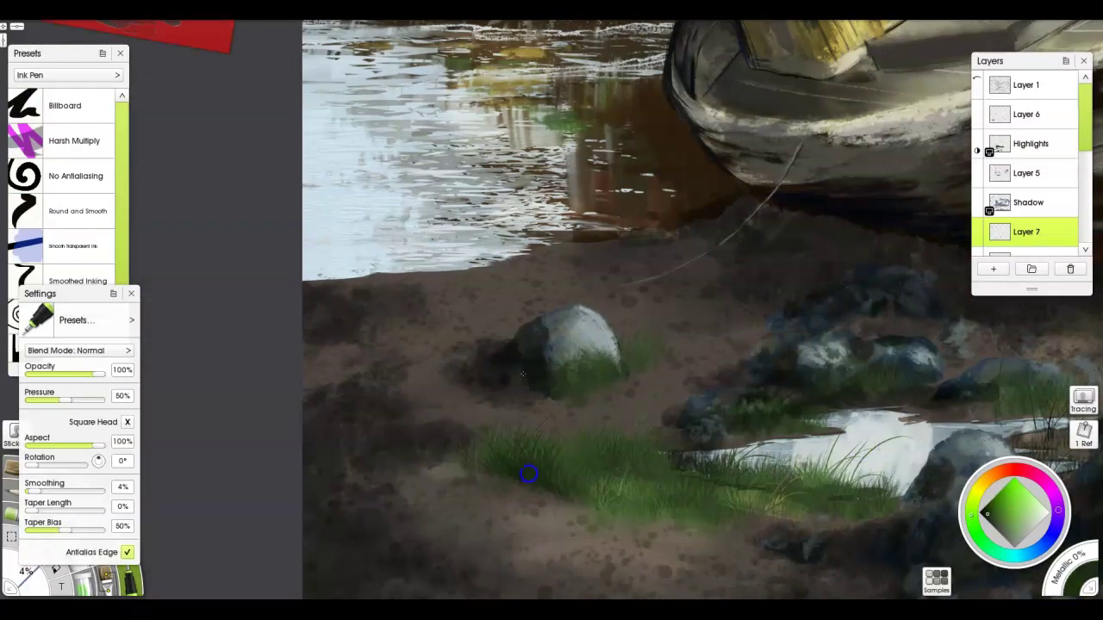
{"action": "left_click", "coordinate": [628, 463], "text": "alt"}
{"action": "scroll", "coordinate": [763, 224], "scroll_direction": "up", "scroll_amount": 2}
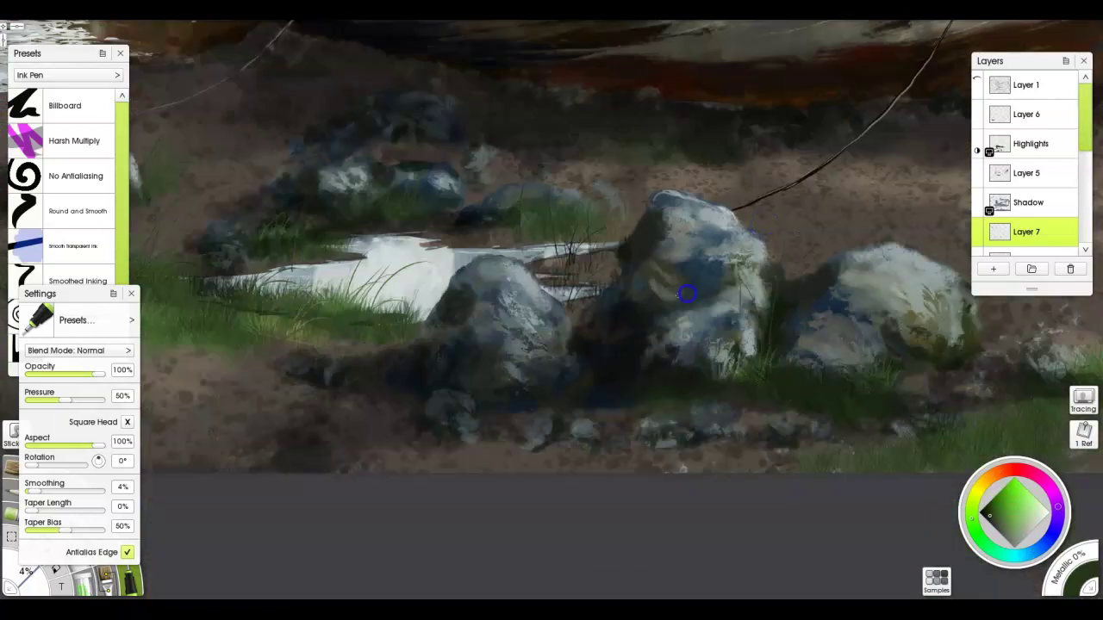
{"action": "left_click_drag", "start_coordinate": [770, 394], "coordinate": [536, 404]}
{"action": "left_click", "coordinate": [764, 465], "text": "alt"}
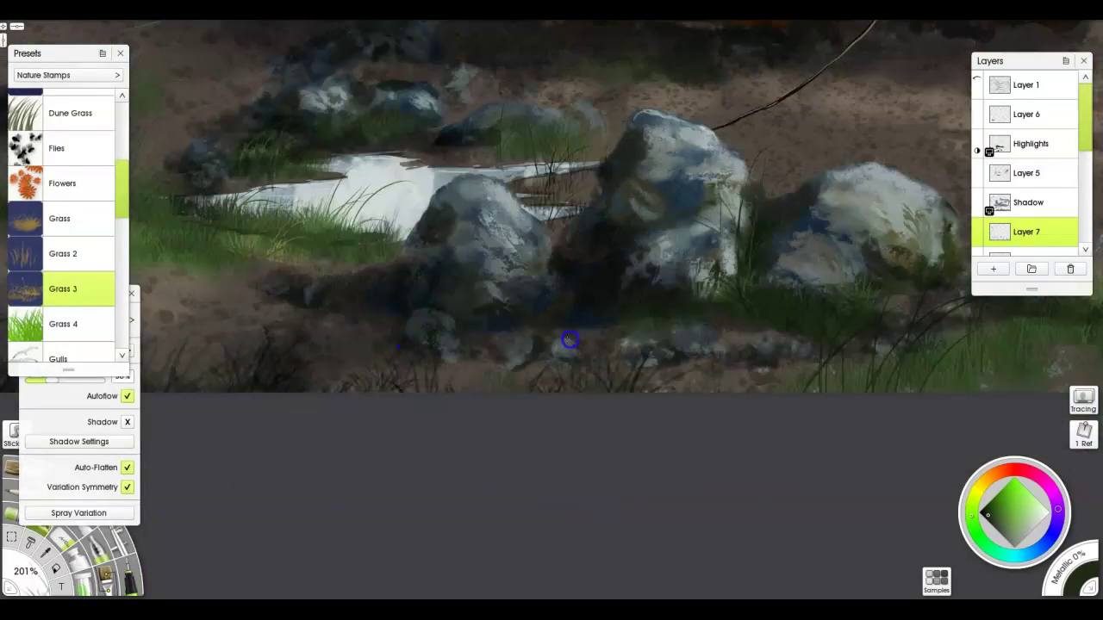
Draw long, curved dark grass blades across the bottom foreground and up the lower-left corner of the painting with the Ink Pen.
{"action": "key", "text": "i"}
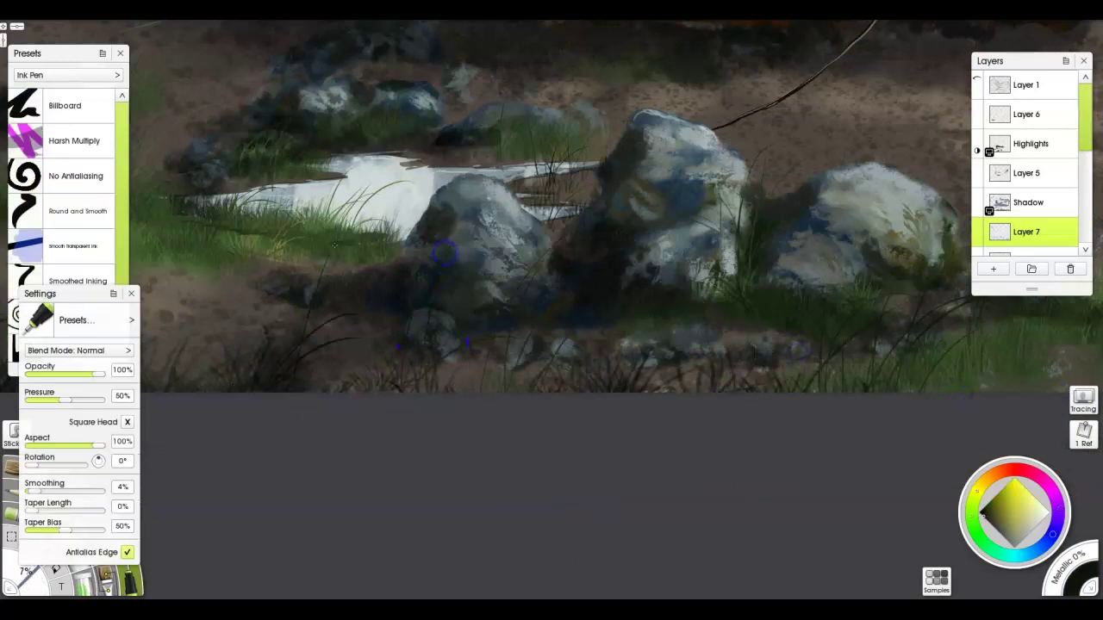
{"action": "left_click_drag", "start_coordinate": [849, 250], "coordinate": [861, 384]}
{"action": "left_click_drag", "start_coordinate": [810, 297], "coordinate": [831, 383]}
{"action": "left_click_drag", "start_coordinate": [637, 142], "coordinate": [758, 387]}
{"action": "mouse_move", "coordinate": [603, 429]}
{"action": "left_mouse_down"}
{"action": "mouse_move", "coordinate": [532, 455]}
{"action": "mouse_move", "coordinate": [448, 352]}
{"action": "left_mouse_up"}
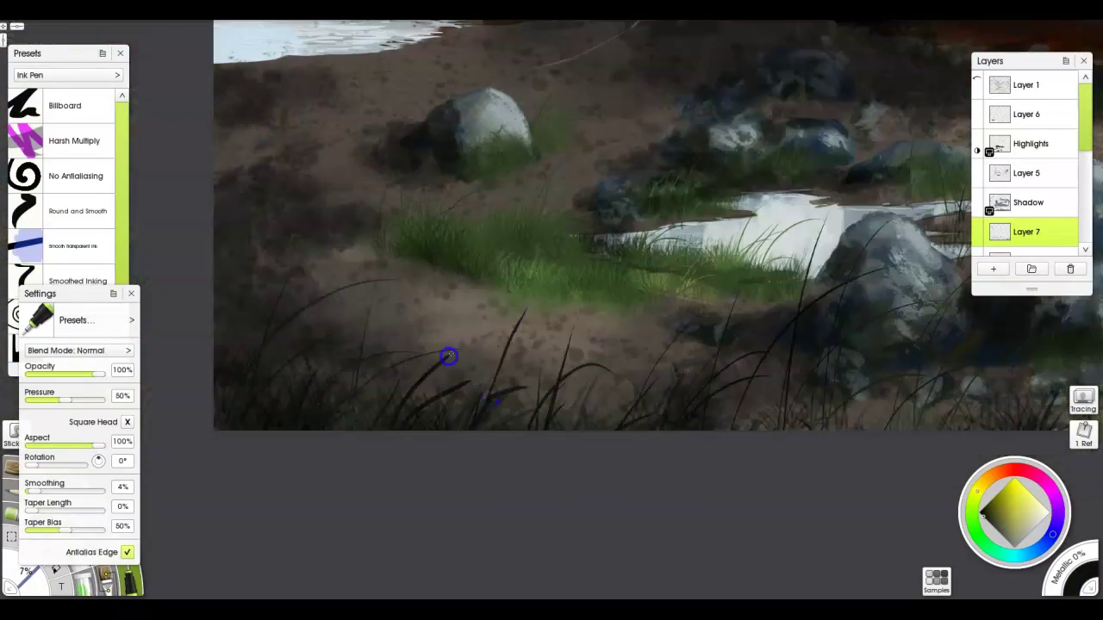
{"action": "left_click_drag", "start_coordinate": [258, 422], "coordinate": [221, 324]}
{"action": "left_click_drag", "start_coordinate": [284, 395], "coordinate": [353, 268]}
{"action": "left_click_drag", "start_coordinate": [269, 324], "coordinate": [215, 210]}
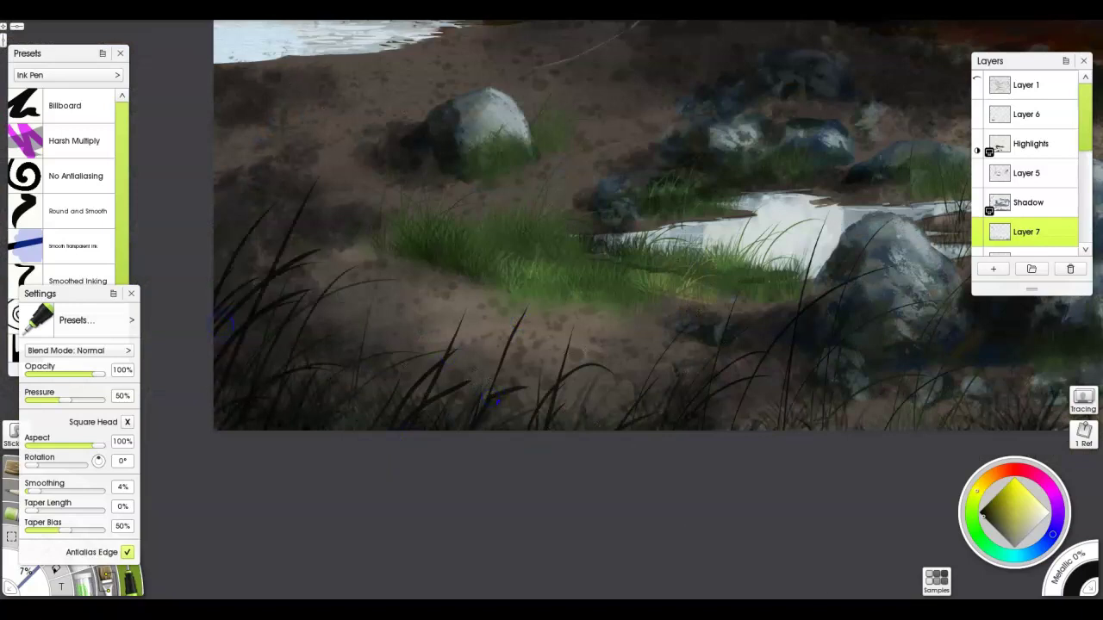
{"action": "mouse_move", "coordinate": [325, 419]}
{"action": "left_mouse_down"}
{"action": "mouse_move", "coordinate": [259, 314]}
{"action": "mouse_move", "coordinate": [282, 235]}
{"action": "left_mouse_up"}
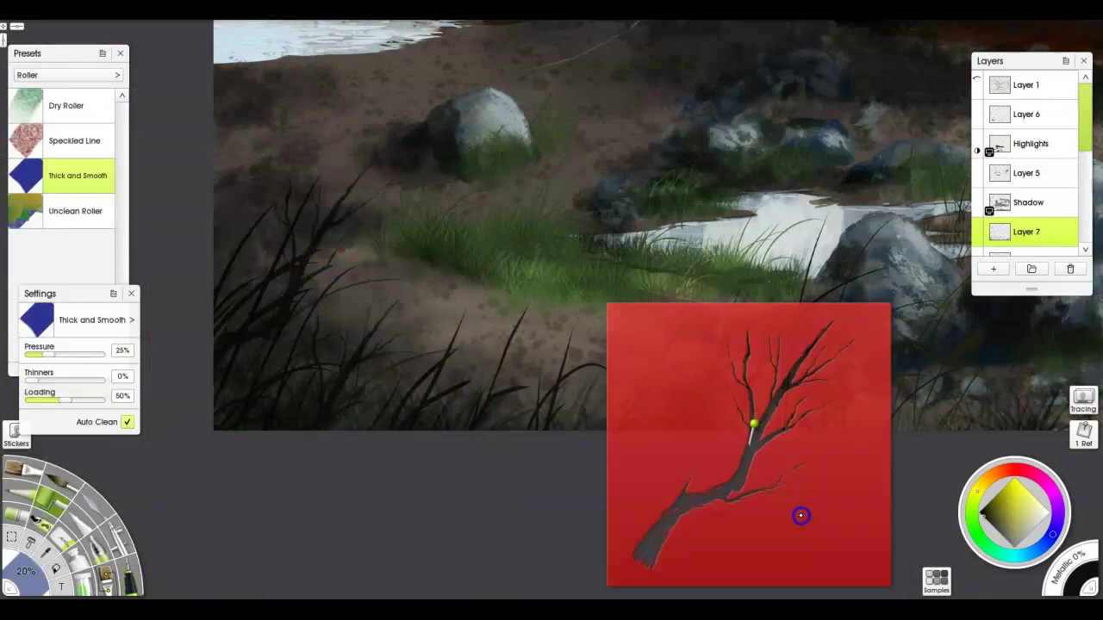
Position a bare-branch stencil over the foreground and paint dark twigs through it with the Thick and Smooth roller.
{"action": "left_click_drag", "start_coordinate": [800, 515], "coordinate": [524, 537]}
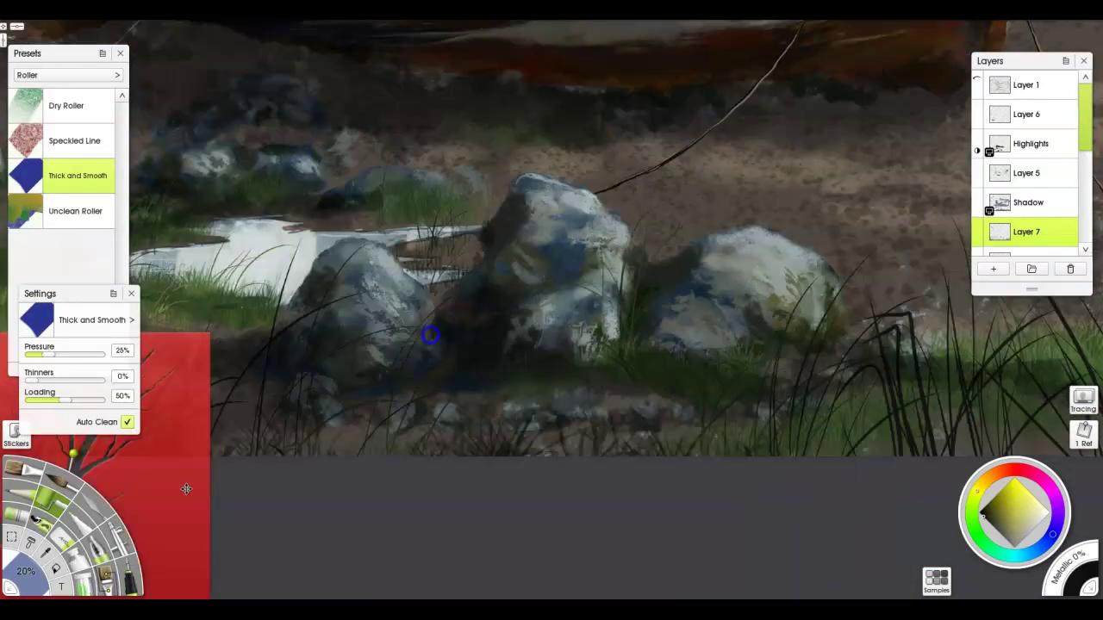
{"action": "right_click", "coordinate": [900, 551]}
{"action": "left_click", "coordinate": [948, 281]}
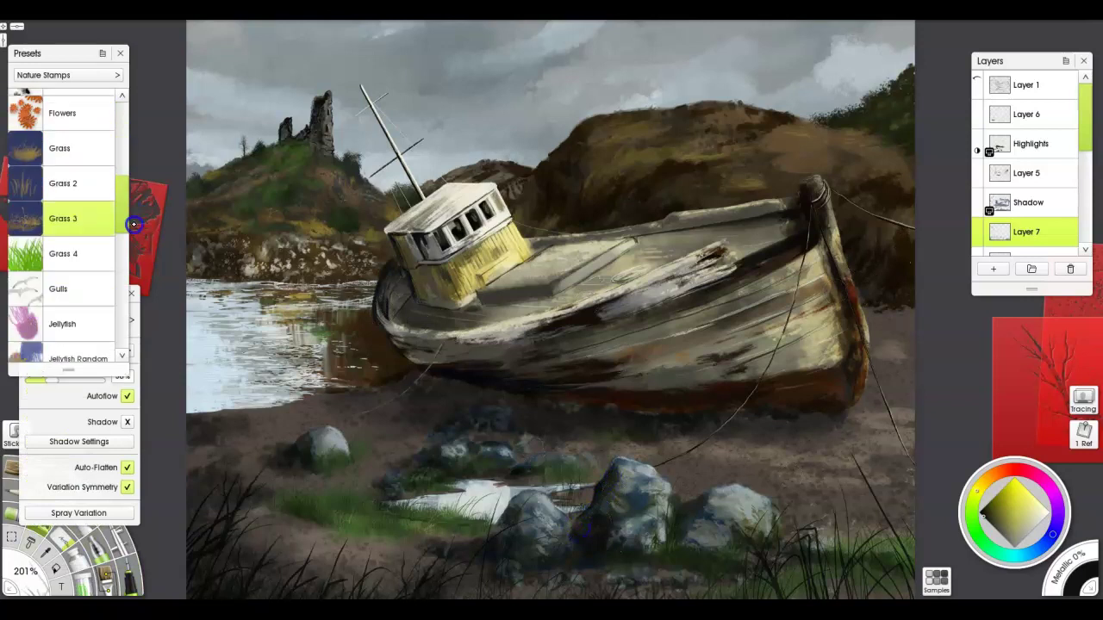
Stamp green grass along the shoreline behind the lone rock and blend it with the Hard Out Smudge knife.
{"action": "scroll", "coordinate": [118, 313], "scroll_direction": "down", "scroll_amount": 5}
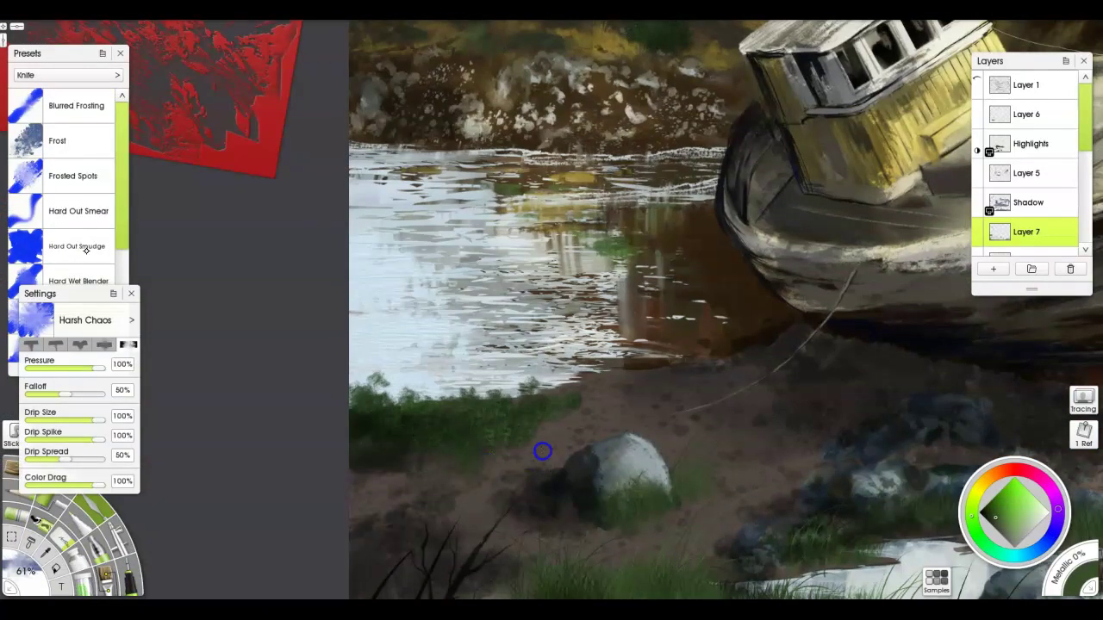
{"action": "left_click", "coordinate": [86, 249]}
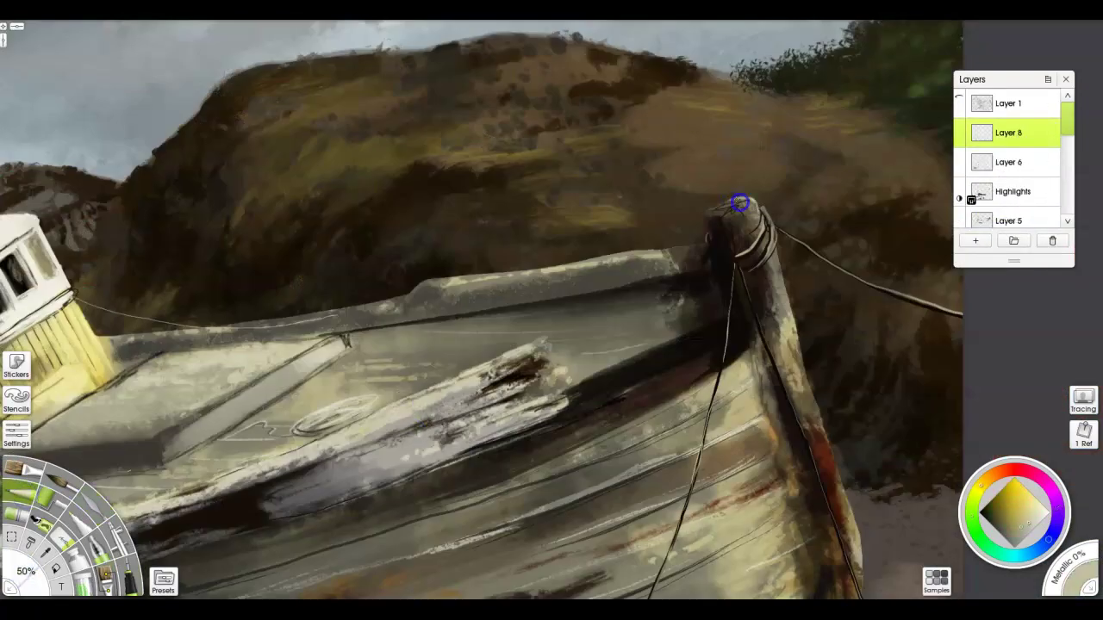
Darken the shadow side of the deck hatch beside the cabin on Layer 8 with the Soft Marker.
{"action": "left_click_drag", "start_coordinate": [738, 202], "coordinate": [359, 305]}
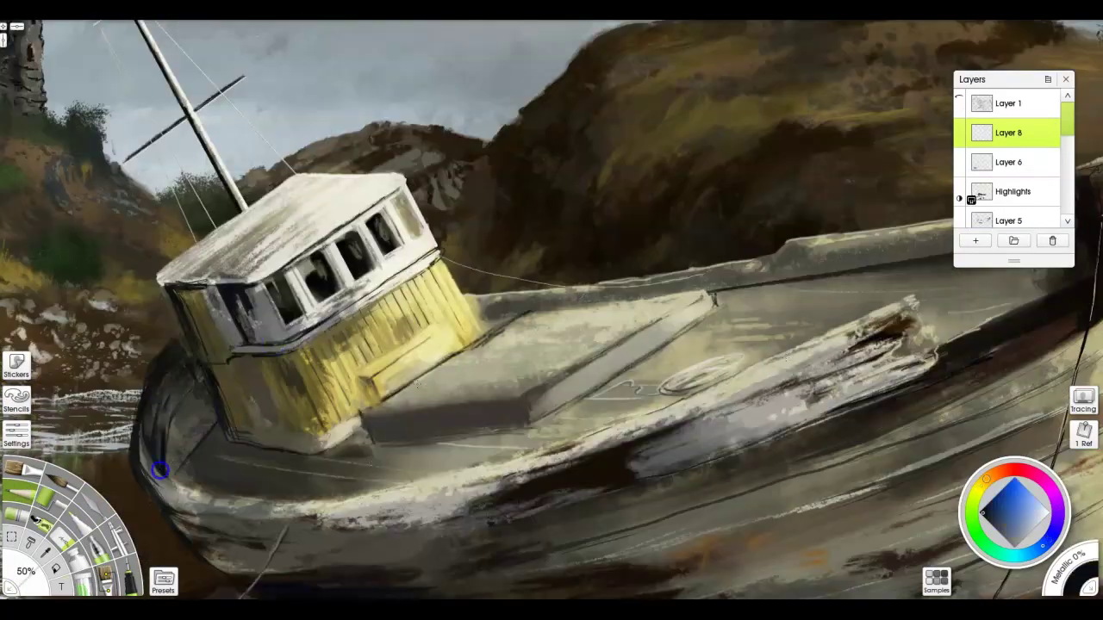
{"action": "mouse_move", "coordinate": [367, 424]}
{"action": "left_mouse_down"}
{"action": "mouse_move", "coordinate": [451, 421]}
{"action": "mouse_move", "coordinate": [370, 445]}
{"action": "mouse_move", "coordinate": [487, 422]}
{"action": "left_mouse_up"}
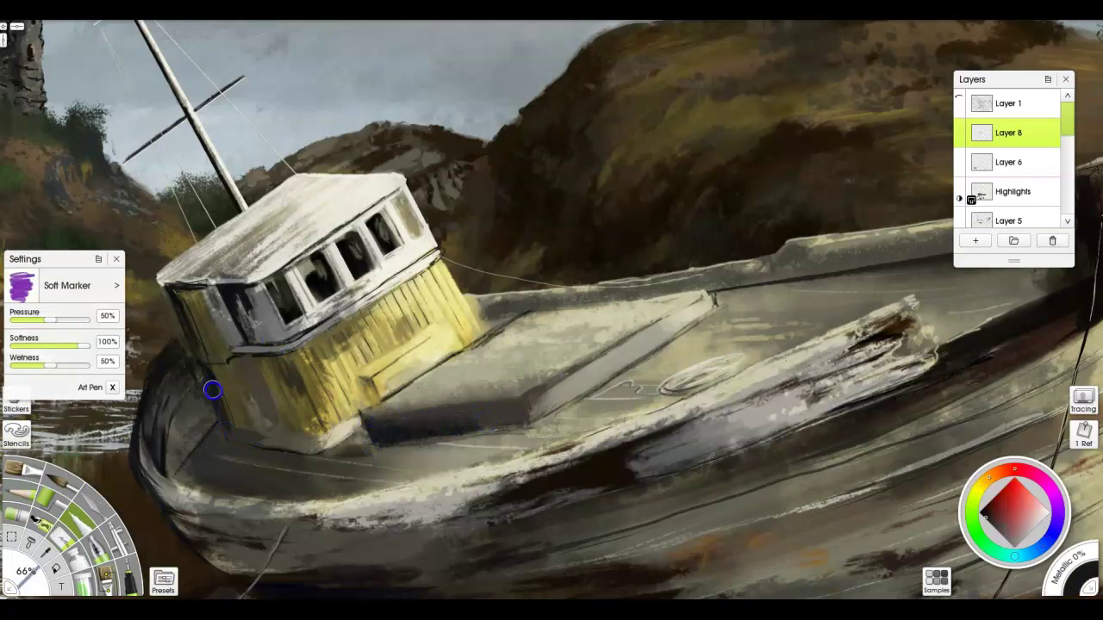